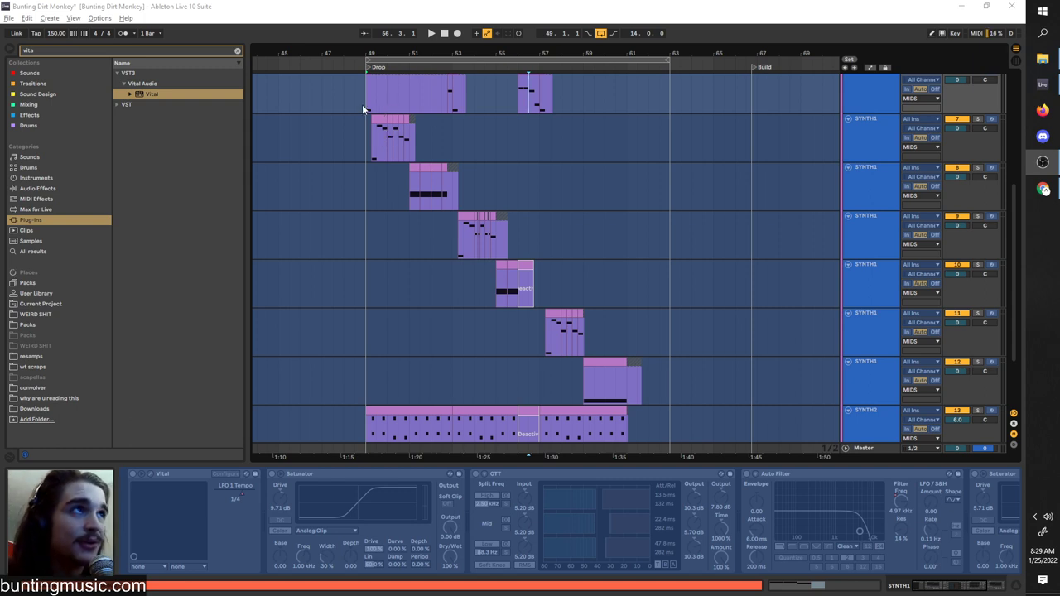
- Play the drop section from bar 49, stop it before bar 63, and look over the SYNTH1 tracks
key("space")
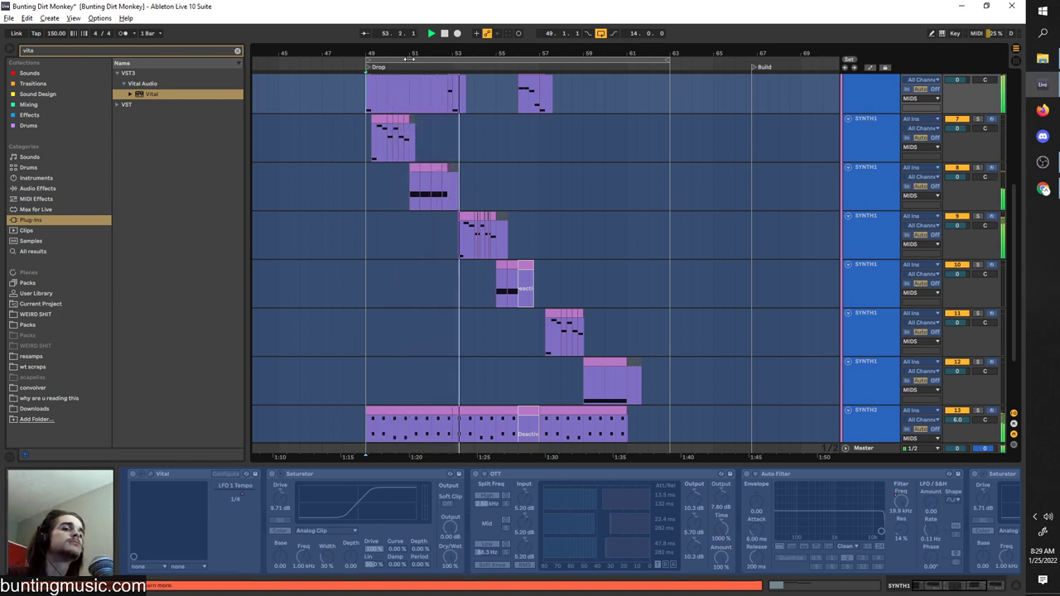
left_click(445, 34)
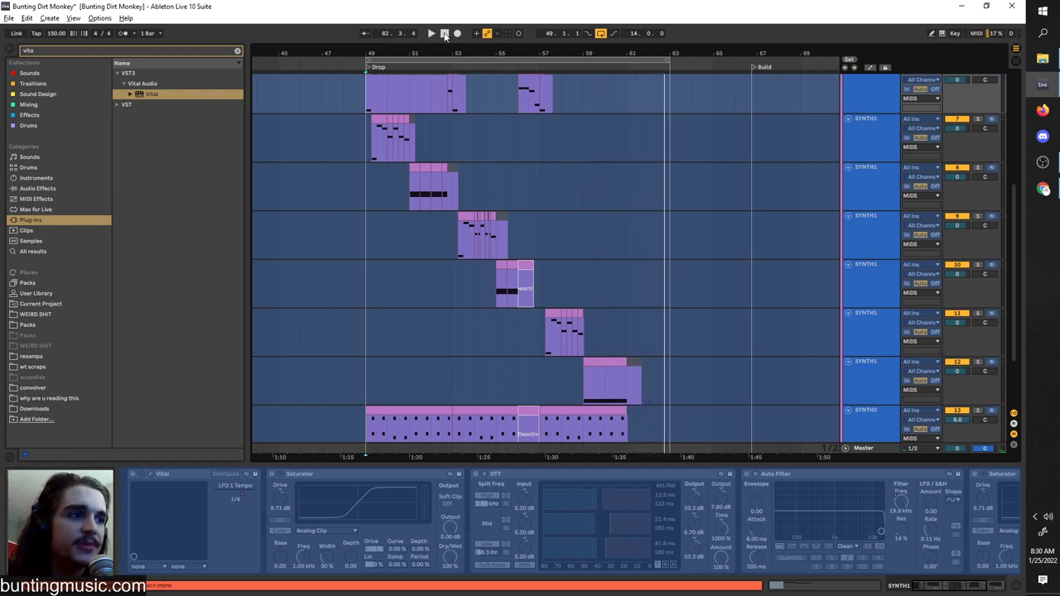
scroll(436, 148, "up", 2)
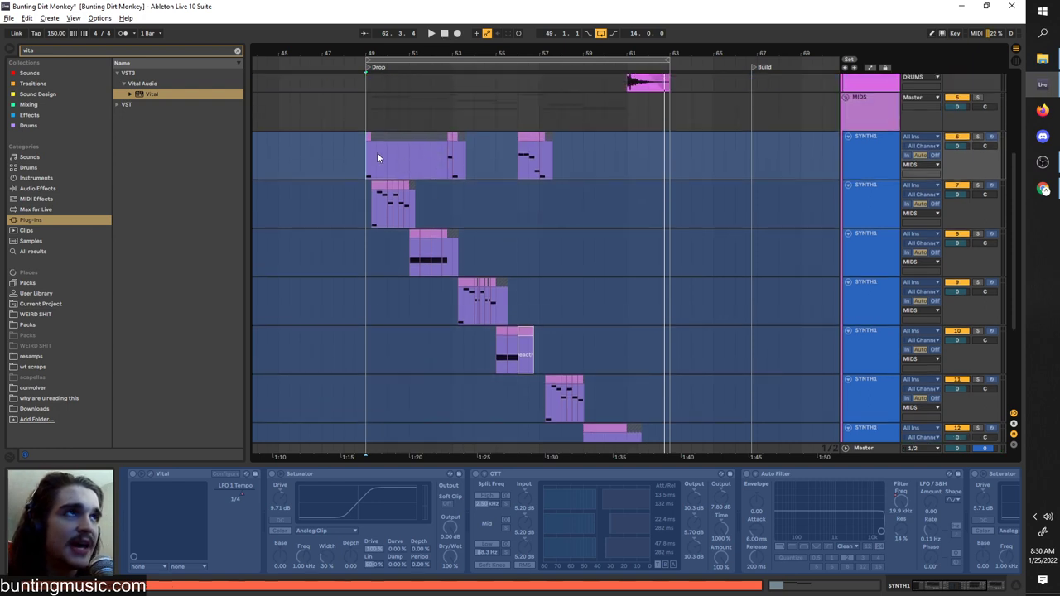
scroll(369, 124, "down", 2)
scroll(361, 103, "up", 1)
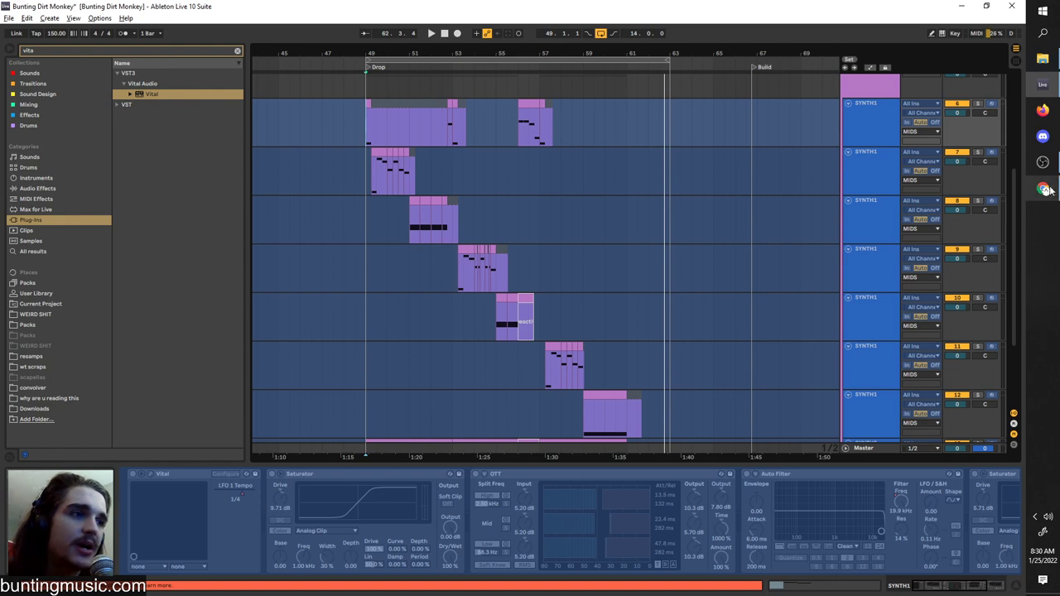
- Switch to Chrome to view the Patreon membership levels and the Flux release page on DistroKid, and close the browser
left_click(1045, 188)
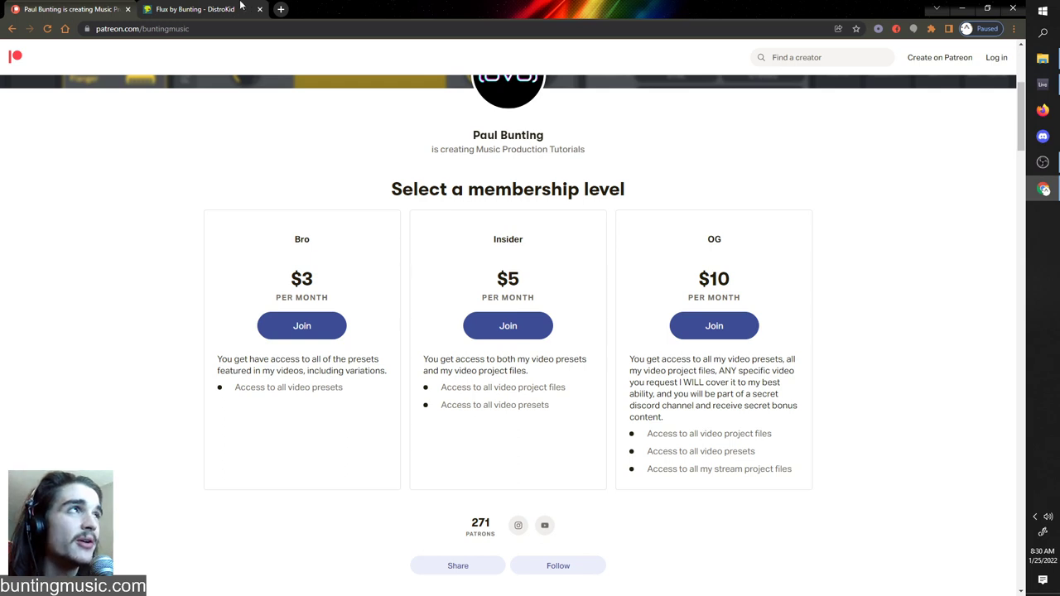
left_click(191, 8)
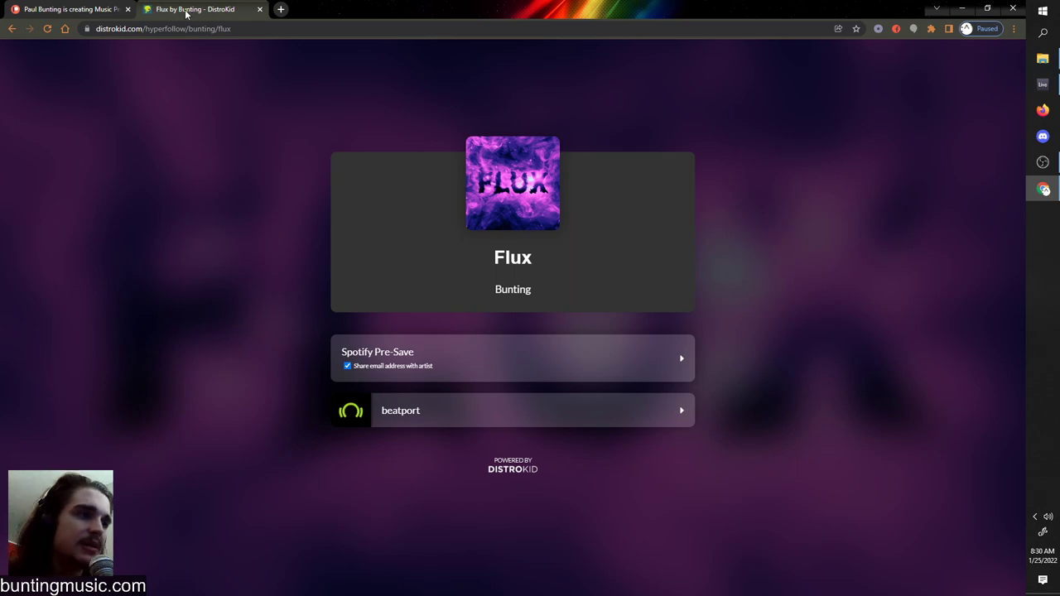
left_click(1017, 7)
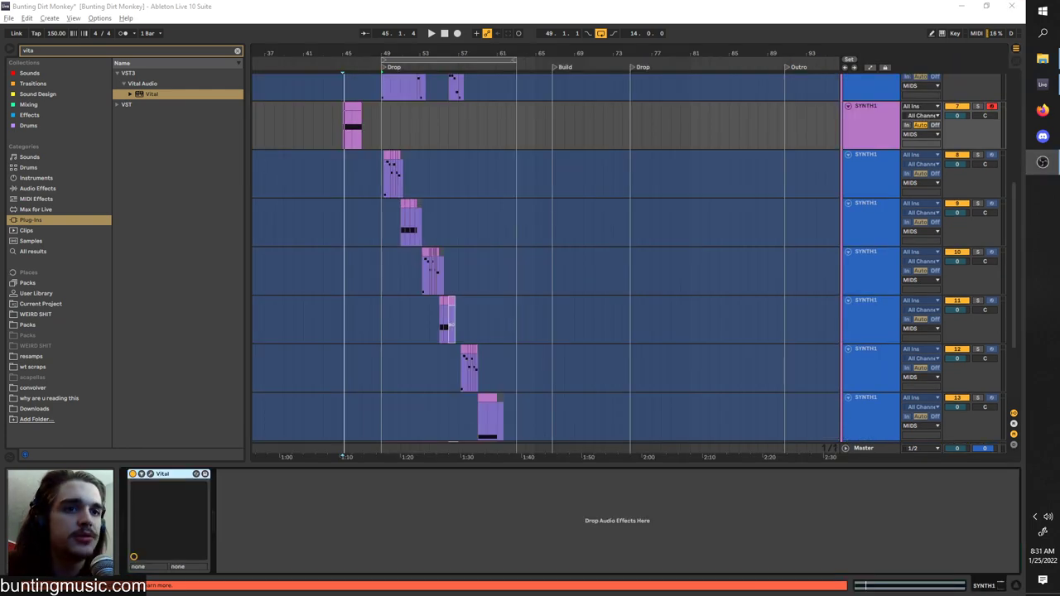
- Open Vital on the new SYNTH1 track 7 and audition its Init Preset with the clip at bar 45
scroll(370, 175, "up", 2)
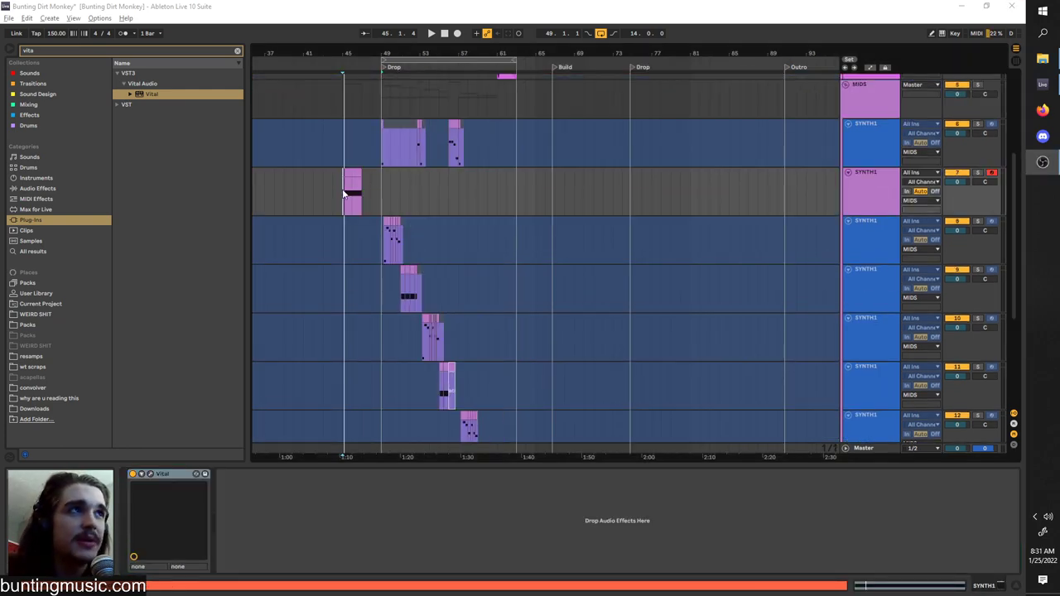
scroll(343, 195, "up", 3)
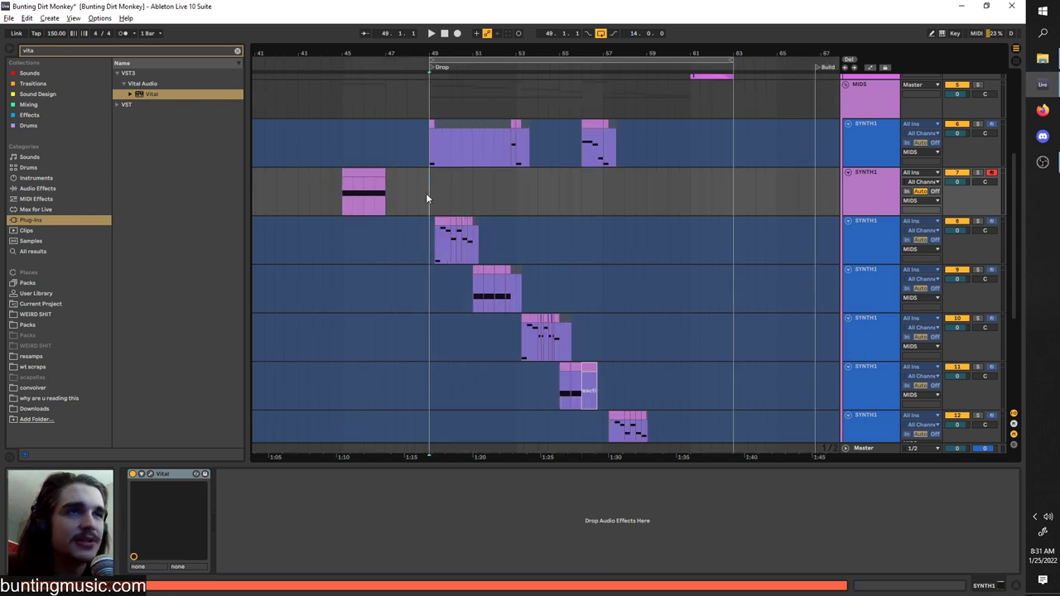
left_click(152, 473)
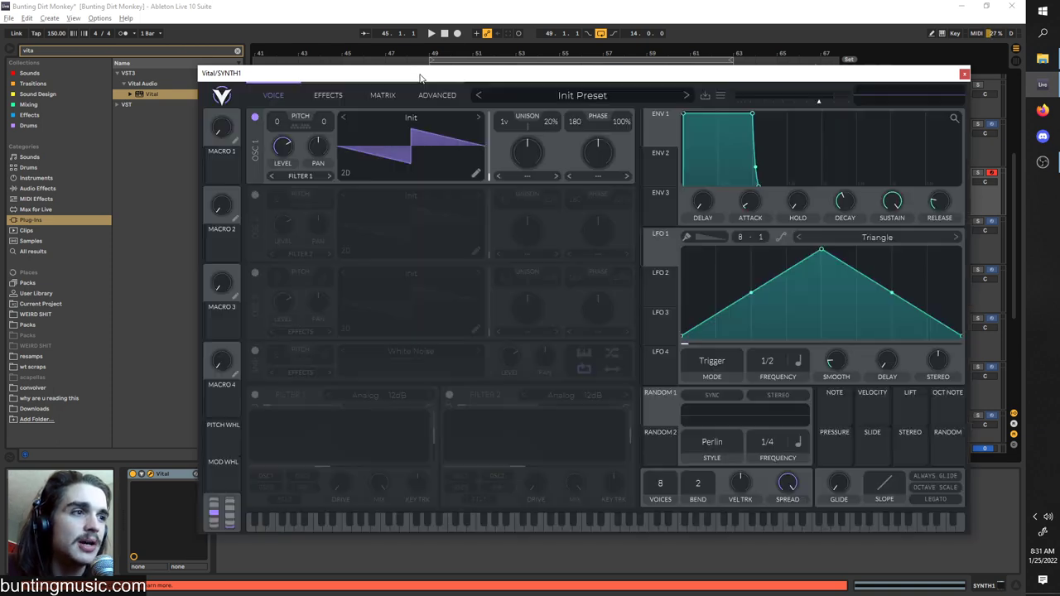
left_click_drag(419, 77, 403, 317)
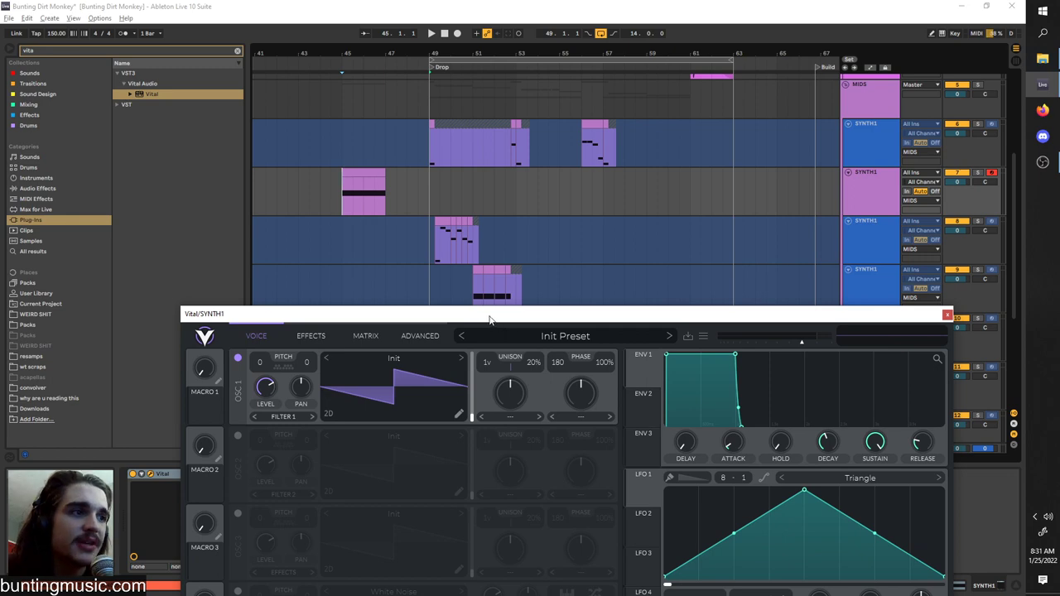
left_click_drag(489, 320, 496, 52)
key("space")
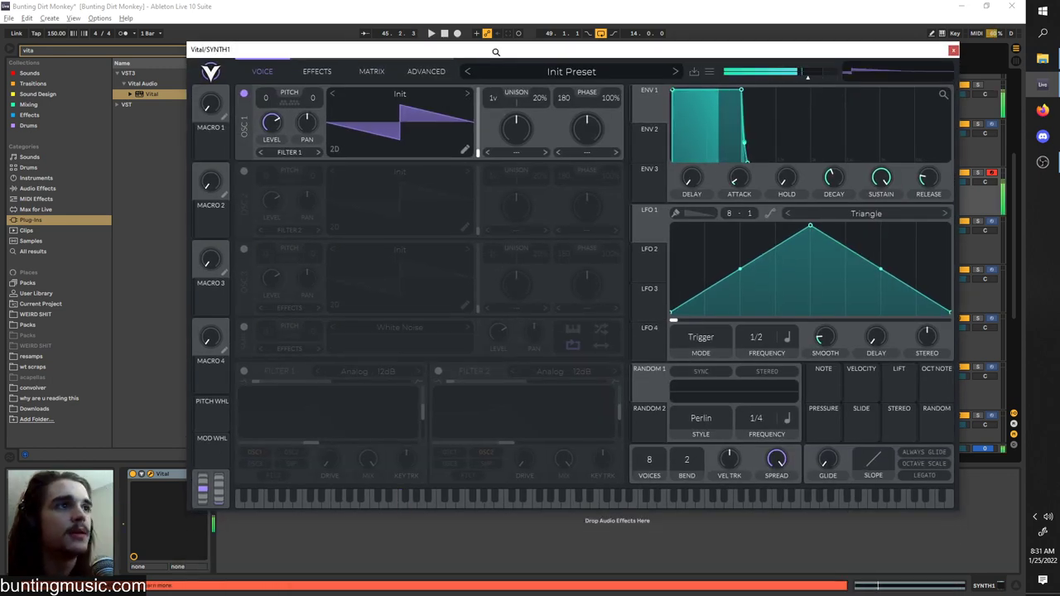
key("space")
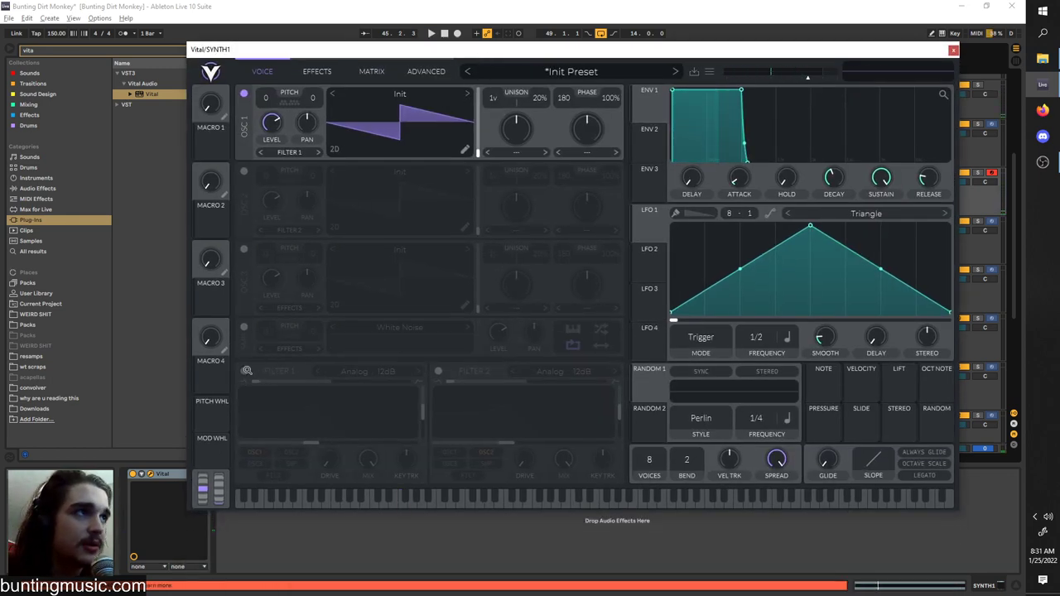
- Enable Filter 1 for oscillator 1 and lower its cutoff to the minimum
left_click(246, 370)
left_click_drag(313, 441, 256, 445)
key("space")
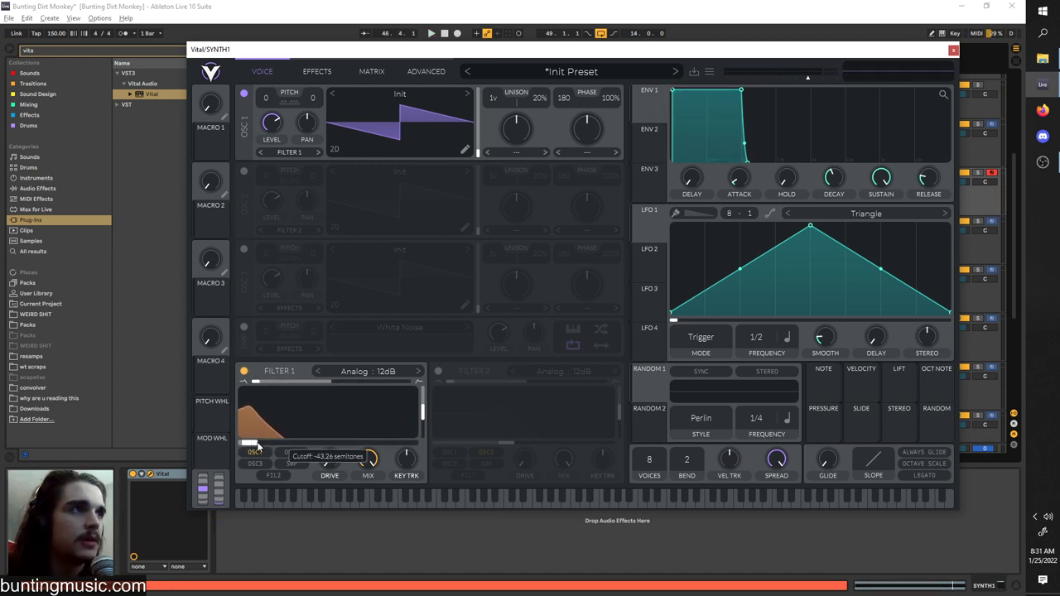
left_click_drag(323, 439, 259, 430)
- Assign LFO 1 to modulate the Filter 1 cutoff and audition the sweep
left_click_drag(648, 222, 327, 429)
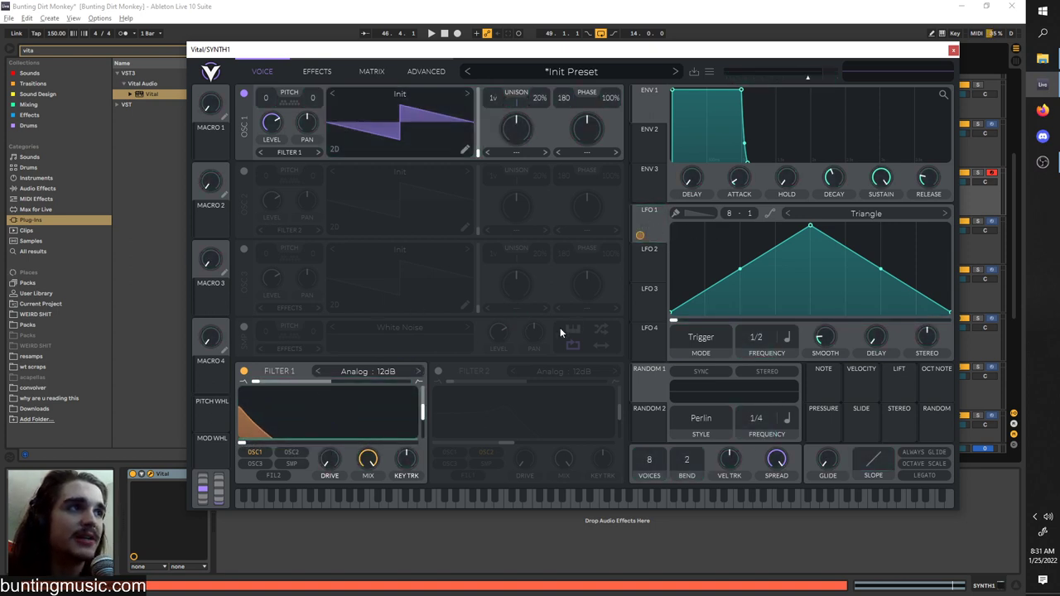
key("space")
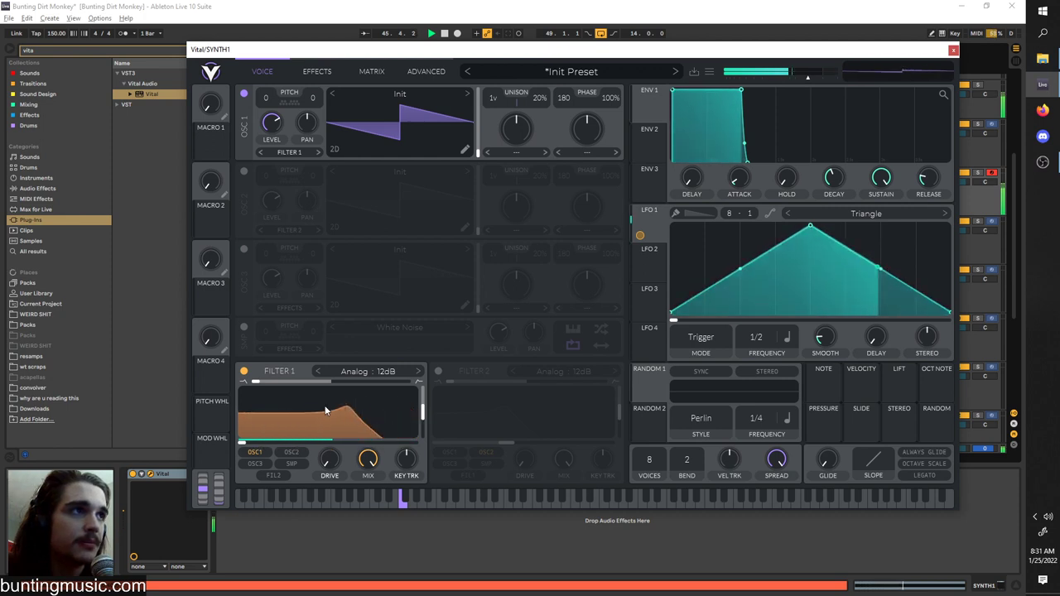
key("space")
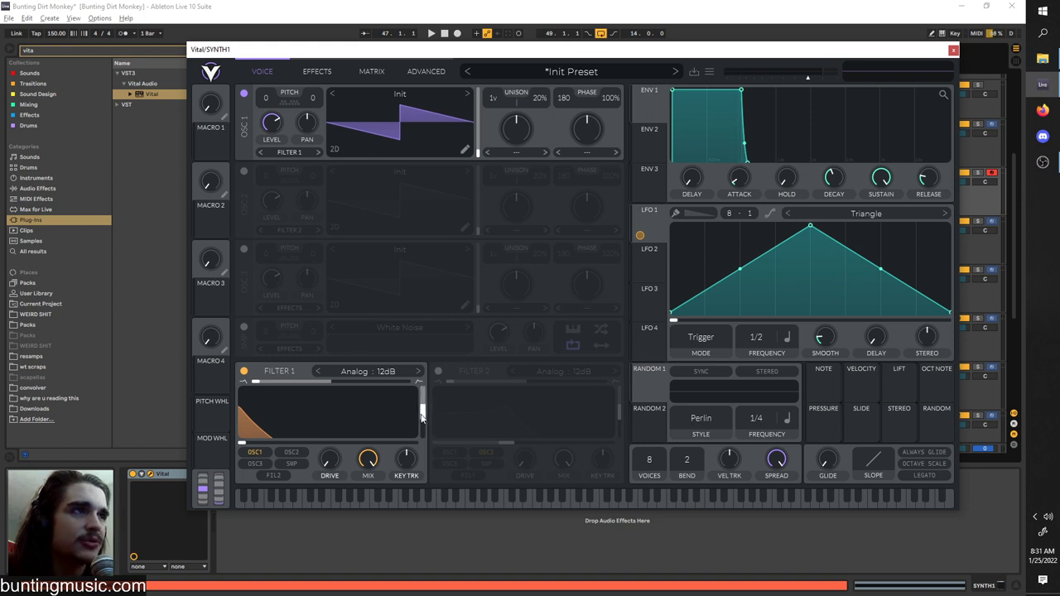
- Raise the resonance of Filter 1 slightly while auditioning the sound
key("space")
left_click_drag(422, 426, 422, 397)
mouse_move(322, 441)
key("space")
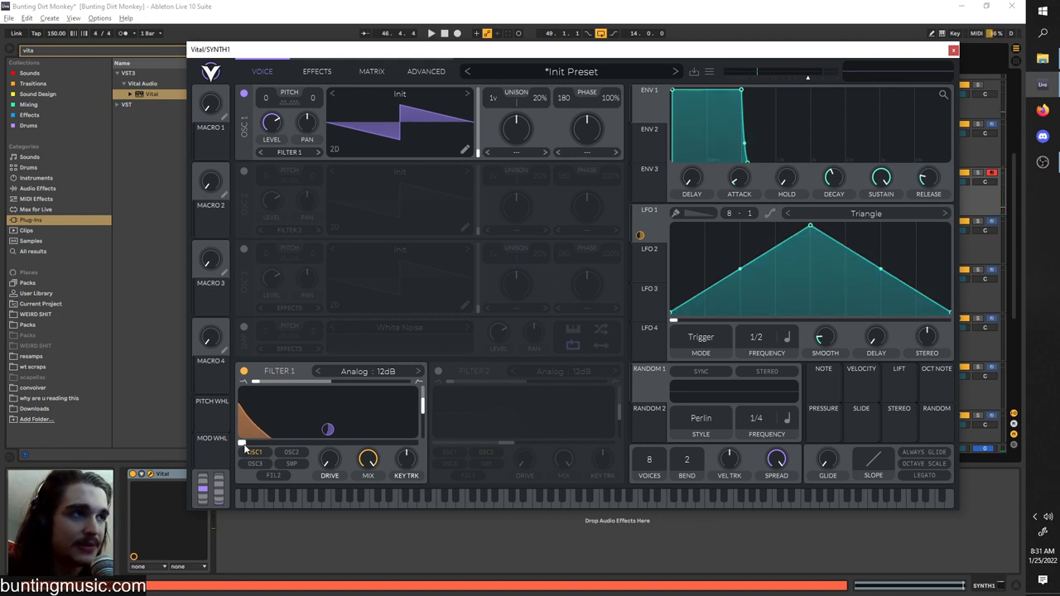
- Try a mid-range cutoff on Filter 1, and return the cutoff to the minimum
left_click_drag(249, 447, 327, 433)
key("space")
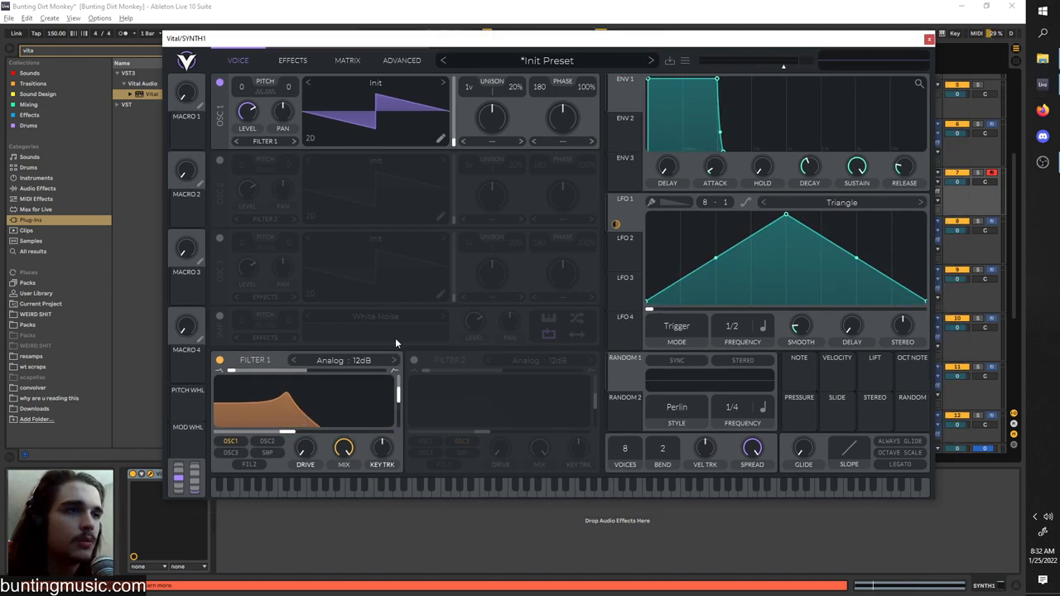
left_click_drag(287, 432, 217, 431)
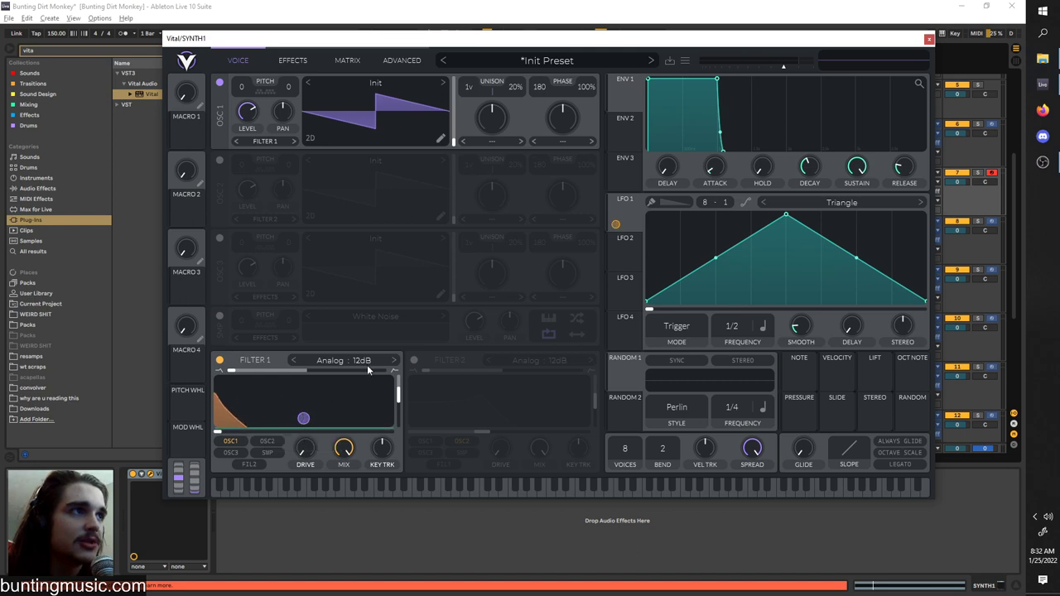
- Compare the Analog 24dB slope on Filter 1 during playback, and return it to Analog 12dB
left_click(293, 361)
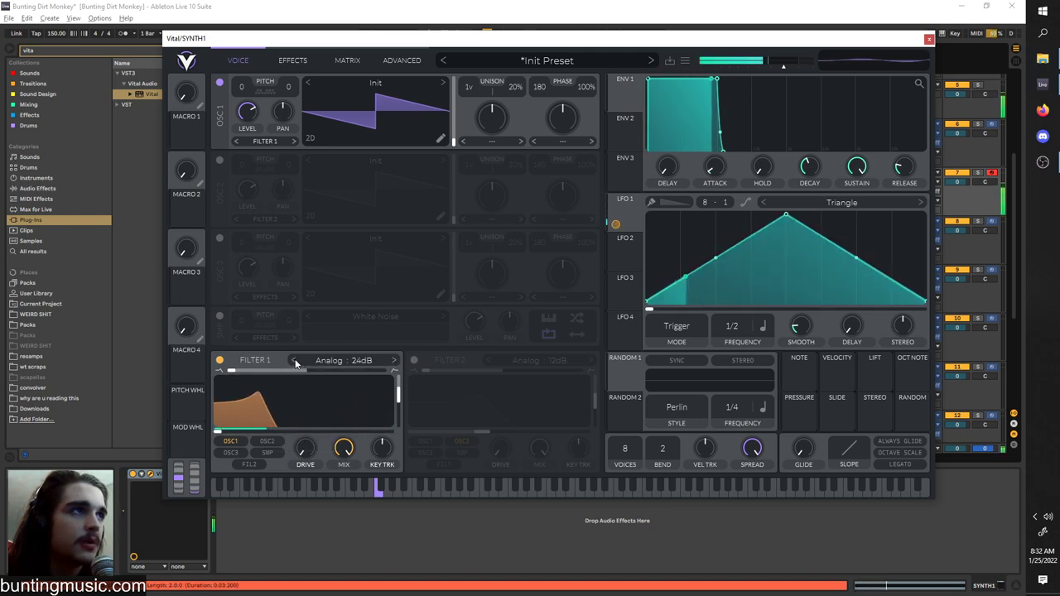
left_click(395, 360)
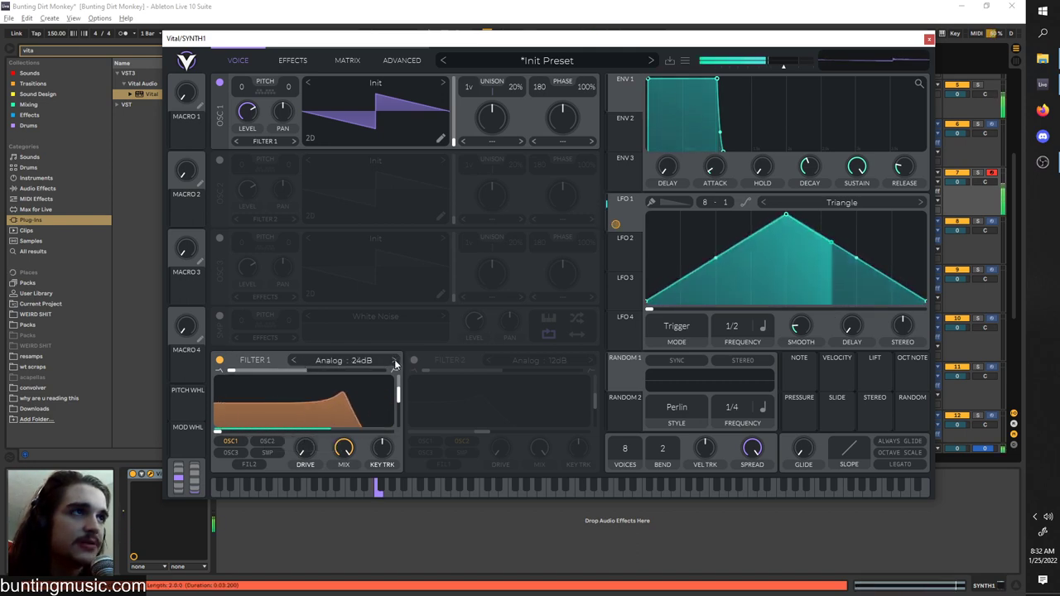
left_click(294, 360)
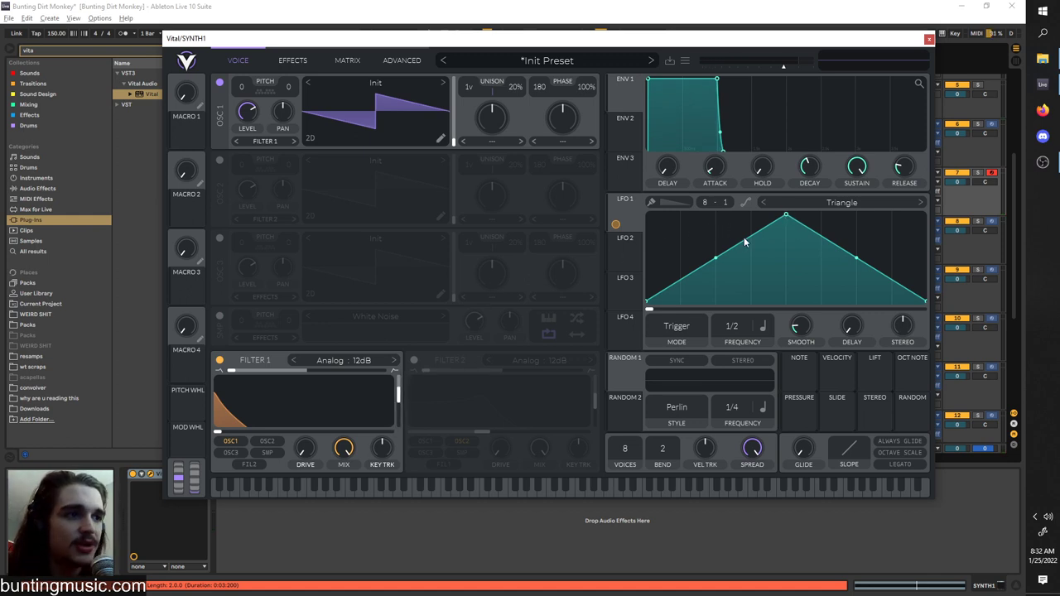
- Try moving the LFO 1 triangle's peak to a quarter of the cycle, and return it to the centre
left_click_drag(787, 218, 719, 200)
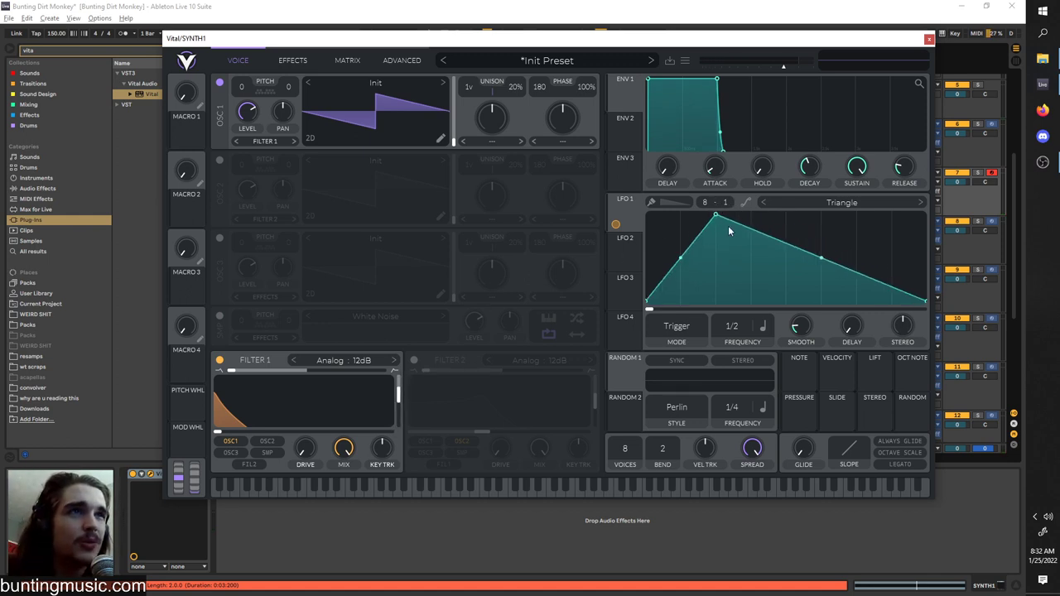
key("space")
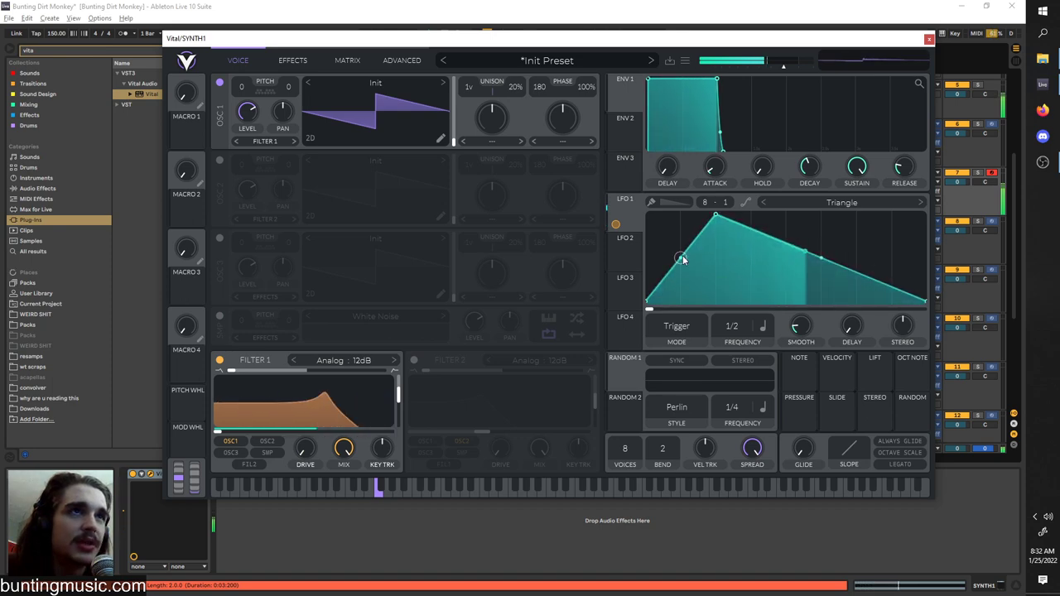
left_click_drag(717, 217, 785, 213)
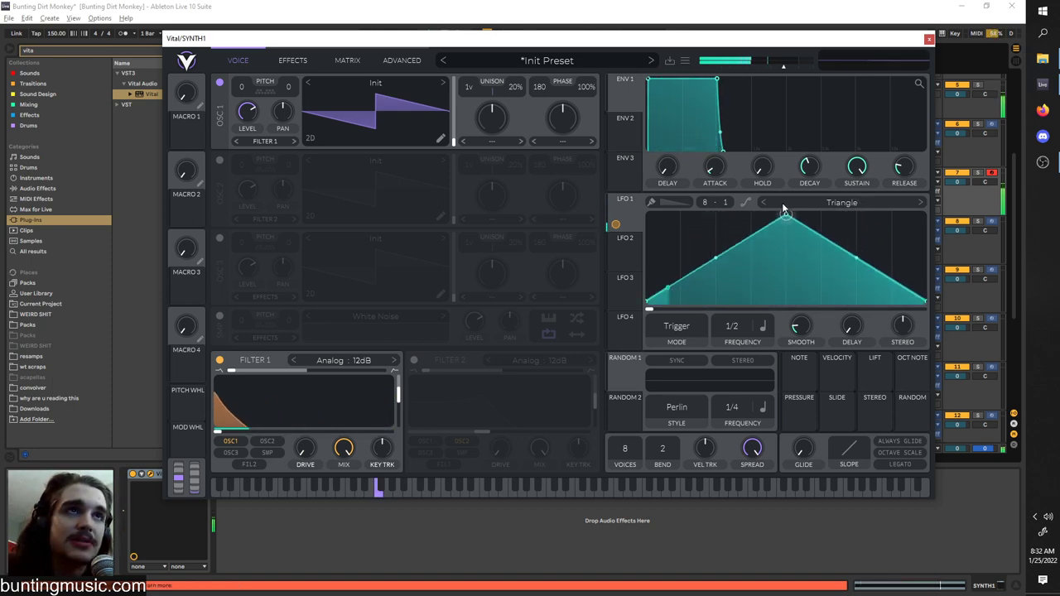
- Bend both LFO 1 slopes outward into a rounded hump and squeeze it into the first half of the cycle
left_click_drag(717, 259, 714, 225)
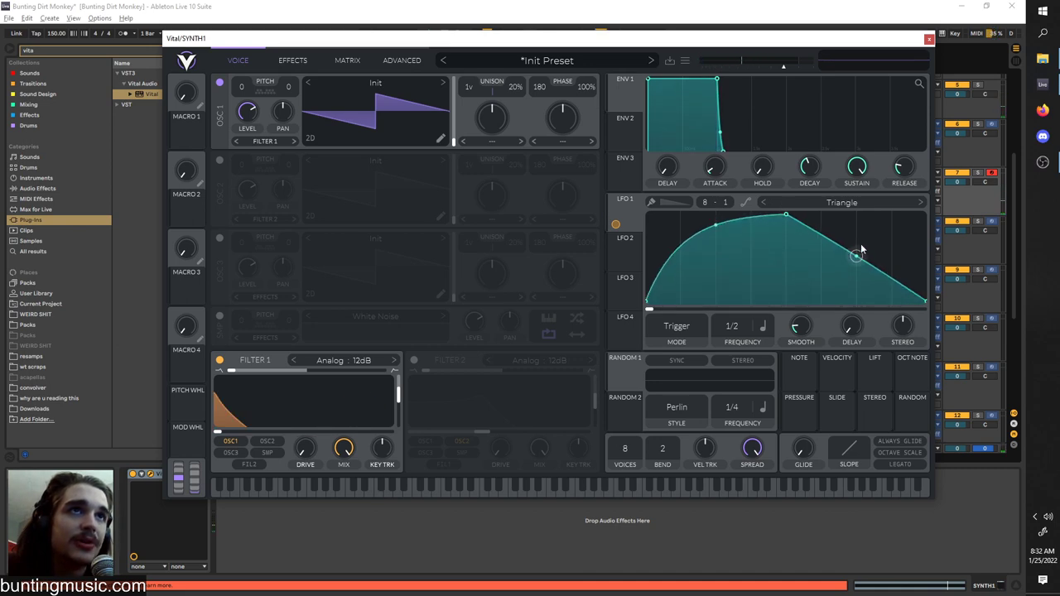
left_click_drag(859, 251, 857, 227)
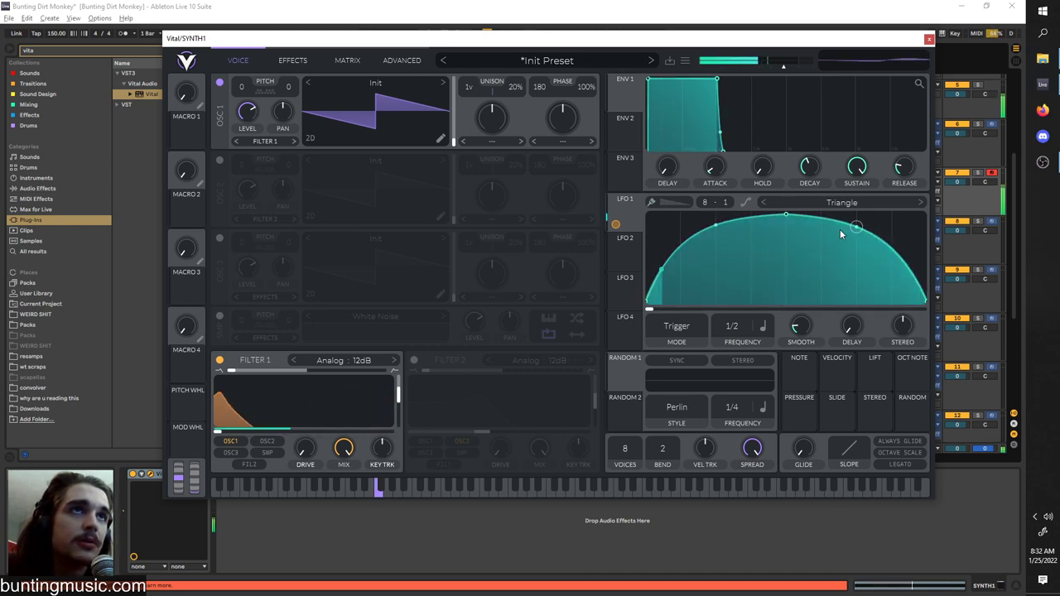
left_click_drag(785, 217, 715, 214)
double_click(776, 235)
left_click_drag(775, 236, 787, 314)
- Add points to the second half of LFO 1 to form two progressively lower triangular peaks, and audition the shape
double_click(819, 280)
left_click_drag(818, 282, 866, 304)
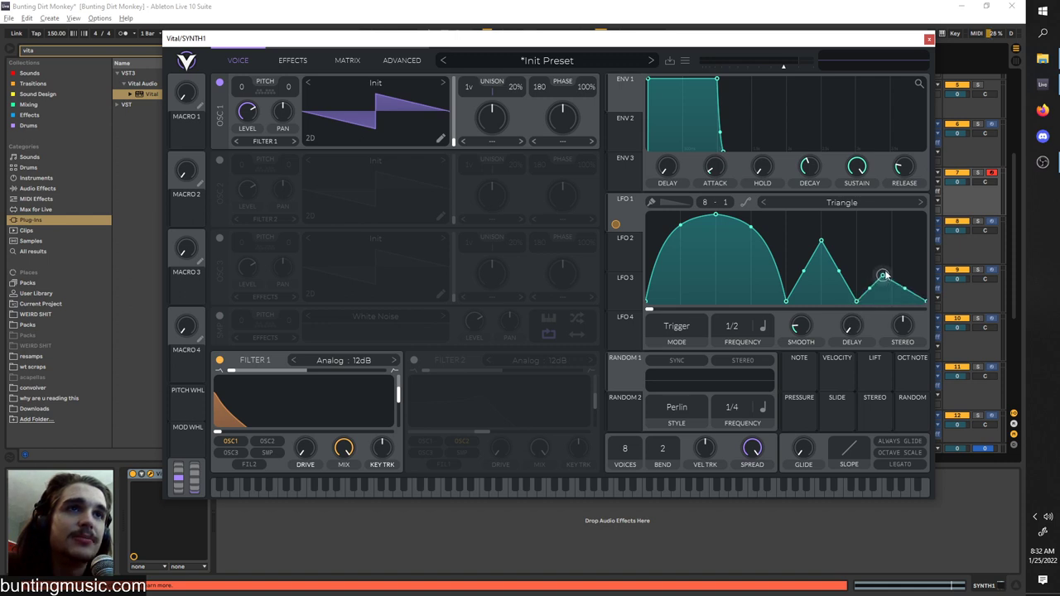
left_click_drag(818, 238, 819, 237)
key("space")
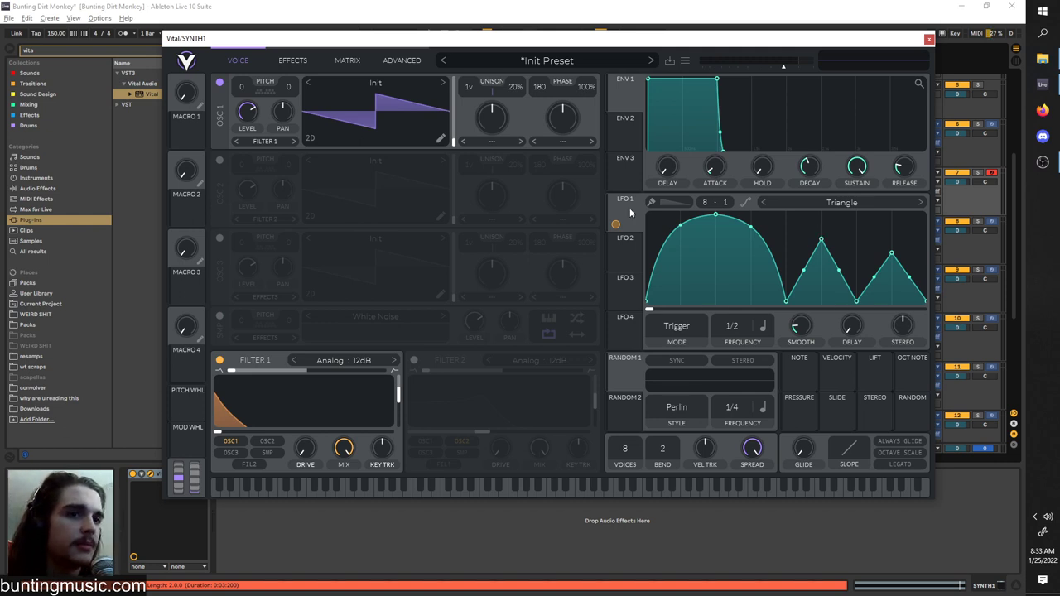
- Load the Basic Shapes wavetable into oscillator 1 and set its wavetable position to frame 145.3
left_click(363, 82)
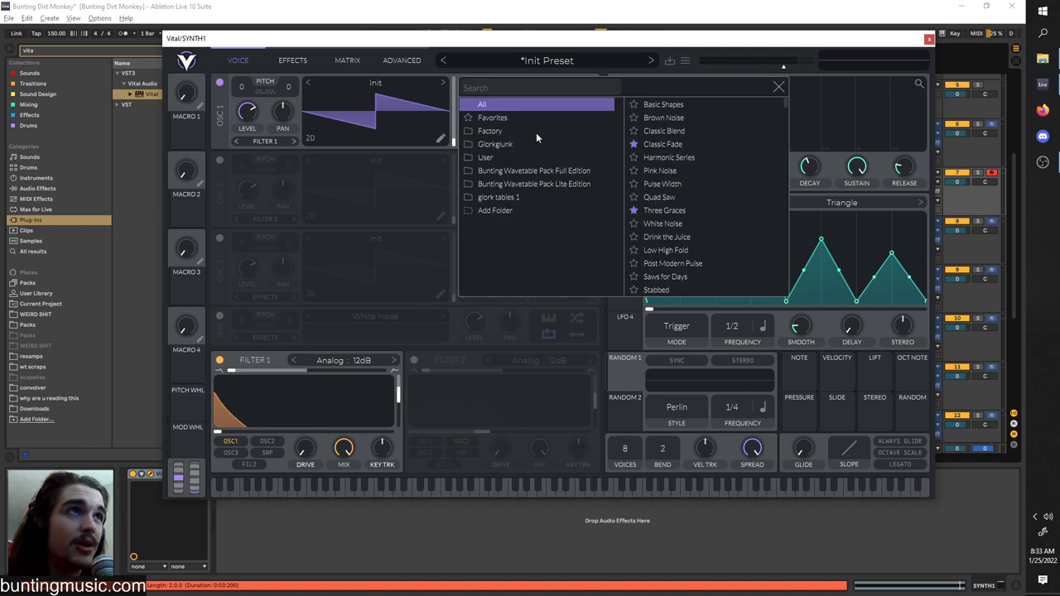
left_click(697, 101)
left_click(778, 86)
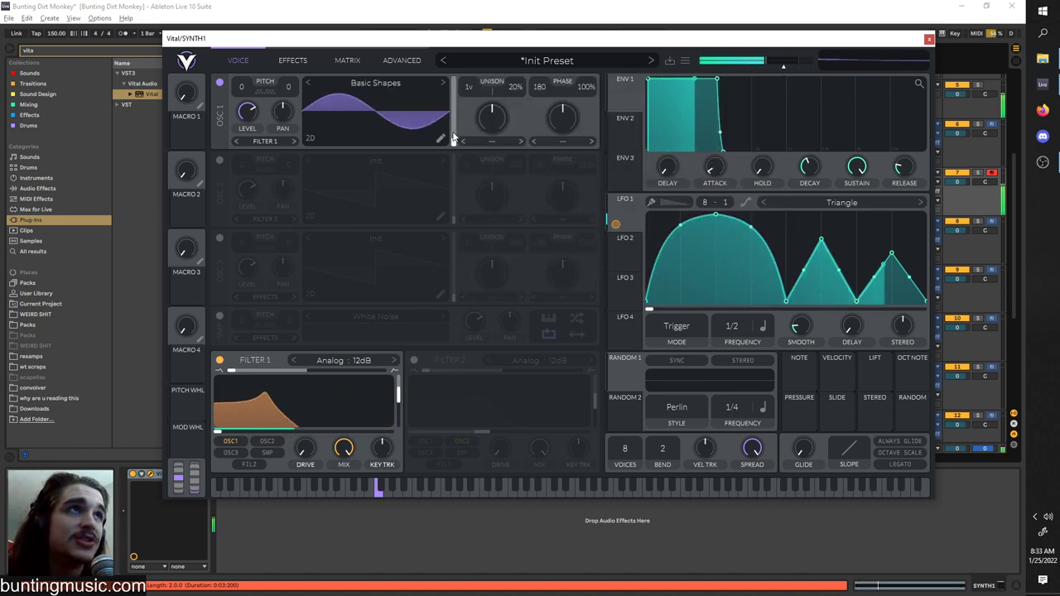
left_click_drag(454, 139, 455, 81)
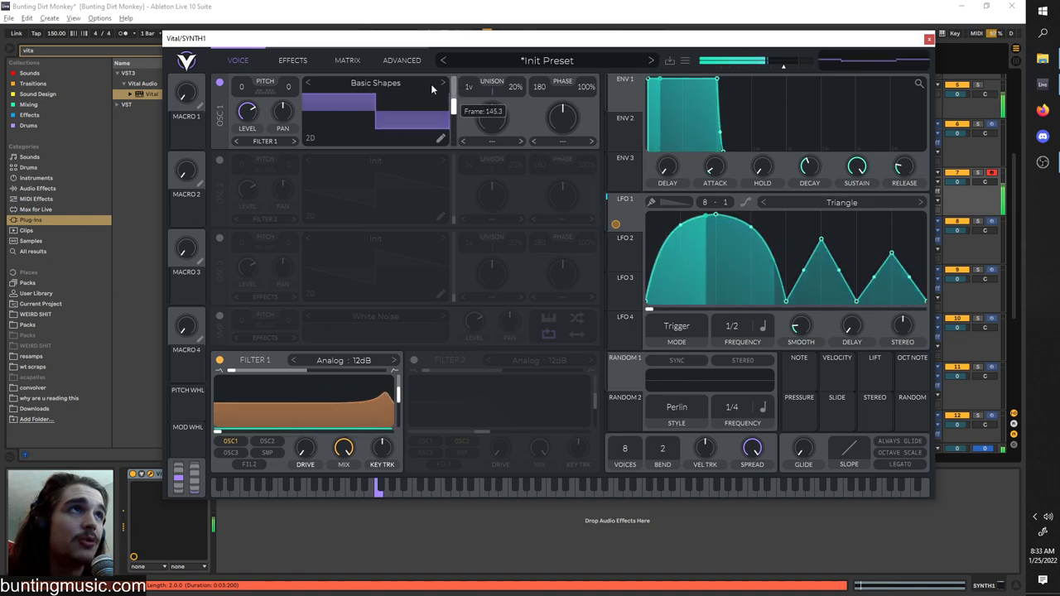
- Load the Additive Squish 2 wavetable from the Glorkglunk folder into oscillator 1
left_click(427, 85)
left_click(495, 144)
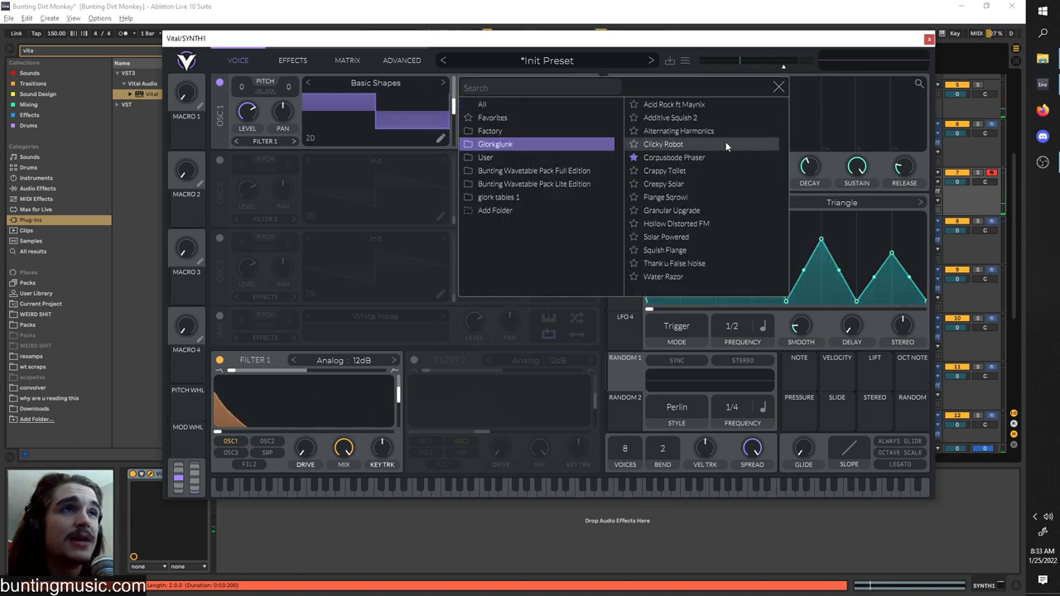
left_click(722, 118)
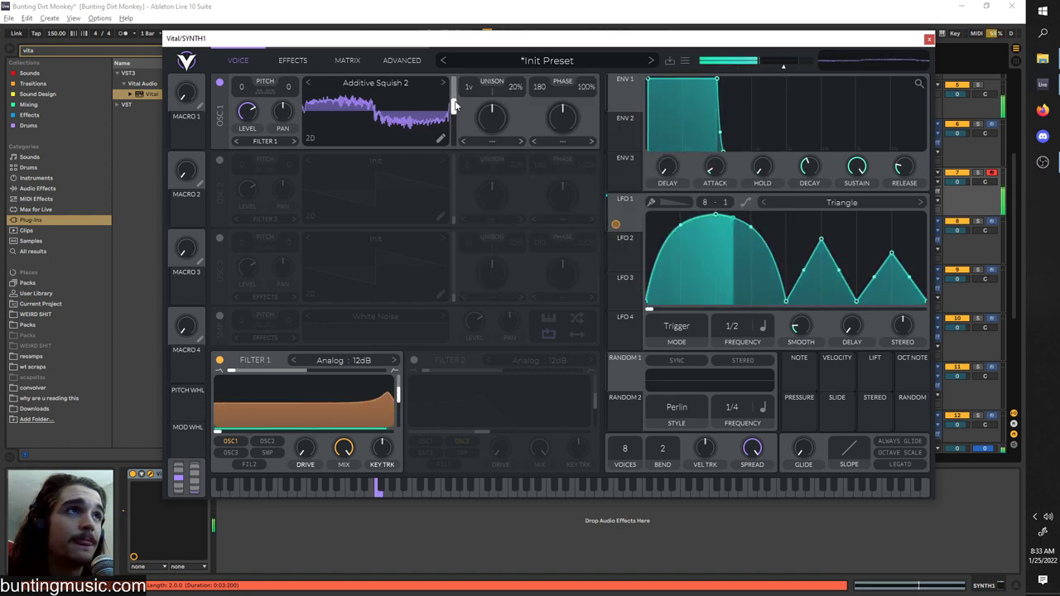
- Lower oscillator 1's wavetable position and modulate it with LFO 1 by an amount of about 68.42
mouse_move(453, 104)
left_mouse_down()
mouse_move(451, 145)
mouse_move(451, 112)
left_mouse_up()
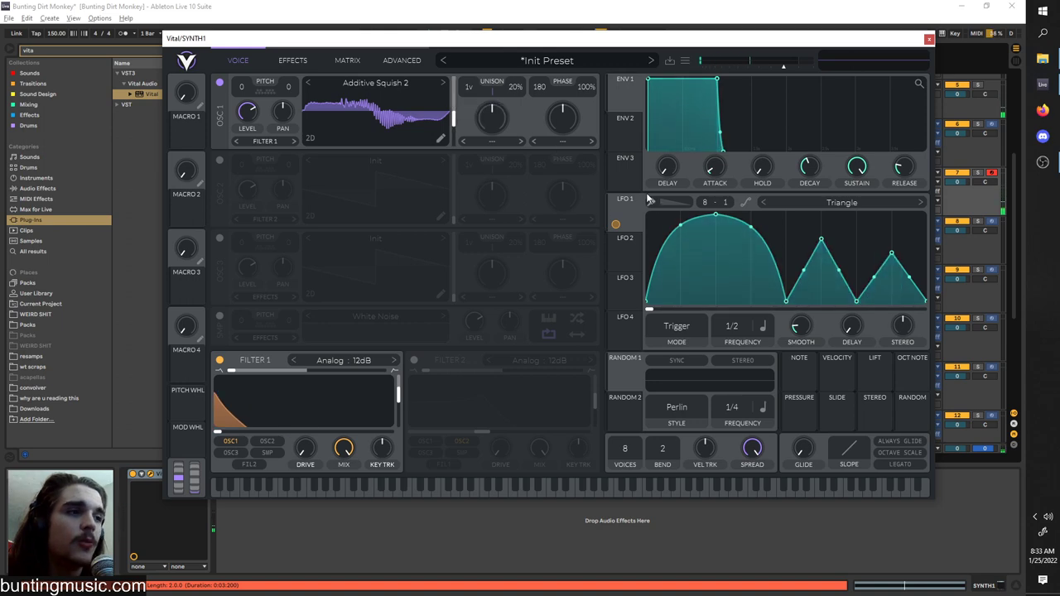
left_click_drag(522, 150, 441, 114)
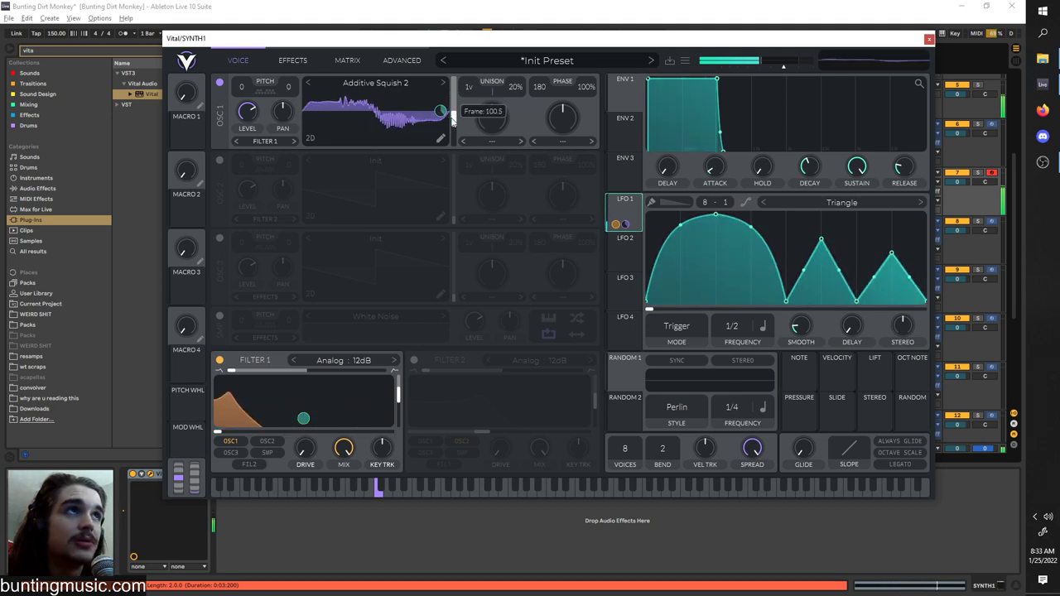
mouse_move(443, 114)
left_click_drag(442, 112, 441, 115)
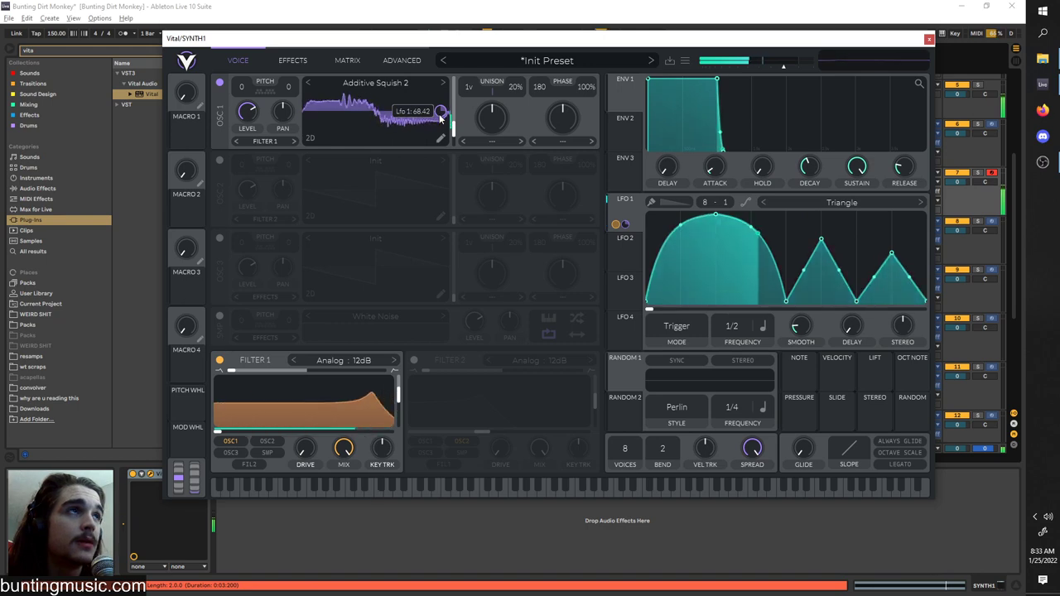
- Try the Vocode spectral morph on oscillator 1, and return the morph type to None
left_click(487, 143)
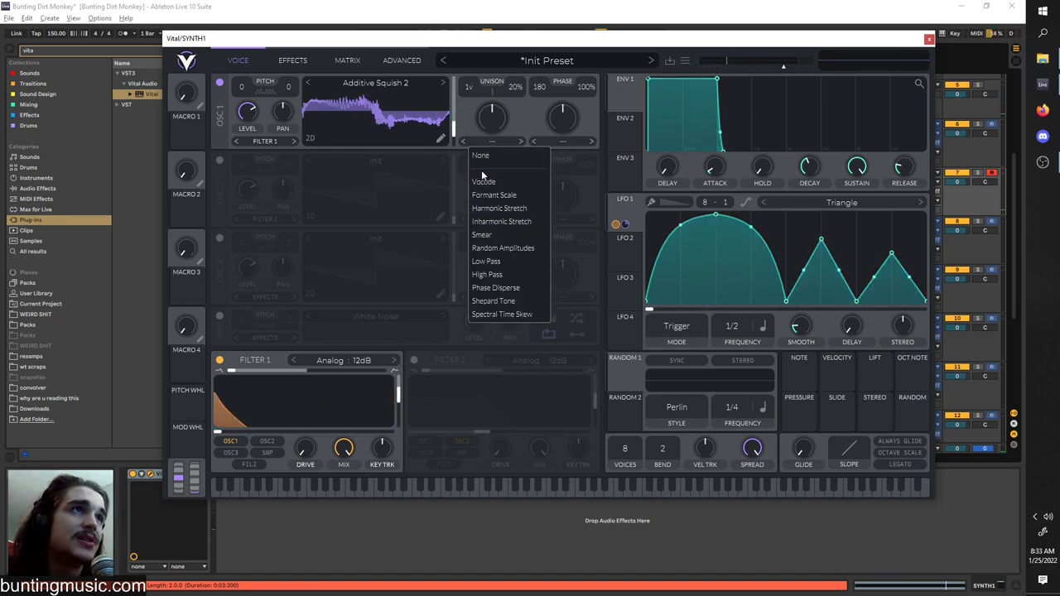
left_click(485, 184)
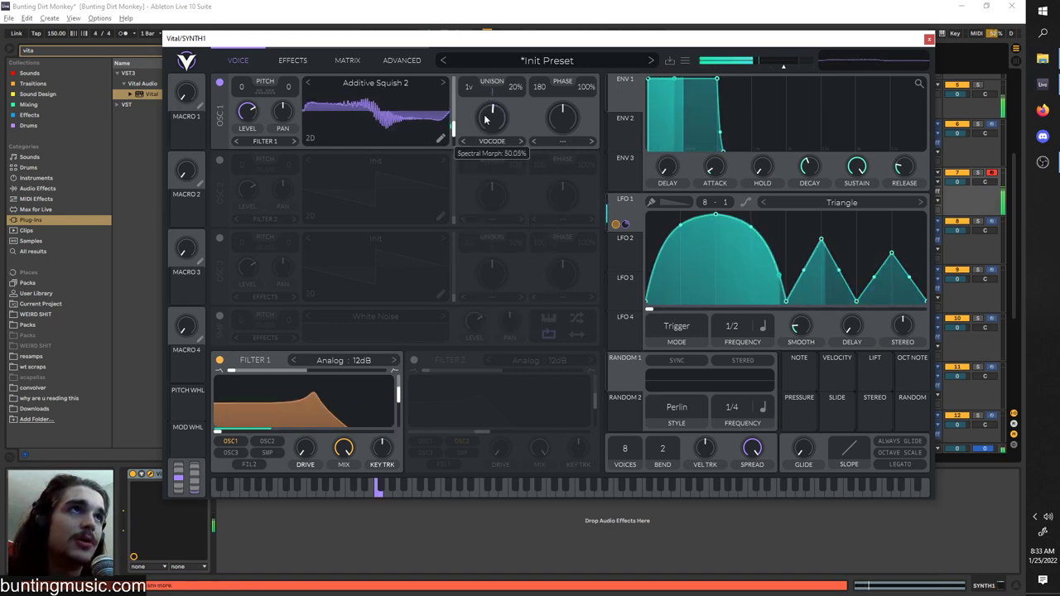
left_click(486, 142)
left_click(485, 155)
right_click(490, 130)
left_click(498, 138)
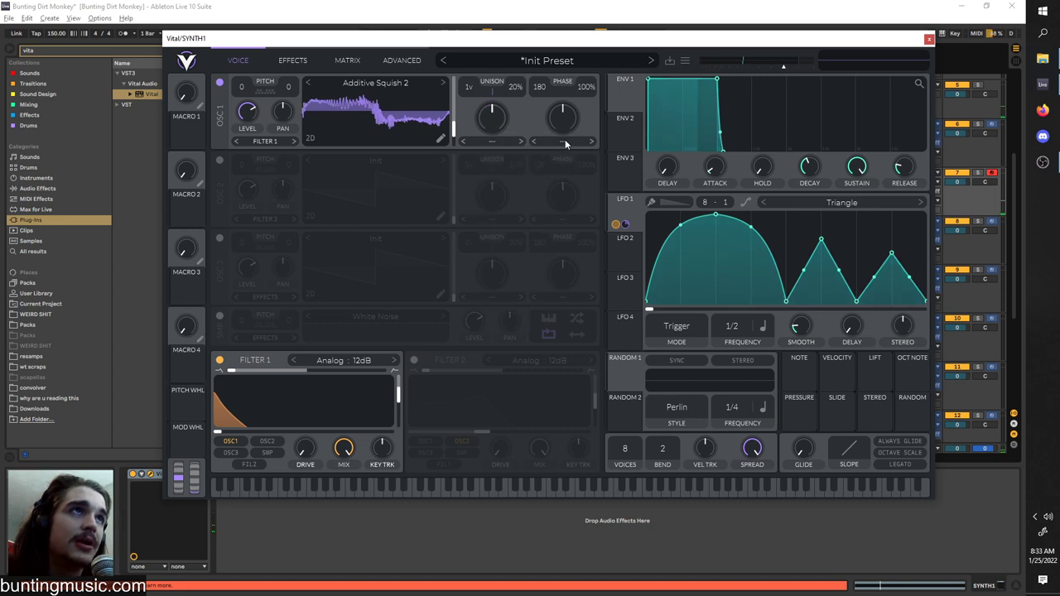
- Set oscillator 1's phase distortion to FM Osc 2, and enable oscillator 2 to hear it
left_click(569, 141)
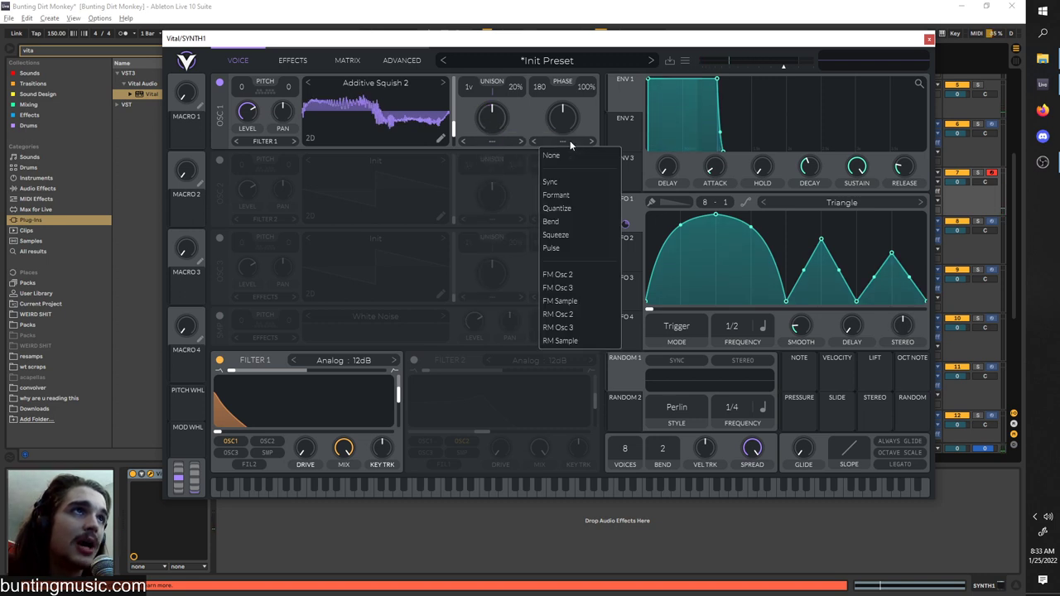
left_click(571, 278)
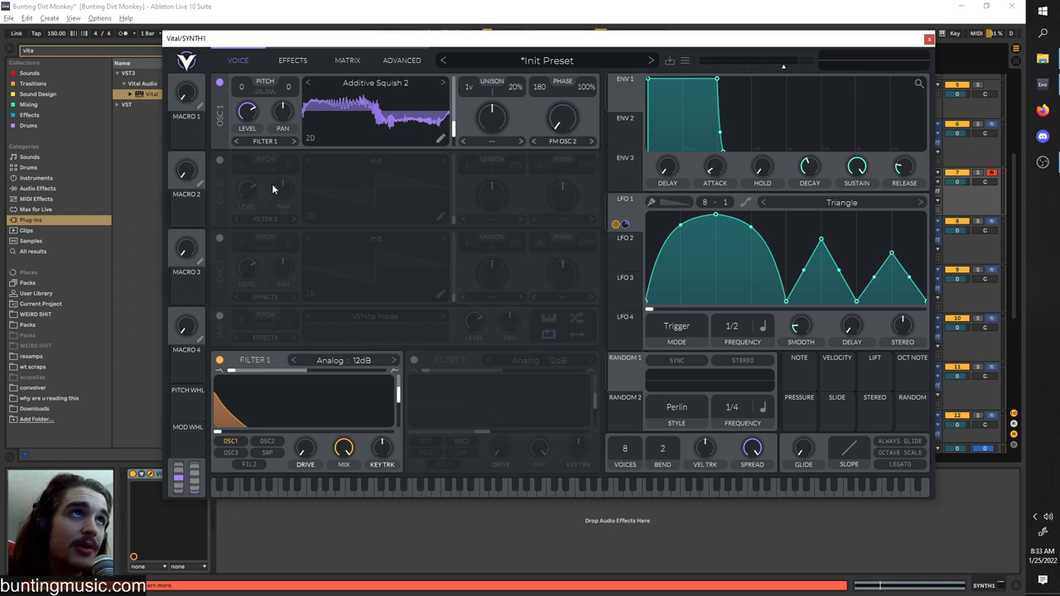
left_click(220, 161)
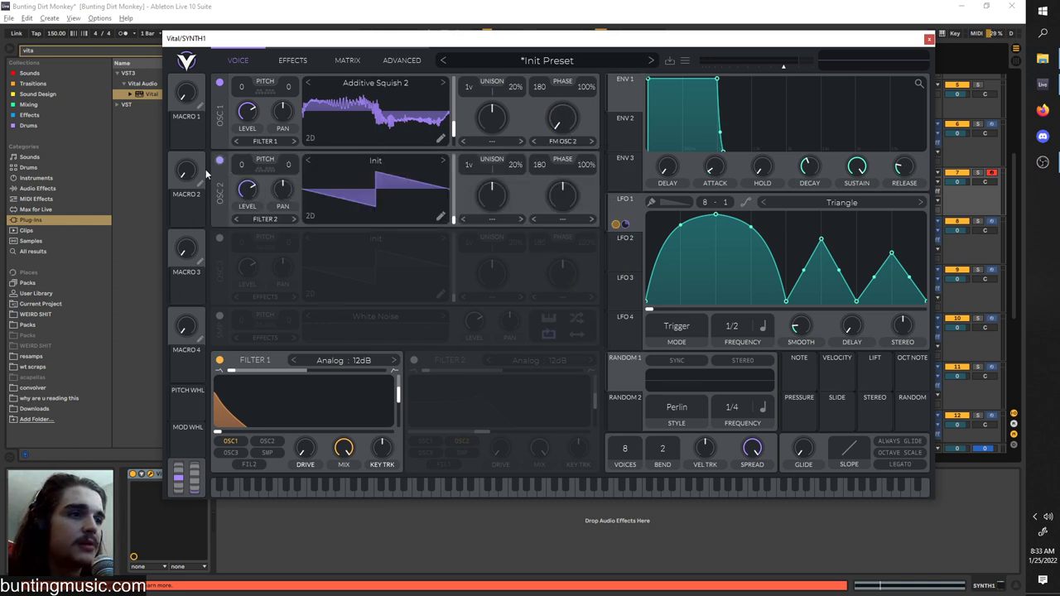
key("space")
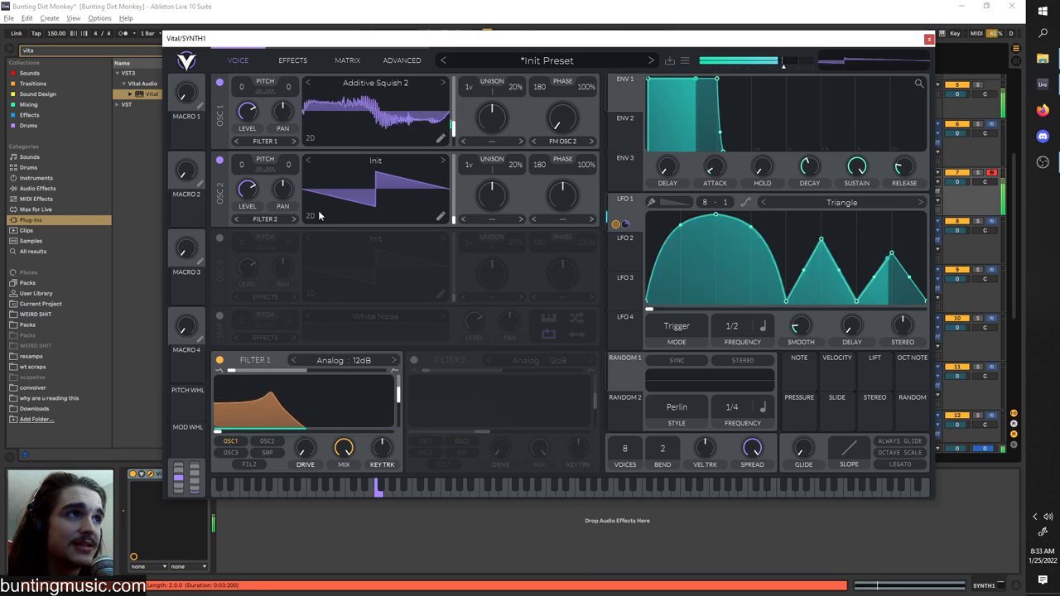
- Route oscillator 2 into Filter 1 and transpose it up 31 semitones
left_click(267, 441)
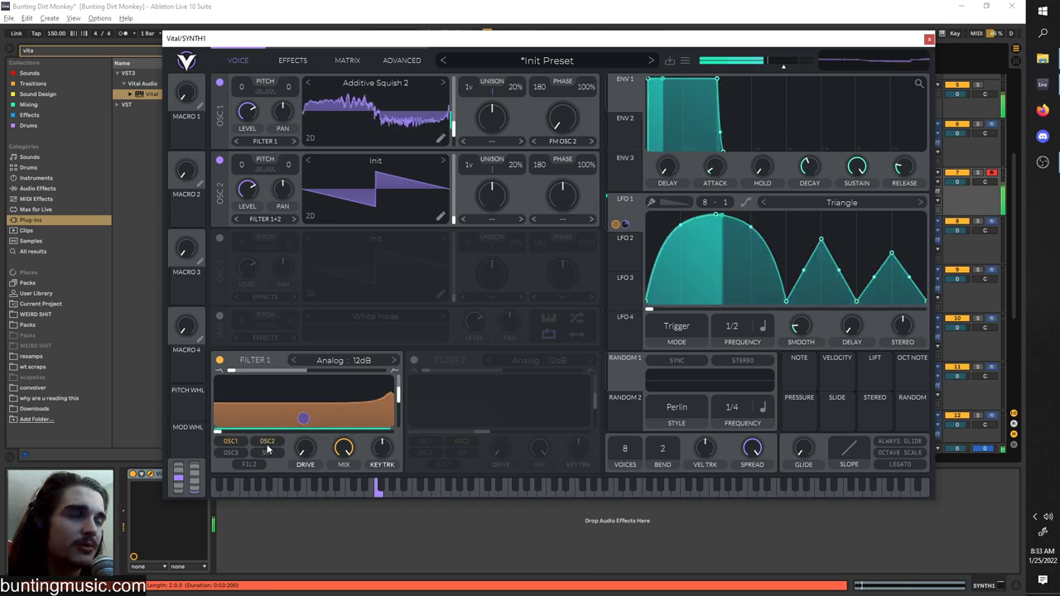
left_click(267, 443)
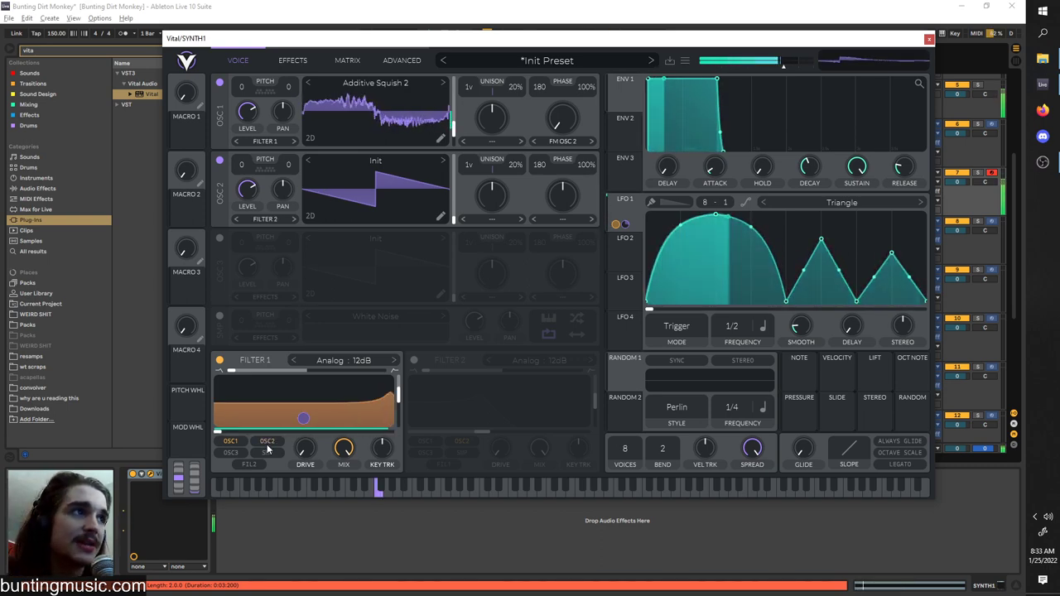
left_click(267, 441)
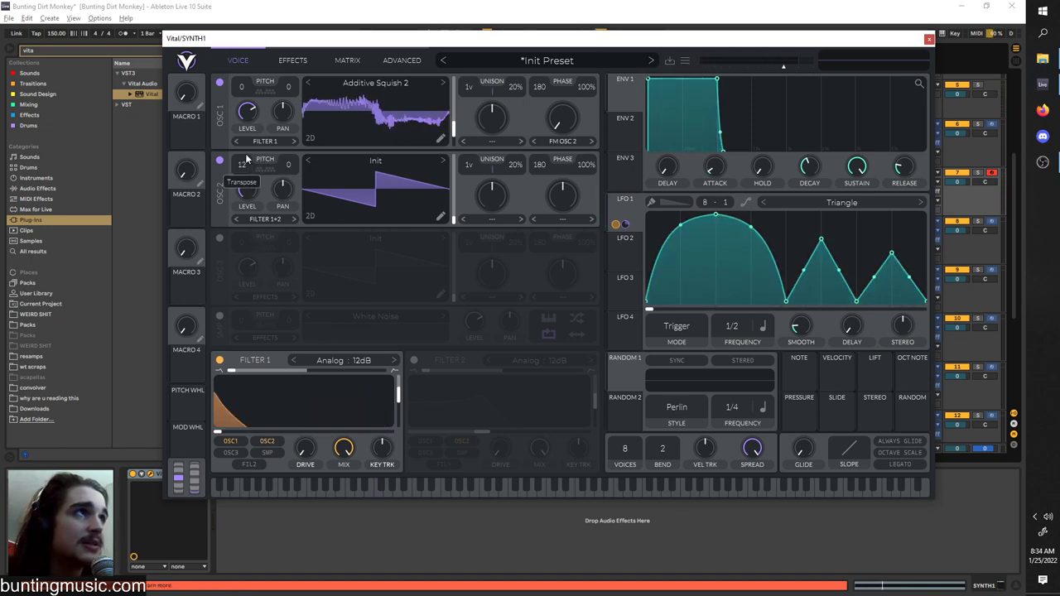
left_click_drag(250, 158, 250, 151)
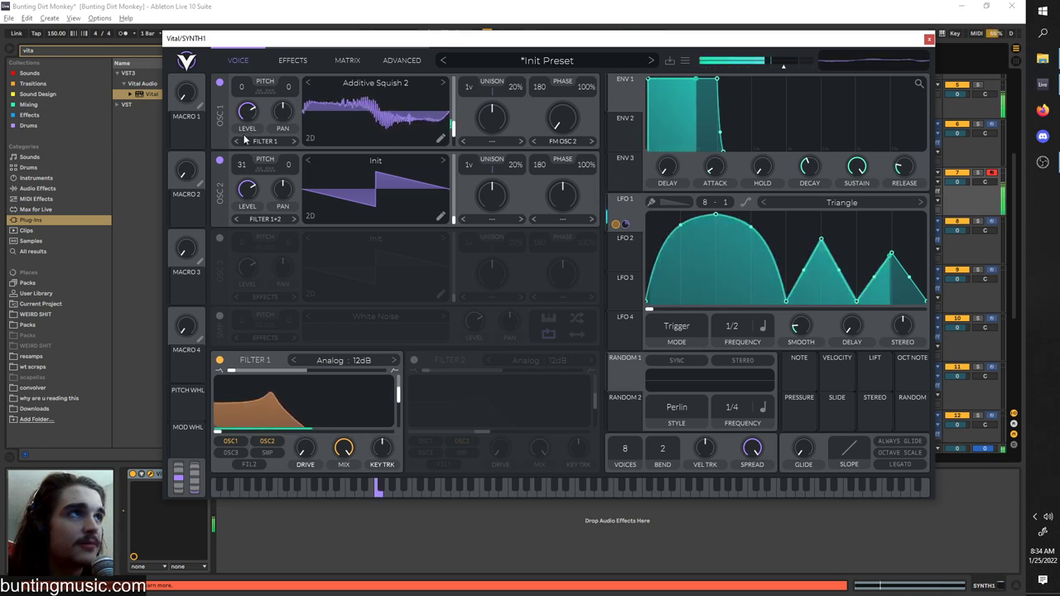
- Load the Corpusbode Phaser wavetable from the Glorkglunk folder into oscillator 2, and assign LFO 1 to oscillator 1's FM amount
left_click(416, 163)
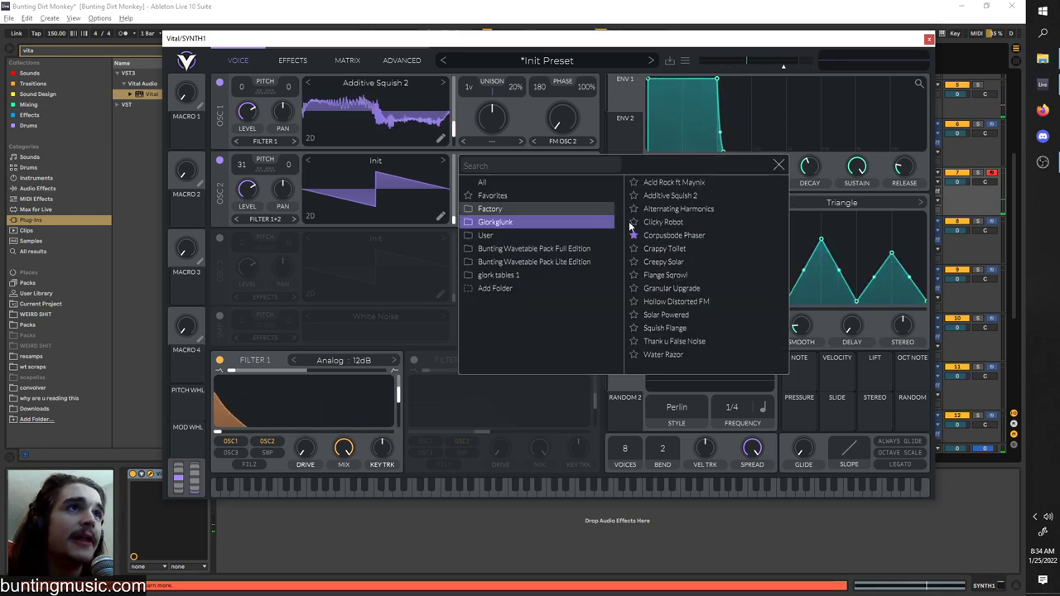
left_click(695, 237)
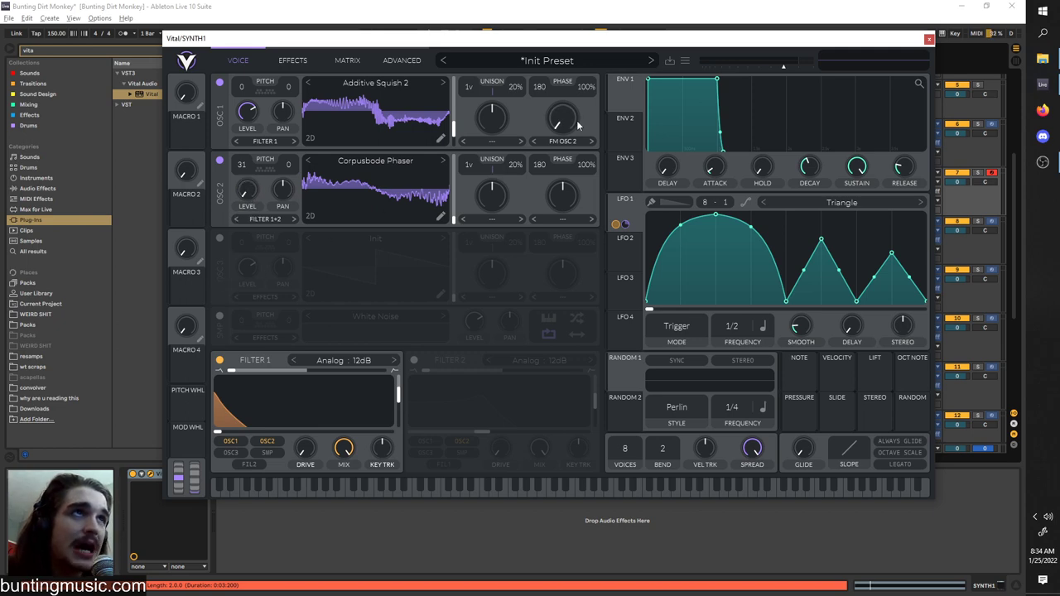
left_click_drag(626, 212, 563, 155)
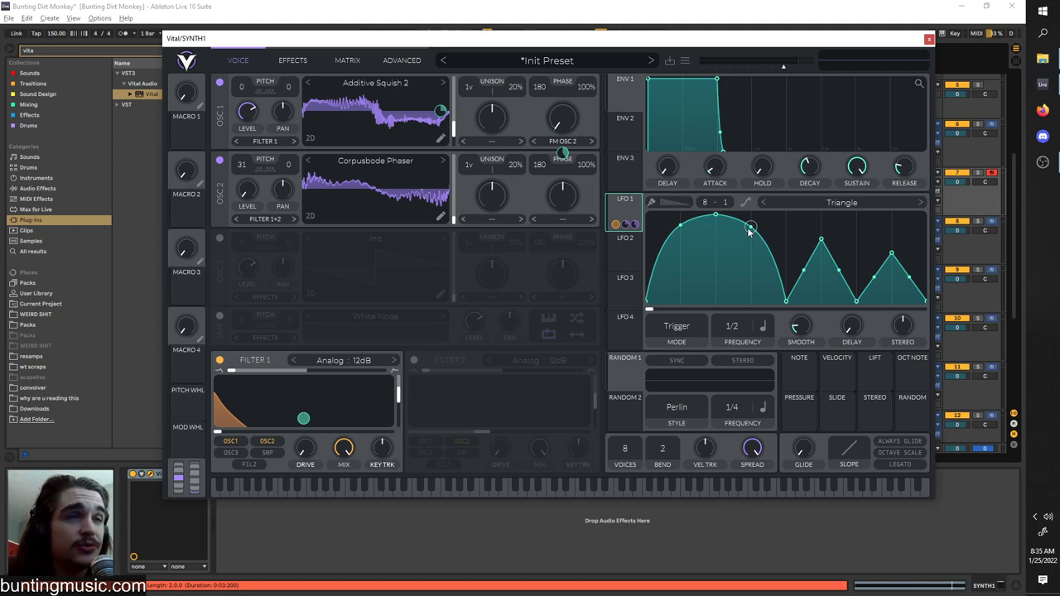
- Disconnect LFO 1 from oscillator 1's FM amount and reset oscillator 2's level to its default value
left_click(292, 60)
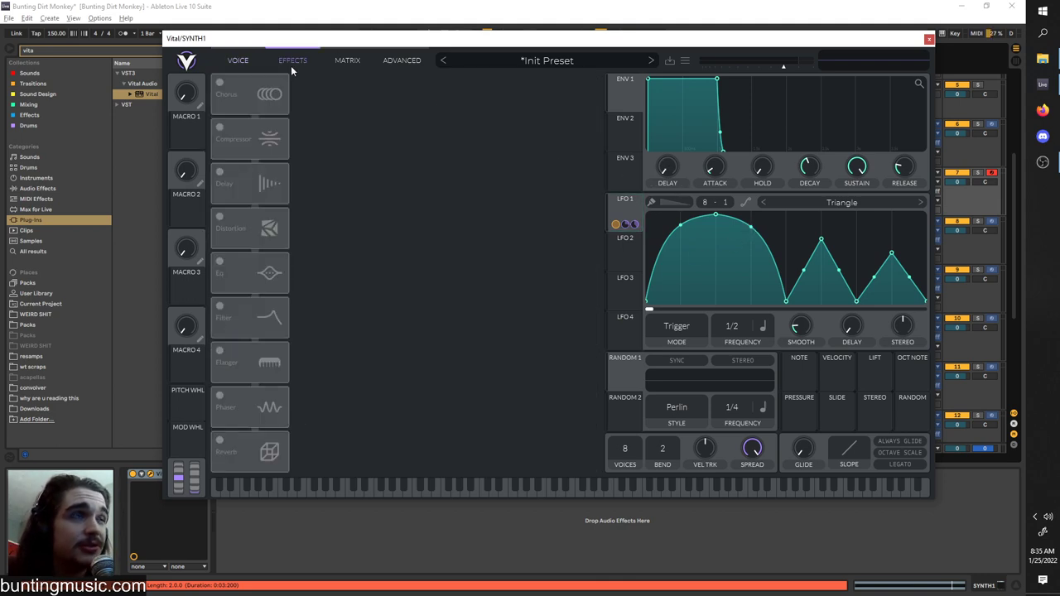
left_click(237, 61)
right_click(561, 126)
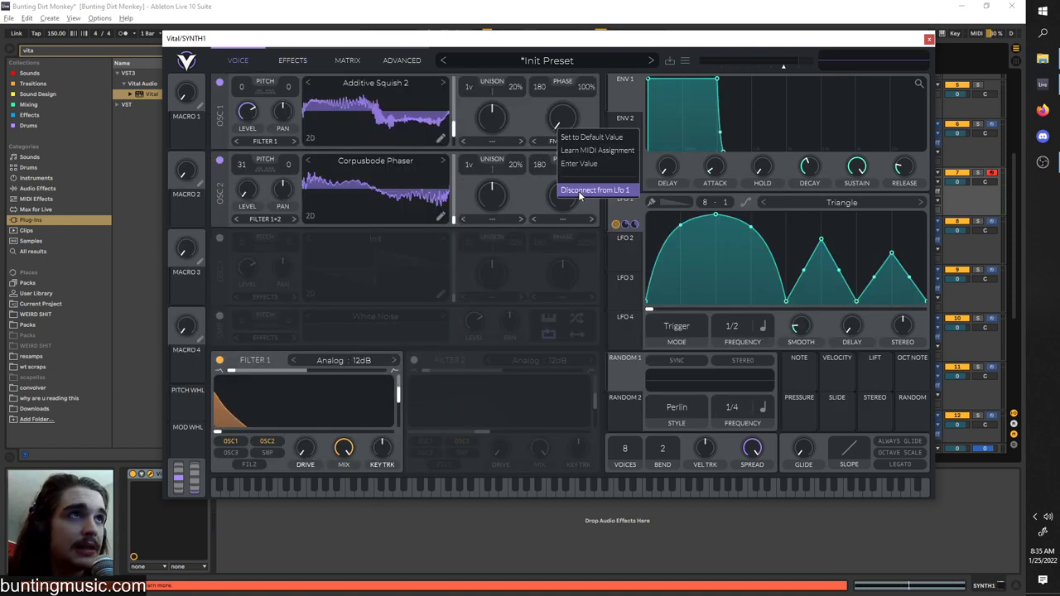
left_click(580, 191)
right_click(562, 125)
right_click(247, 191)
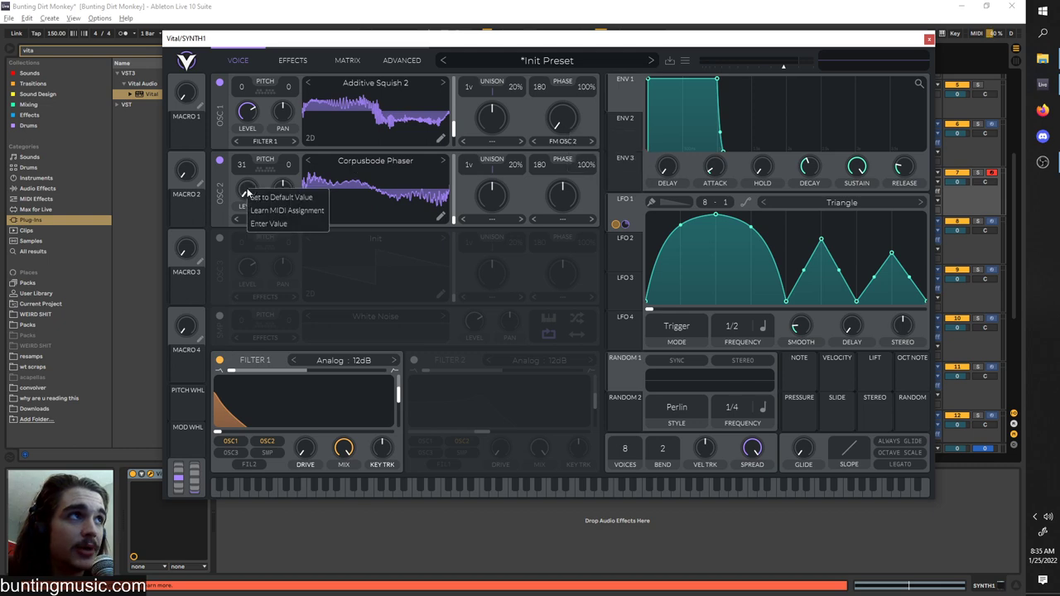
left_click(258, 198)
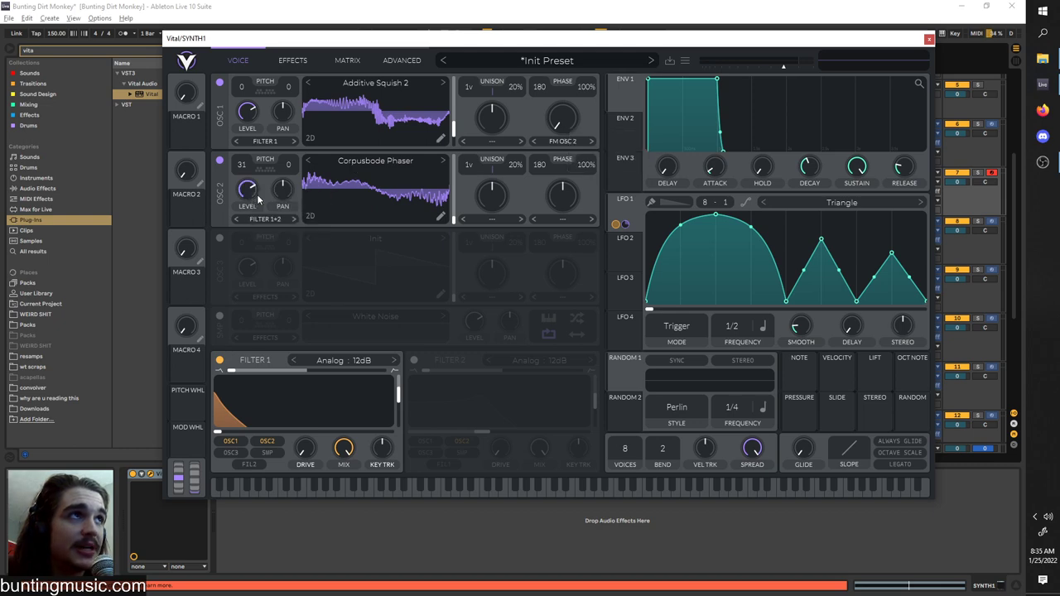
- Enable the multiband compressor, raise its attack and set its release to about 54.5%
left_click(292, 60)
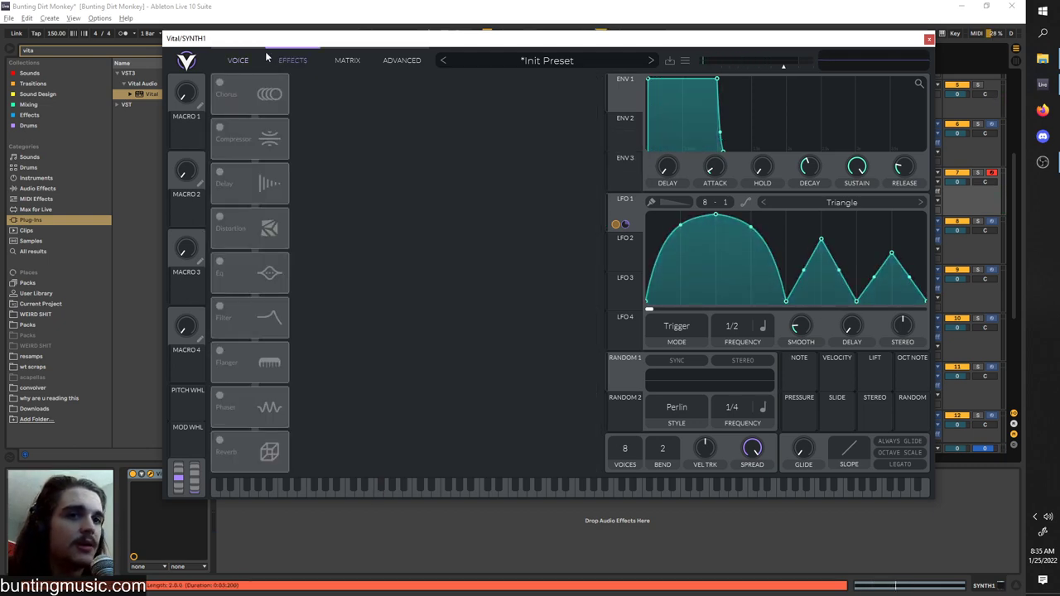
left_click(221, 127)
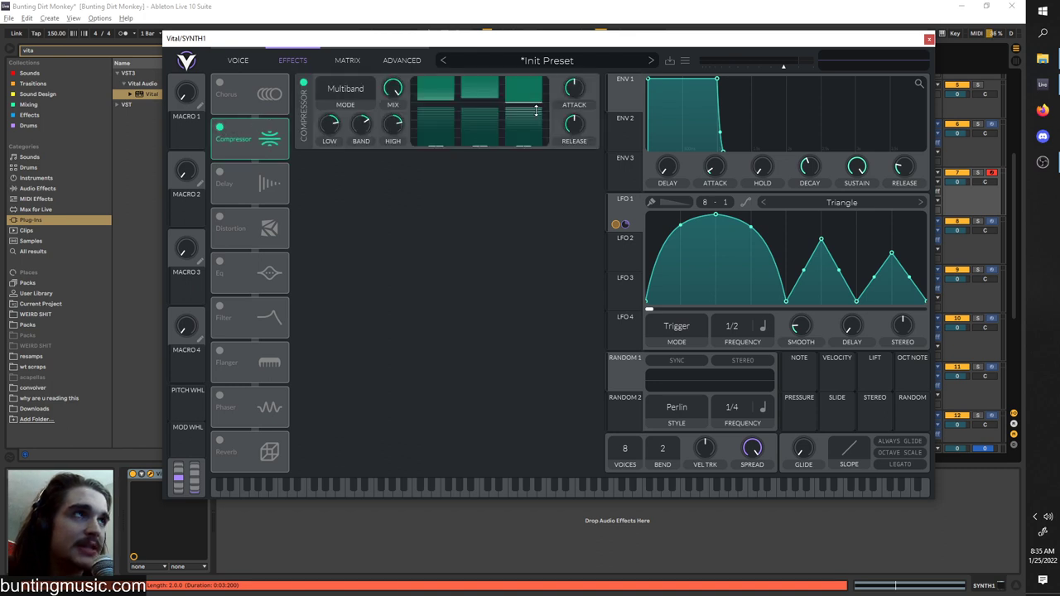
left_click_drag(579, 32, 585, 24)
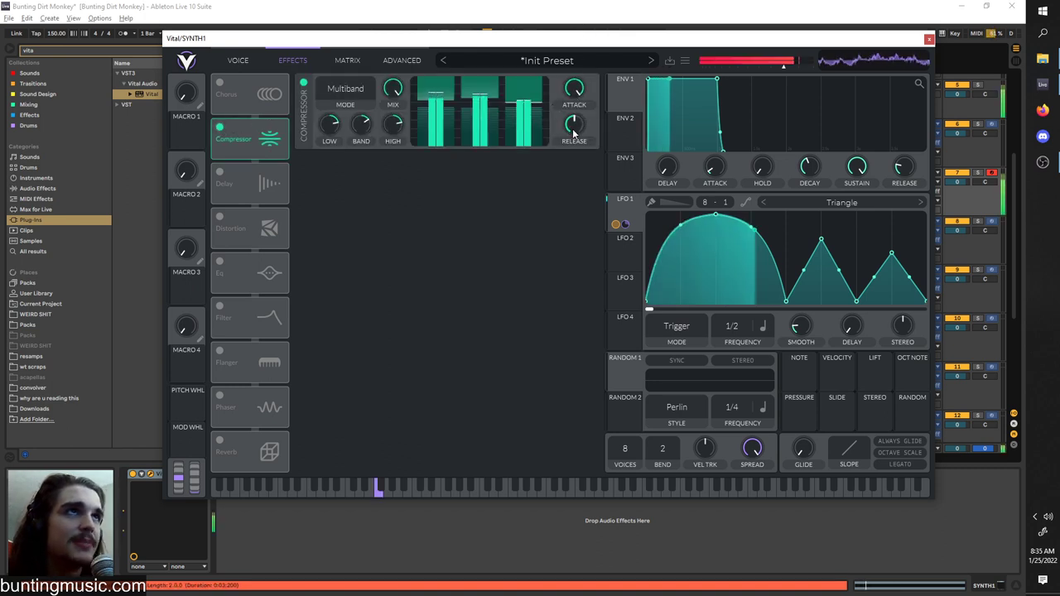
mouse_move(573, 124)
left_mouse_down()
mouse_move(578, 65)
mouse_move(577, 130)
mouse_move(576, 122)
left_mouse_up()
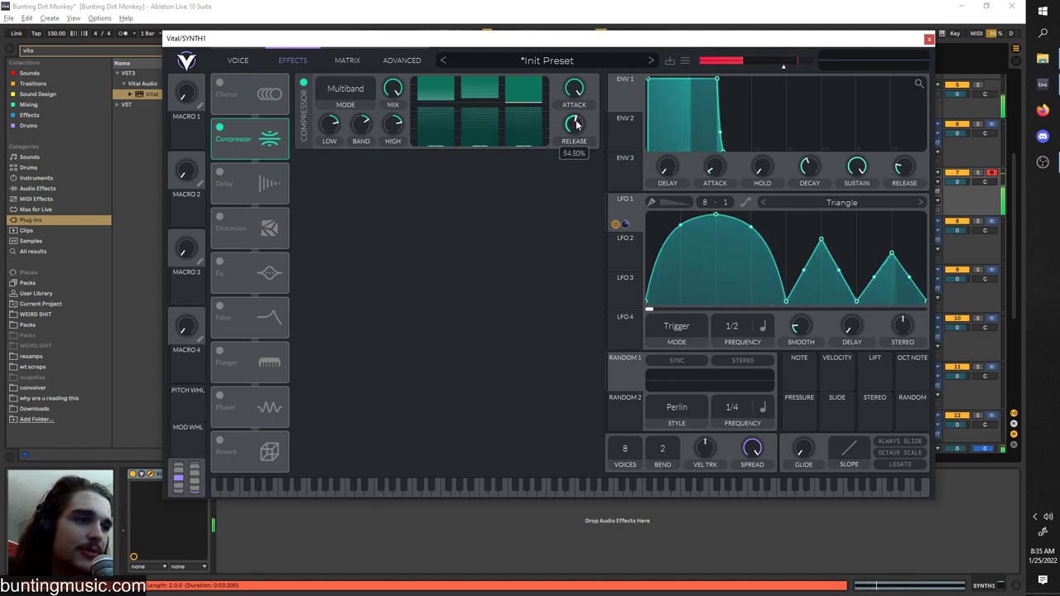
- Enable the distortion effect, place it ahead of the compressor and raise its drive
left_click(220, 217)
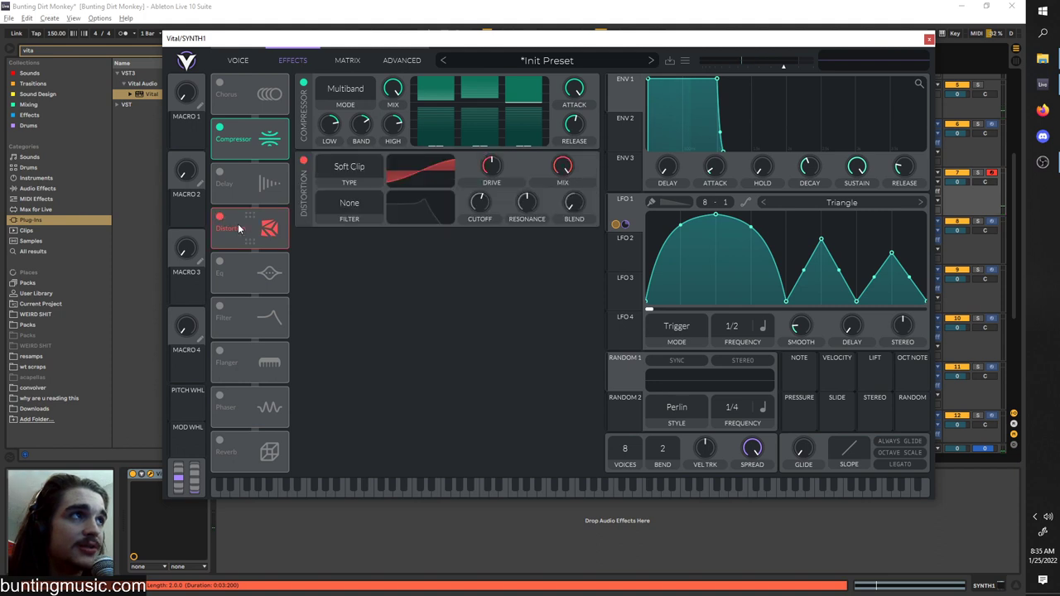
left_click_drag(237, 224, 245, 126)
left_click_drag(485, 93, 494, 86)
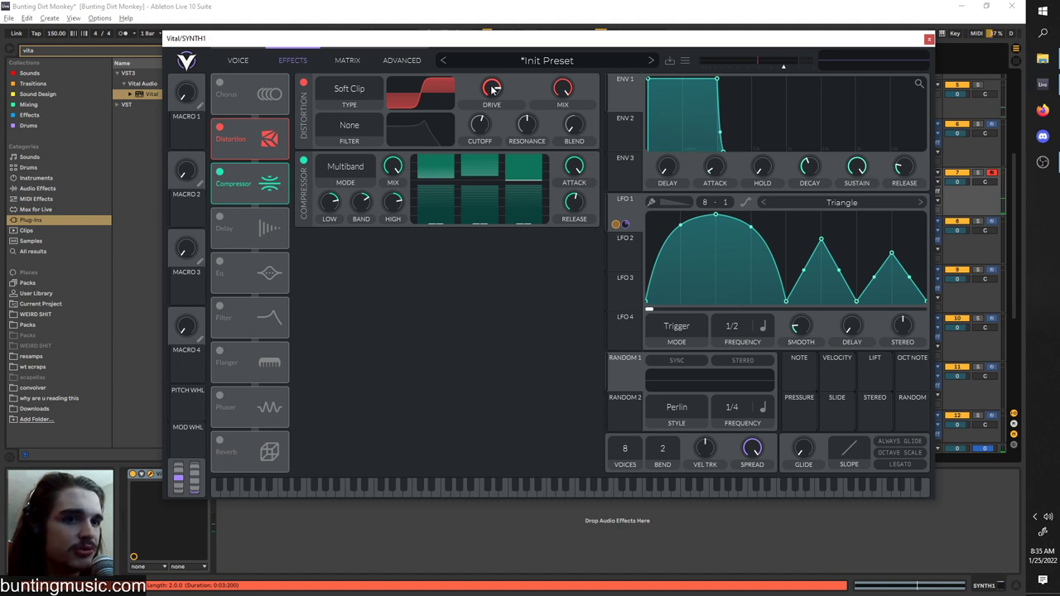
- Change the distortion type to Down Sample and set its drive to about 9 dB
left_click(355, 90)
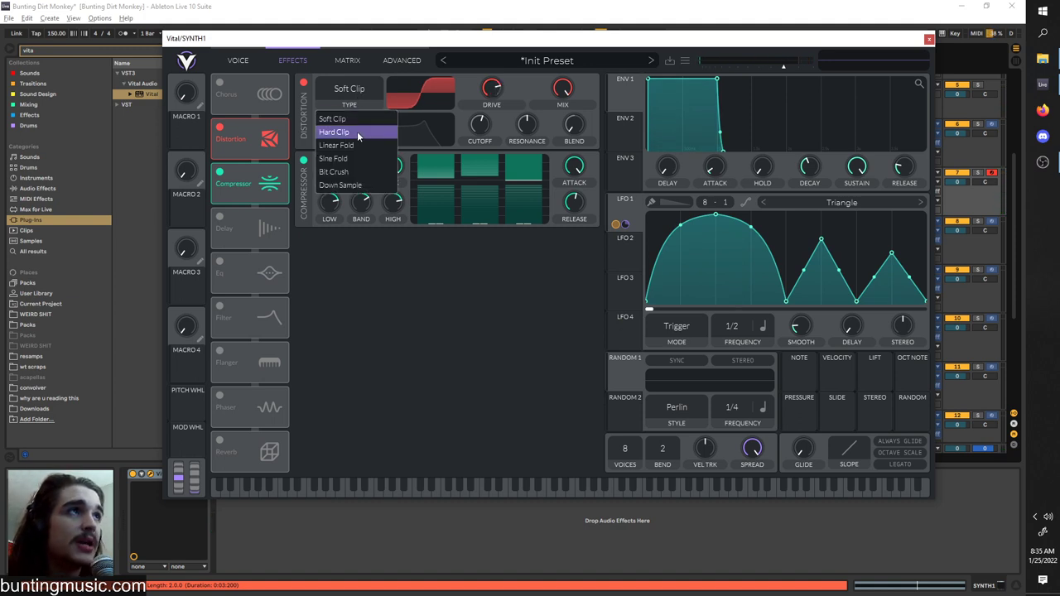
left_click(370, 186)
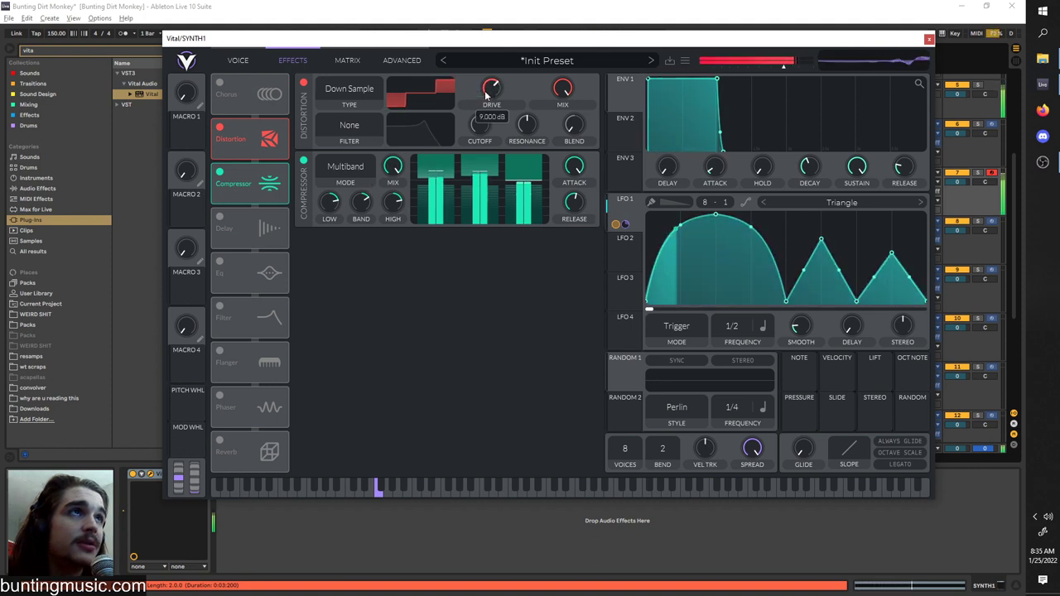
left_click_drag(486, 91, 481, 94)
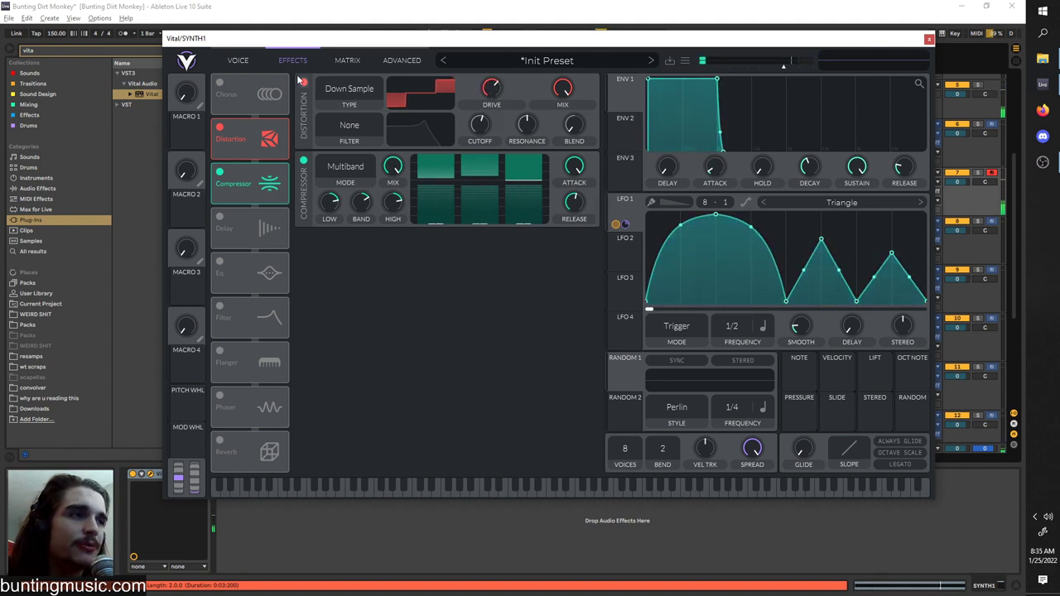
- Reduce the amount by which LFO 1 modulates Filter 1's cutoff
left_click(238, 60)
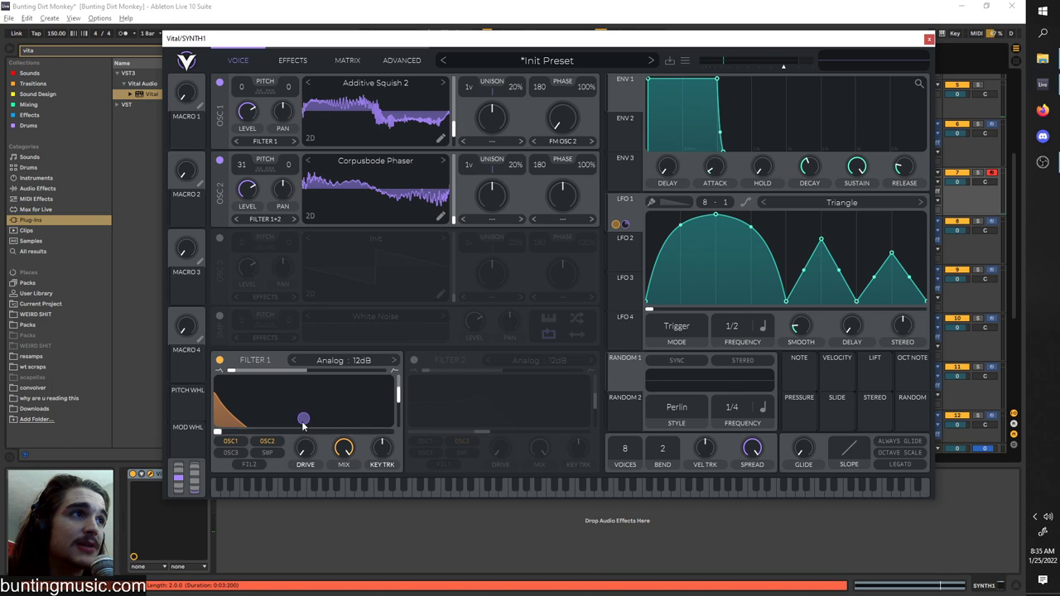
mouse_move(303, 422)
left_mouse_down()
mouse_move(301, 436)
mouse_move(301, 427)
left_mouse_up()
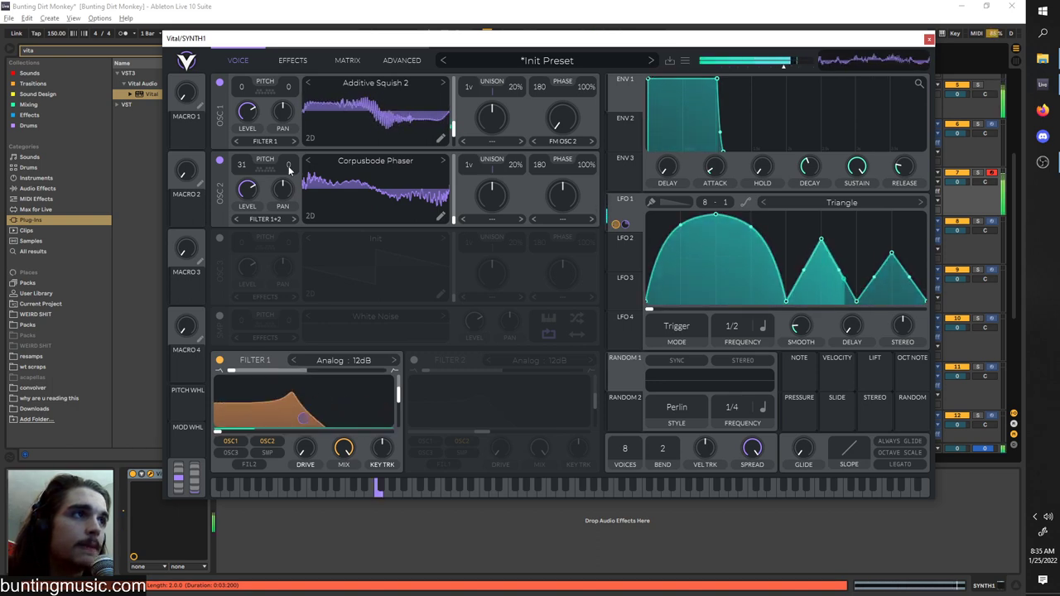
- Move the chorus effect after the compressor in the effects chain and enable it
left_click(294, 60)
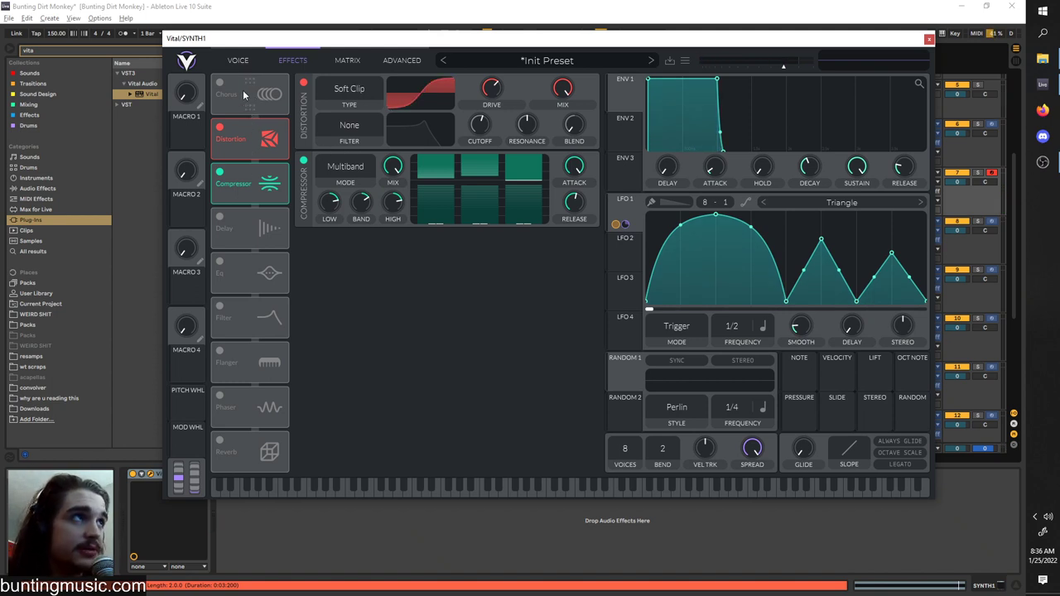
left_click_drag(243, 89, 257, 184)
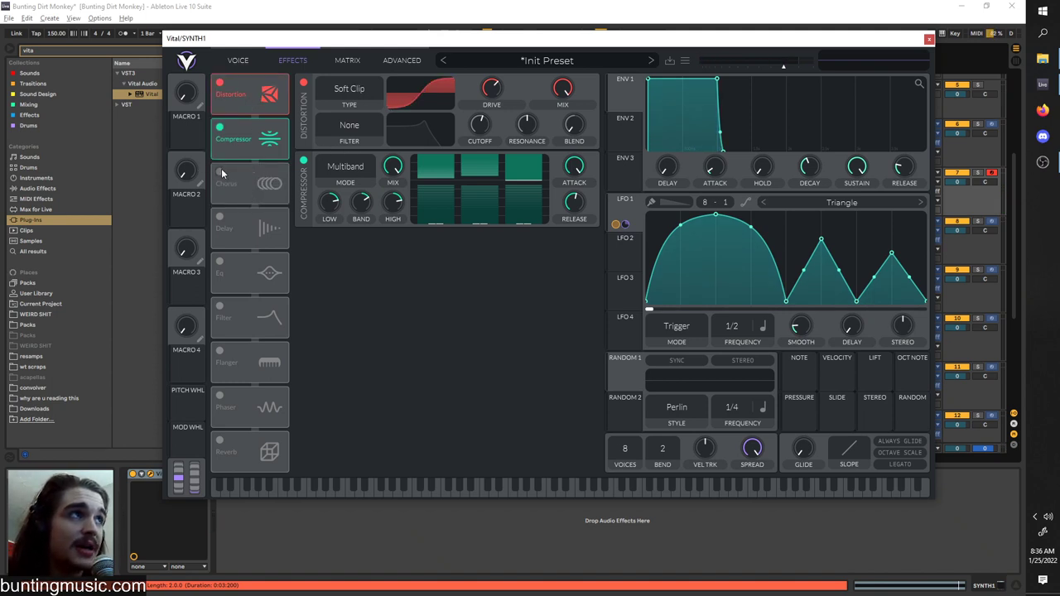
left_click(220, 172)
mouse_move(527, 247)
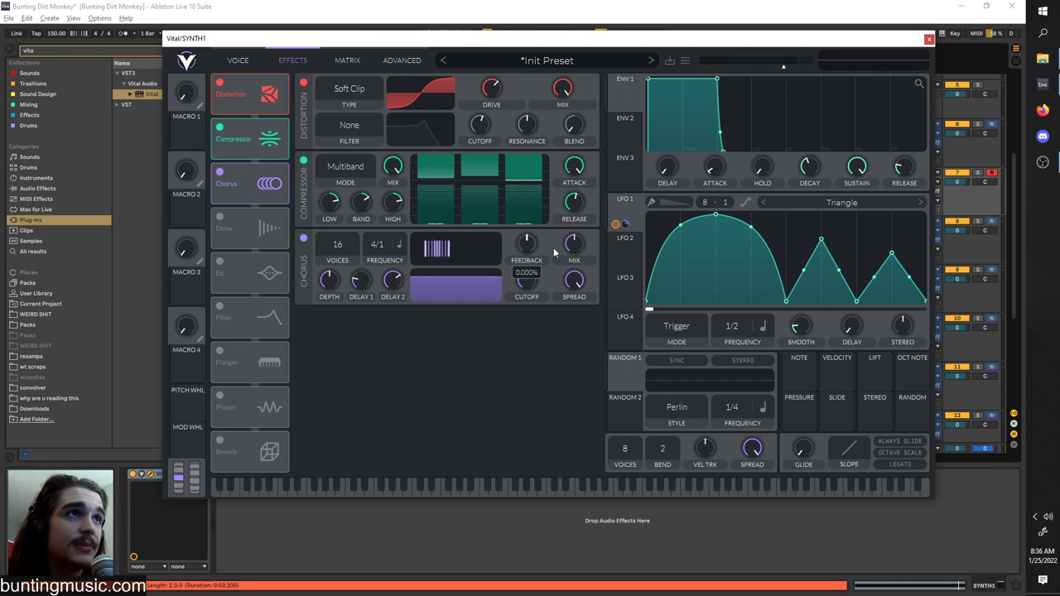
- Lower the chorus mix to about 12.5% and set oscillator 2's unison to 2 voices
left_click_drag(571, 246, 566, 278)
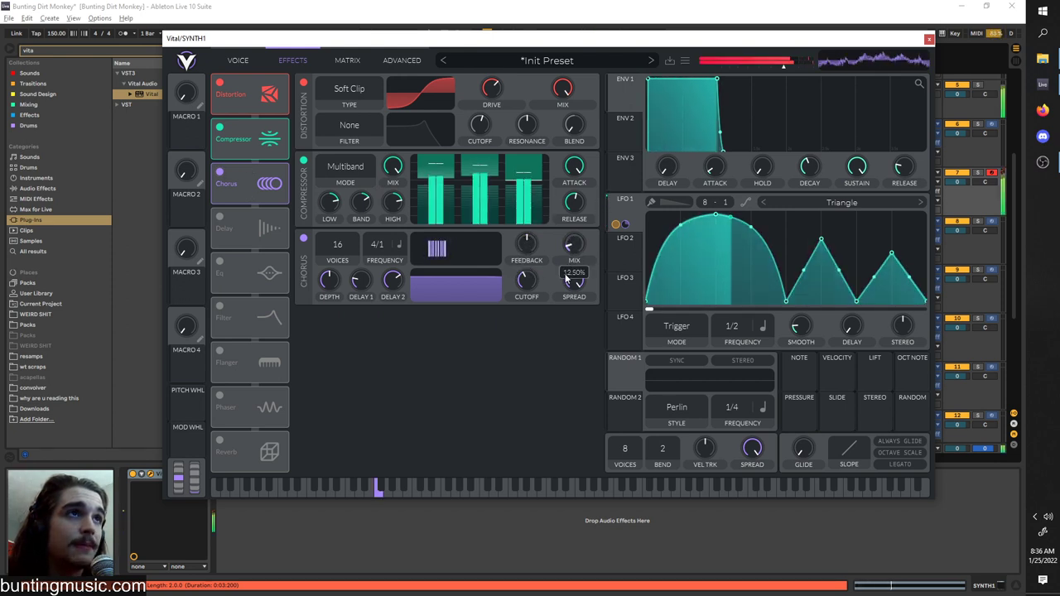
left_click(238, 61)
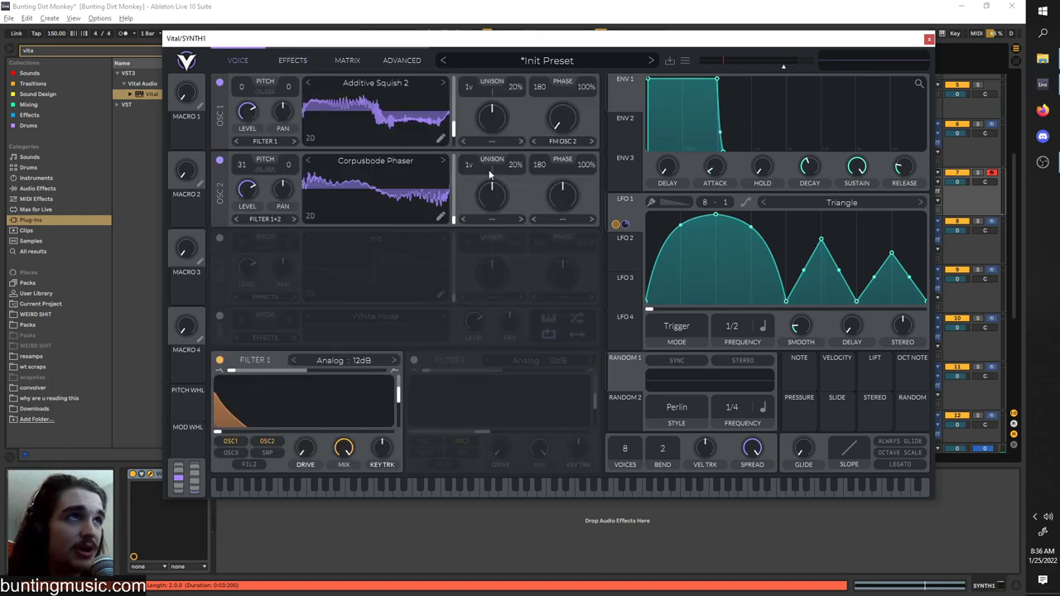
left_click_drag(478, 169, 480, 158)
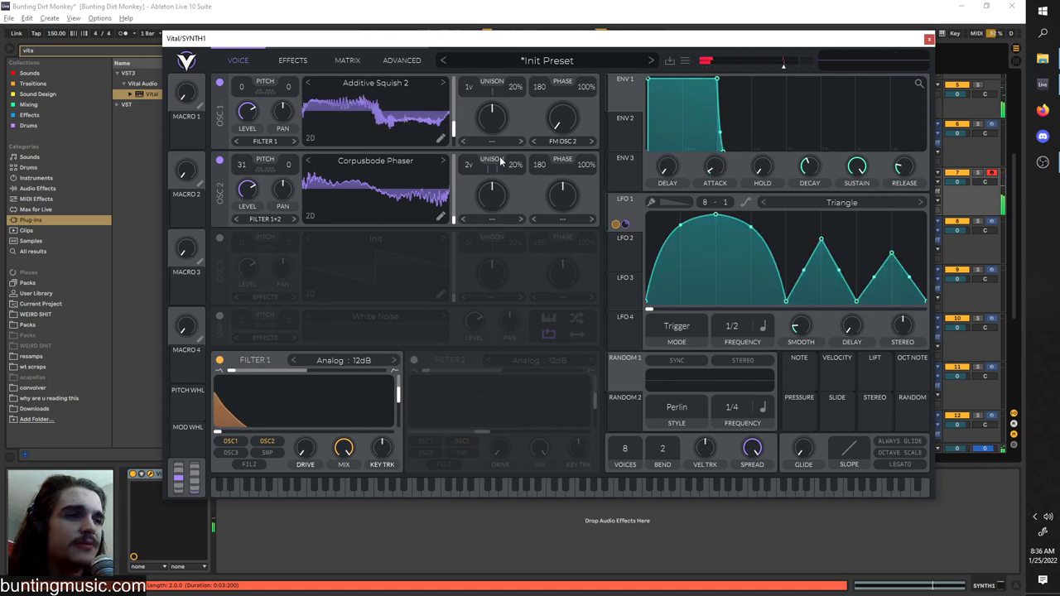
- Enable the EQ directly after the chorus, slightly boost its high band and lower that band's cutoff
left_click(294, 62)
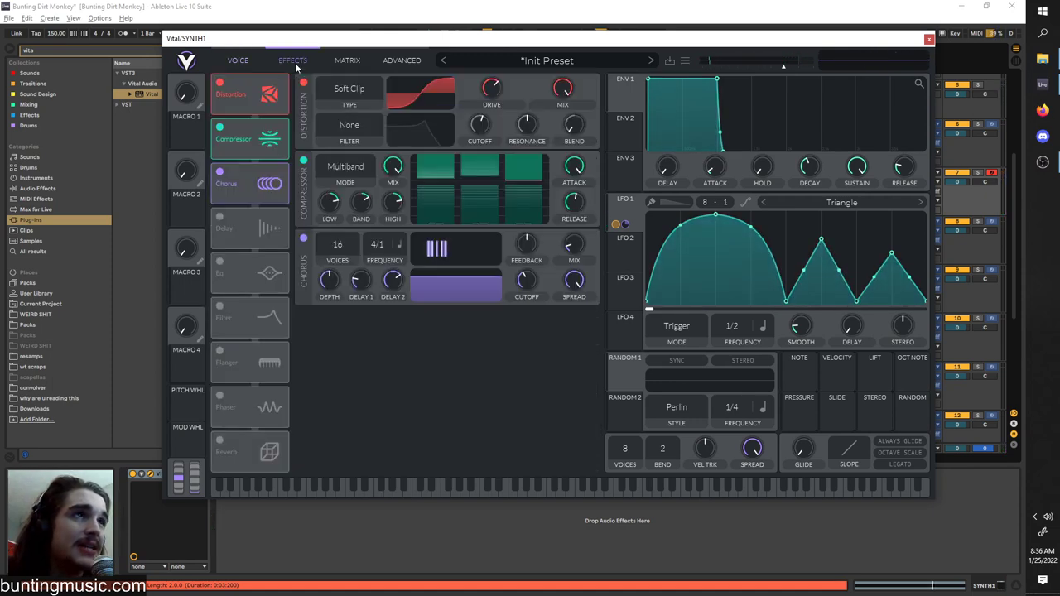
left_click(247, 270)
left_click_drag(257, 278, 262, 224)
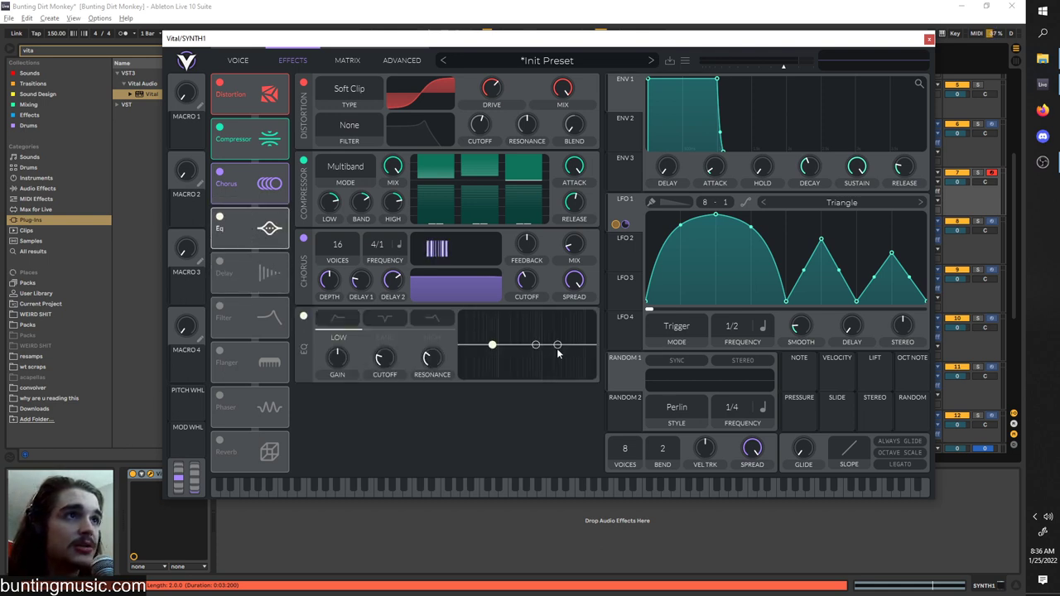
left_click_drag(558, 345, 542, 338)
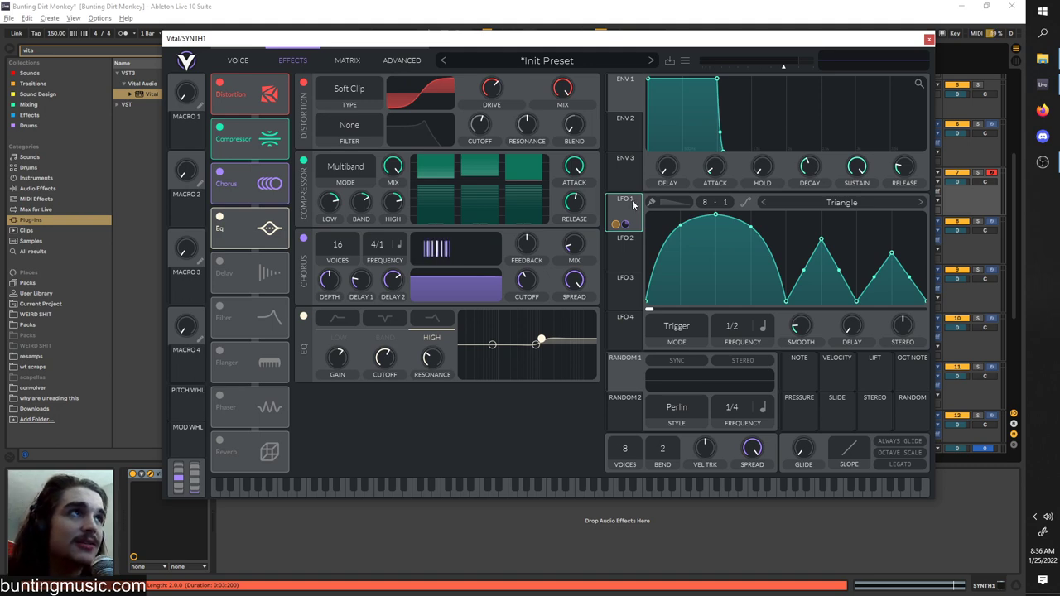
- Assign LFO 1 to the distortion's drive and mix and to the EQ's high-band gain, lowering the base mix and gain
left_click_drag(624, 224, 492, 101)
key("space")
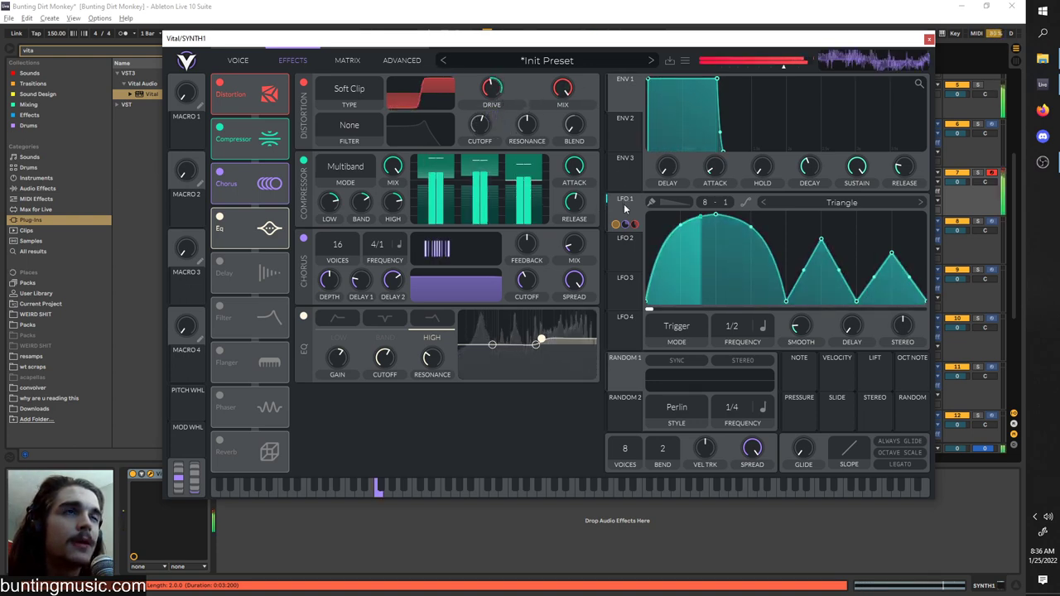
left_click_drag(625, 223, 563, 120)
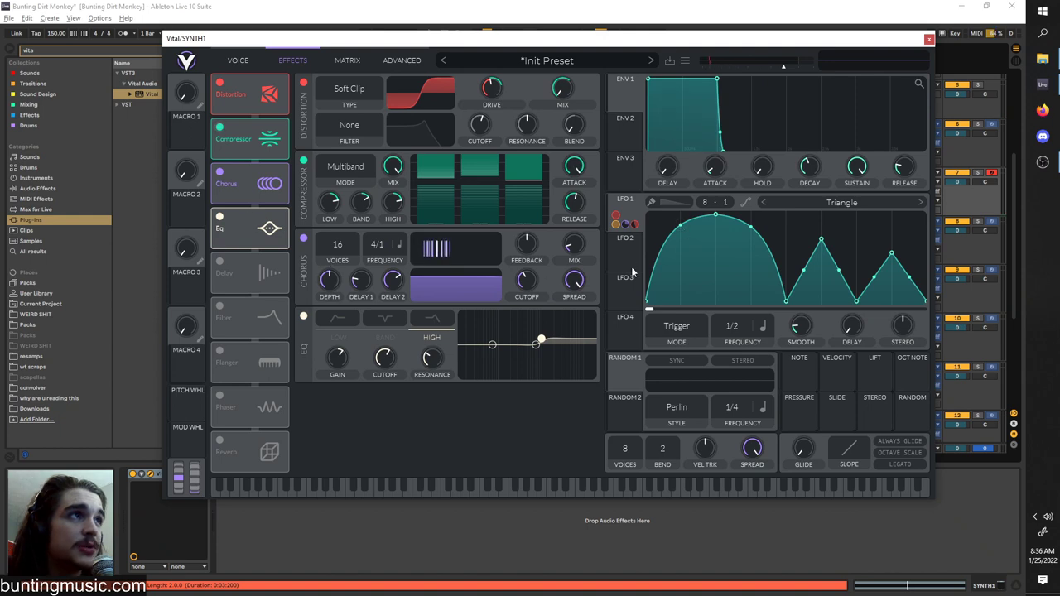
left_click_drag(625, 214, 340, 381)
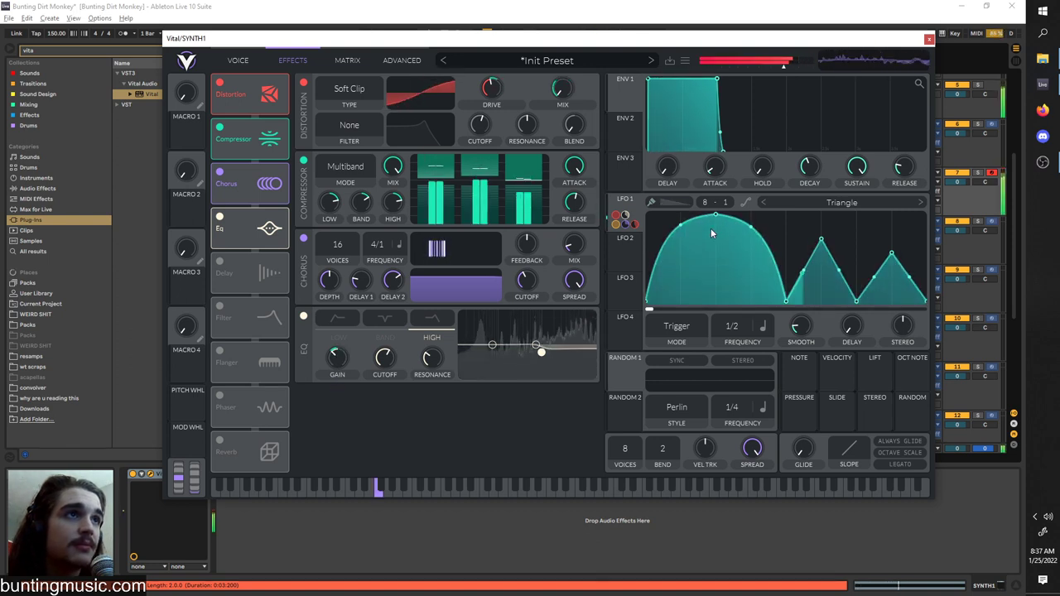
- Try out the reverb and a phaser with its frequency set to Freeze and adjusted offset and center, and disable both
left_click(219, 441)
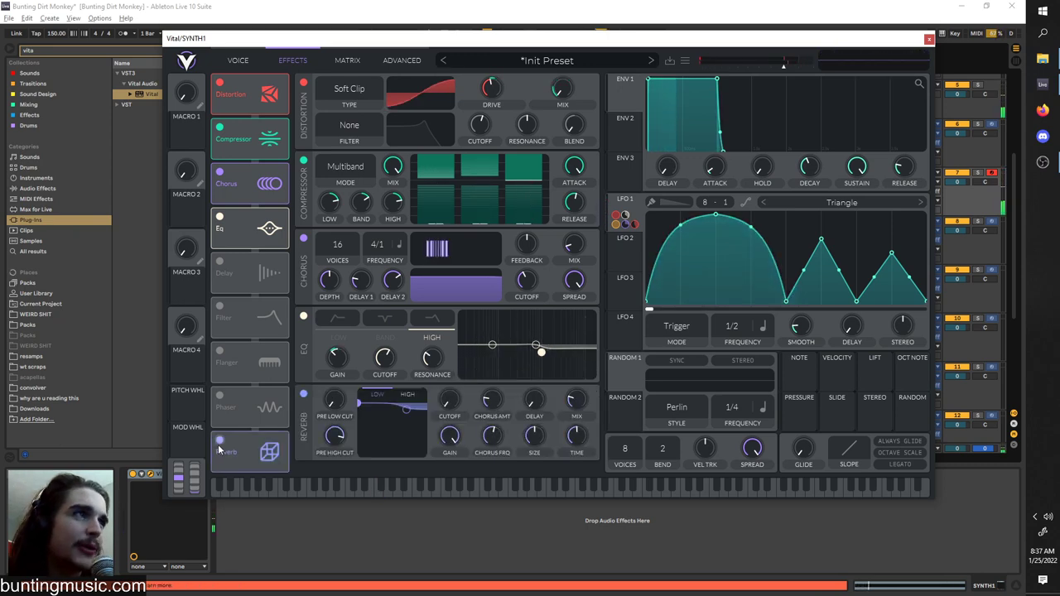
left_click(219, 441)
left_click(219, 396)
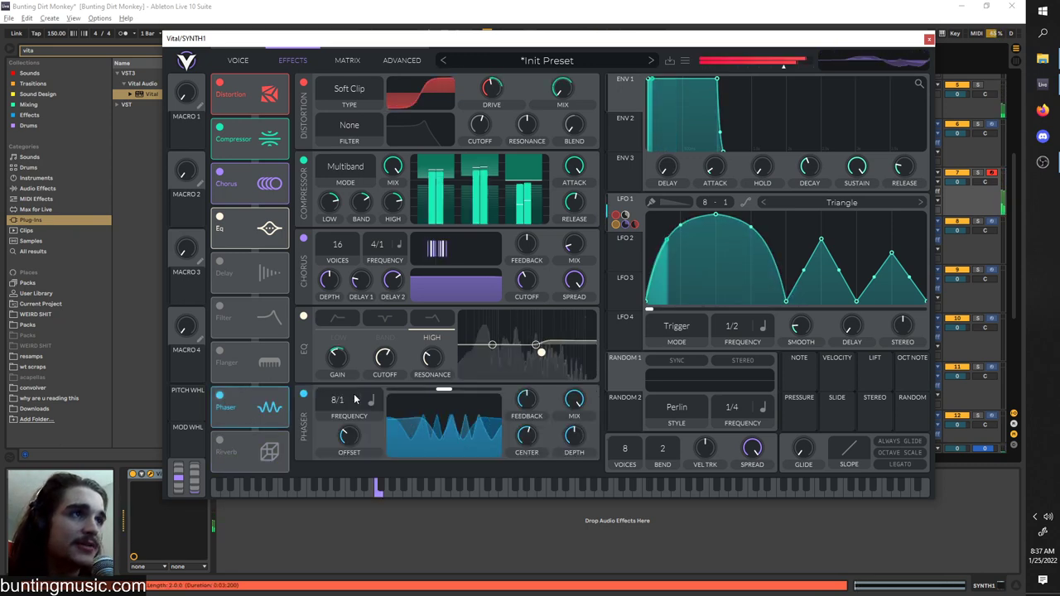
left_click_drag(343, 400, 339, 501)
left_click_drag(350, 438, 351, 482)
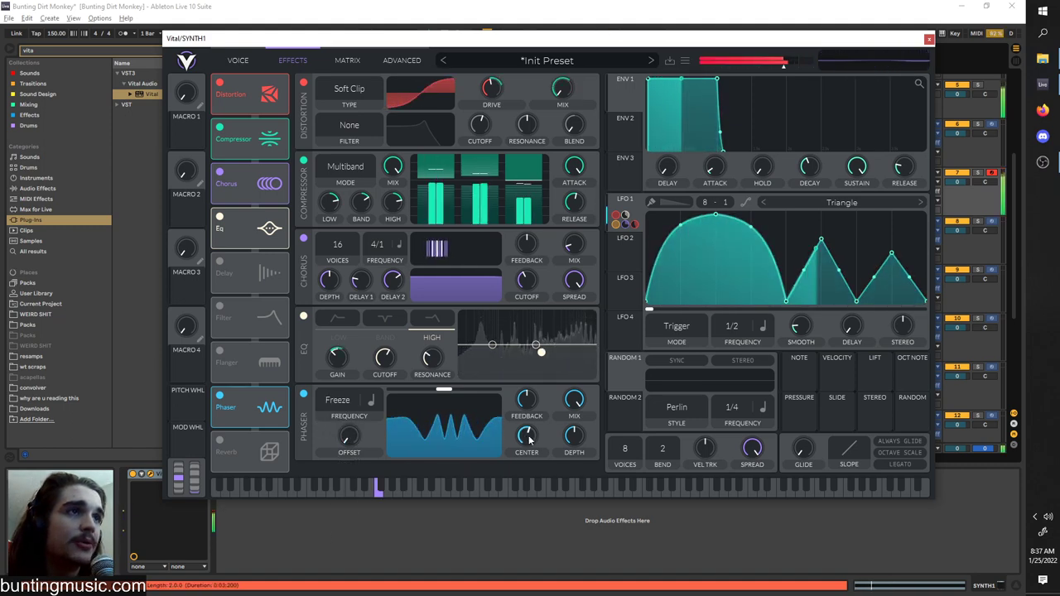
left_click_drag(529, 438, 526, 439)
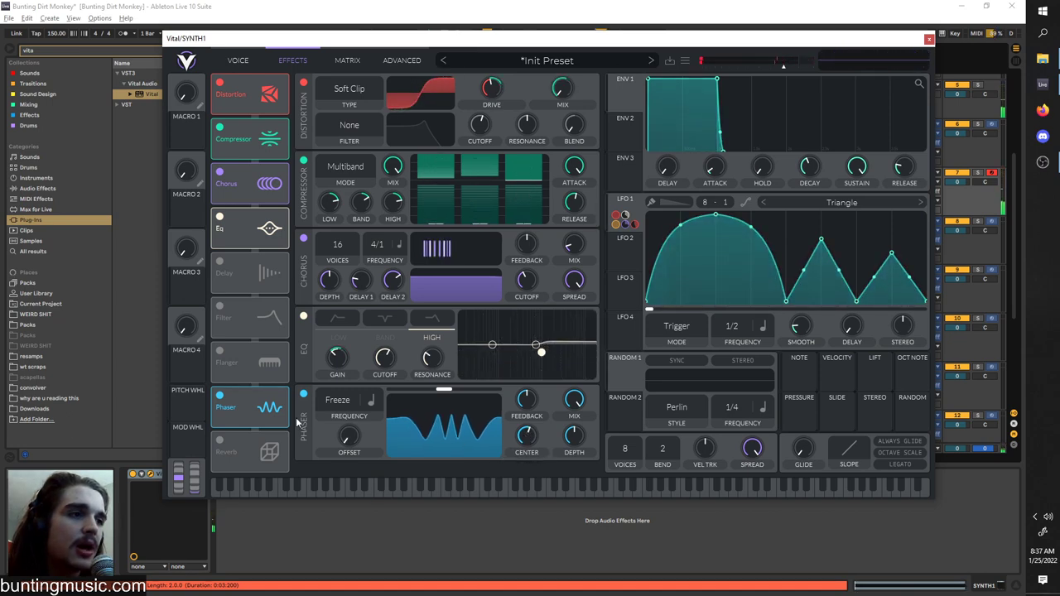
left_click(221, 396)
- Try a flanger with frequency set to Freeze, offset at about 91.2 and LFO 1 modulating its center, and disable it
left_click(220, 350)
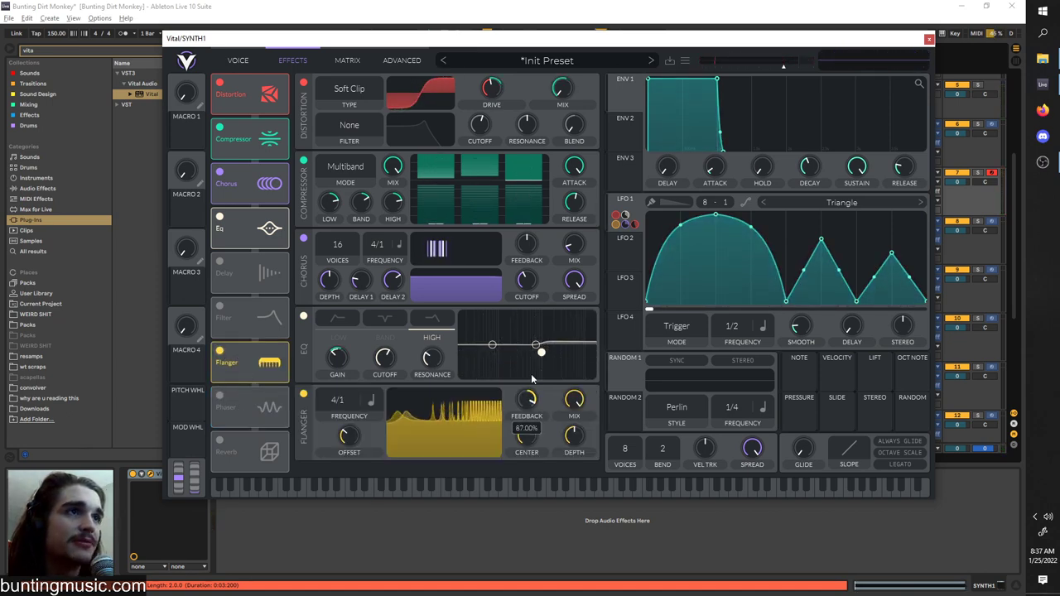
left_click_drag(335, 399, 306, 560)
left_click_drag(349, 436, 342, 475)
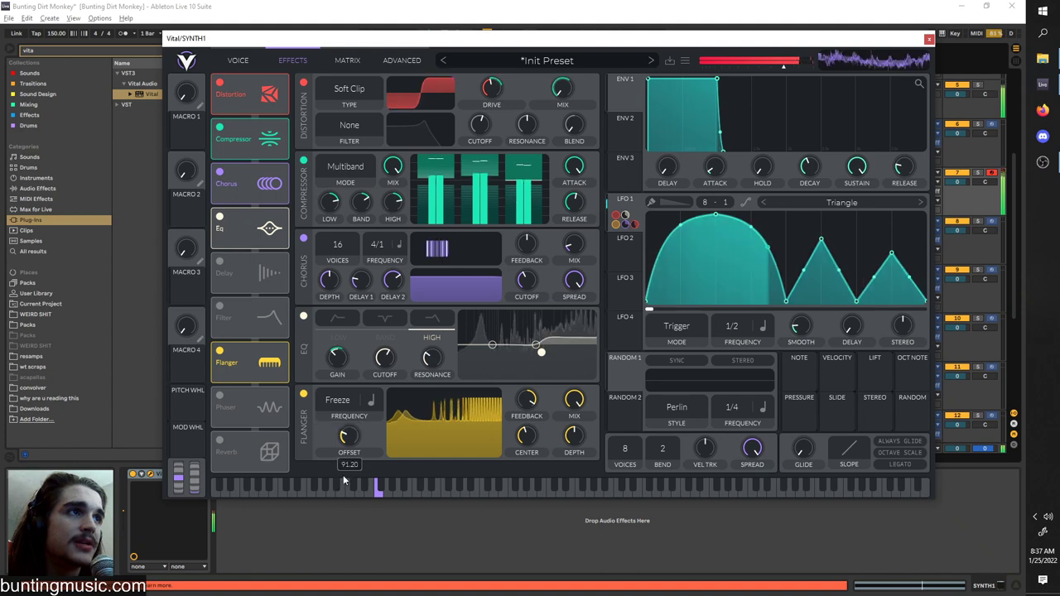
left_click_drag(621, 205, 523, 464)
left_click(219, 350)
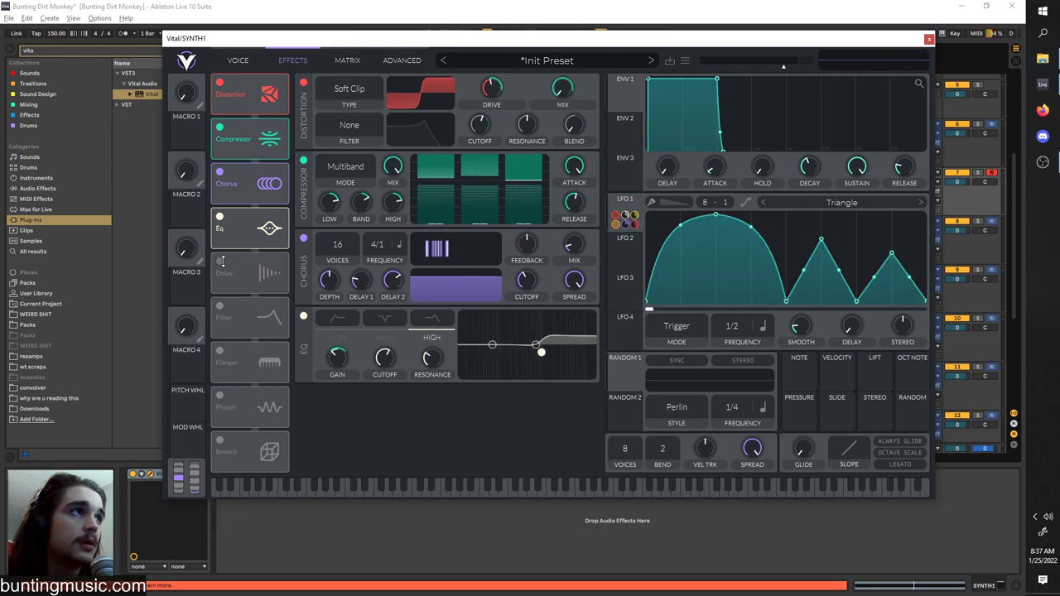
- Try a delay timed in seconds at 0.023 secs with about 54% feedback and a reduced mix, and disable it
left_click(220, 262)
left_click(397, 399)
left_click(410, 422)
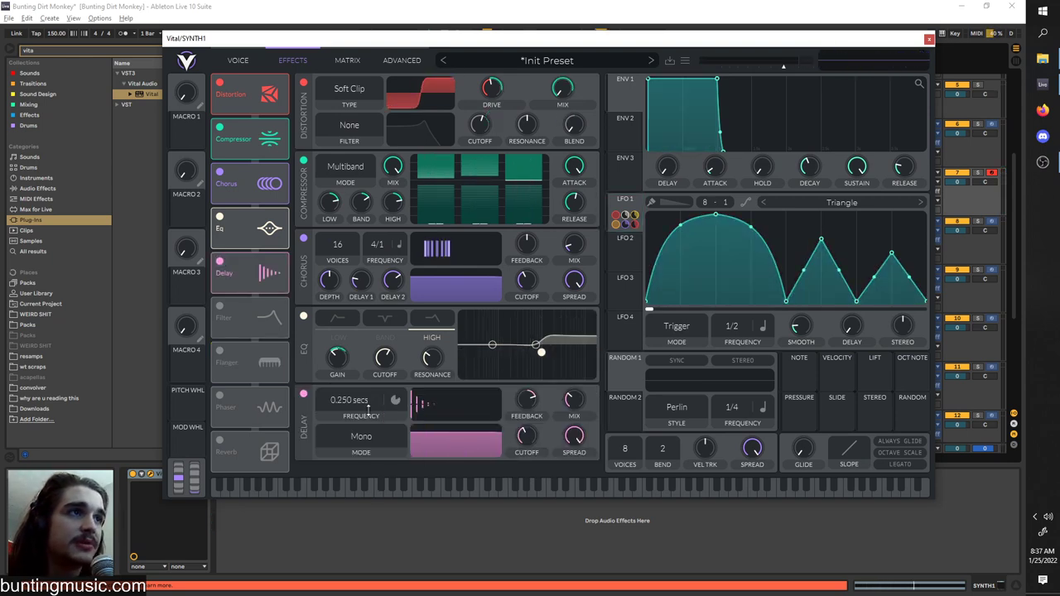
left_click_drag(359, 390, 359, 372)
left_click_drag(528, 402, 530, 391)
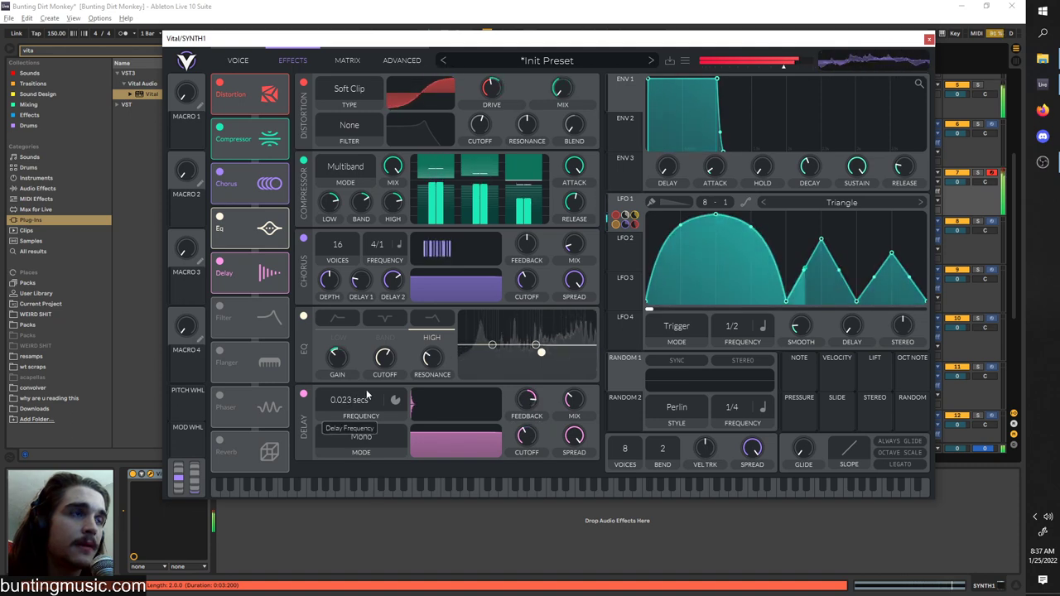
mouse_move(573, 400)
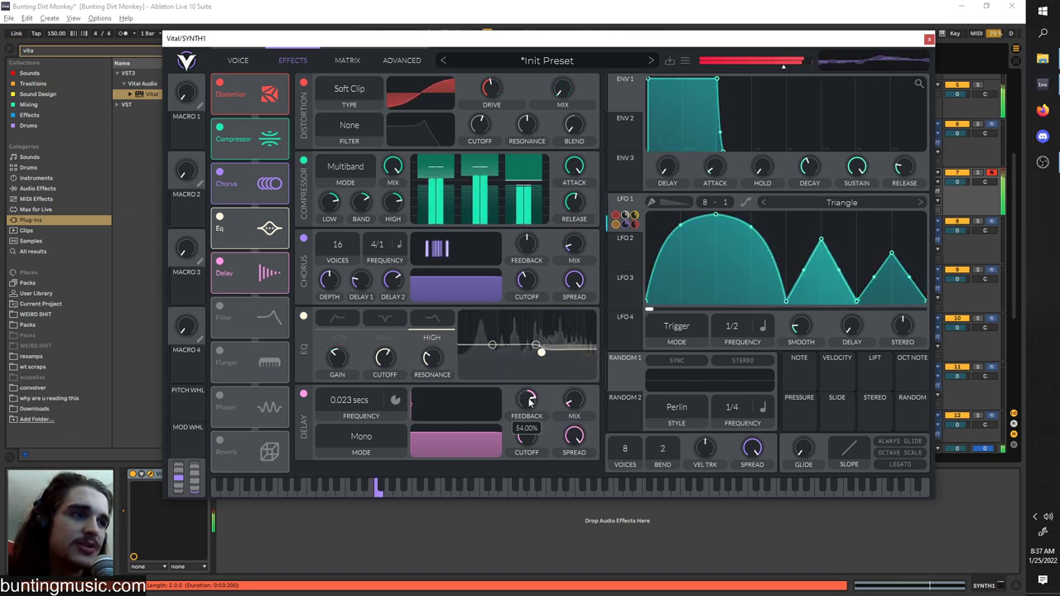
left_click(221, 262)
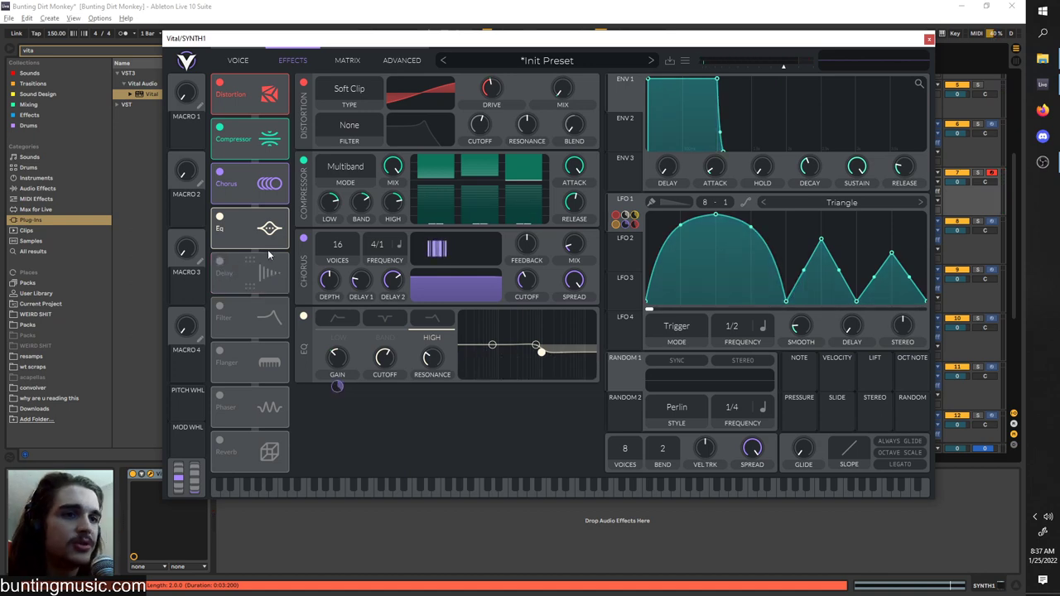
- Review the voice and effects settings, move the synth window aside and enable Always Glide
left_click(240, 61)
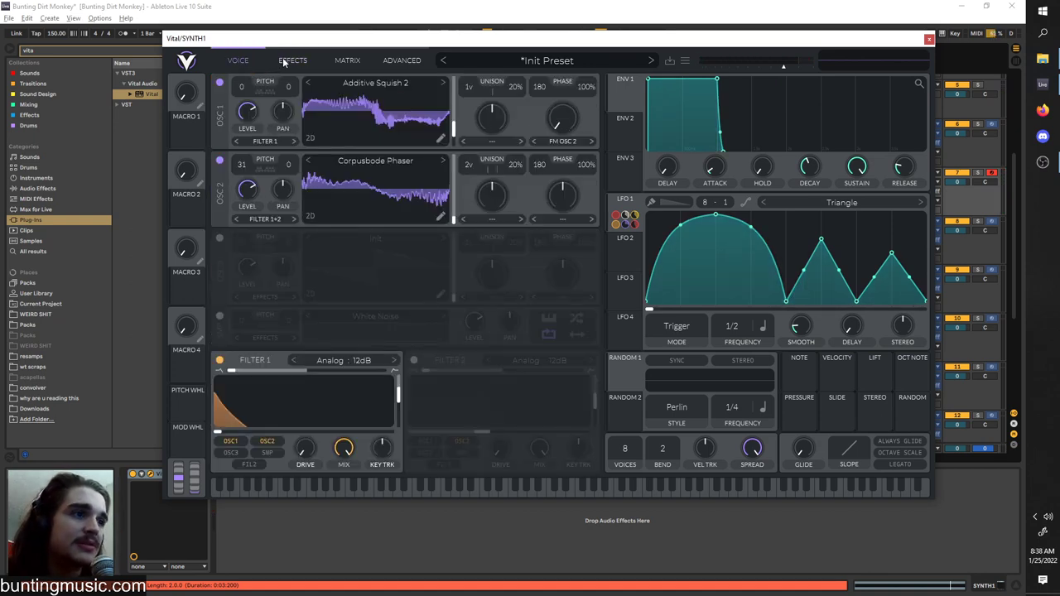
left_click(283, 58)
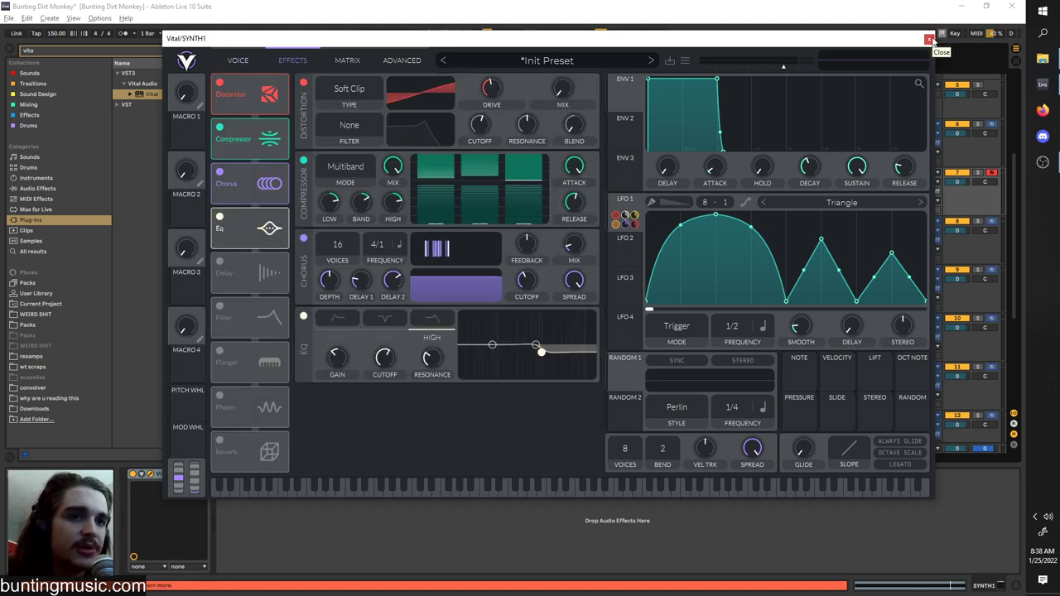
left_click_drag(657, 36, 560, 50)
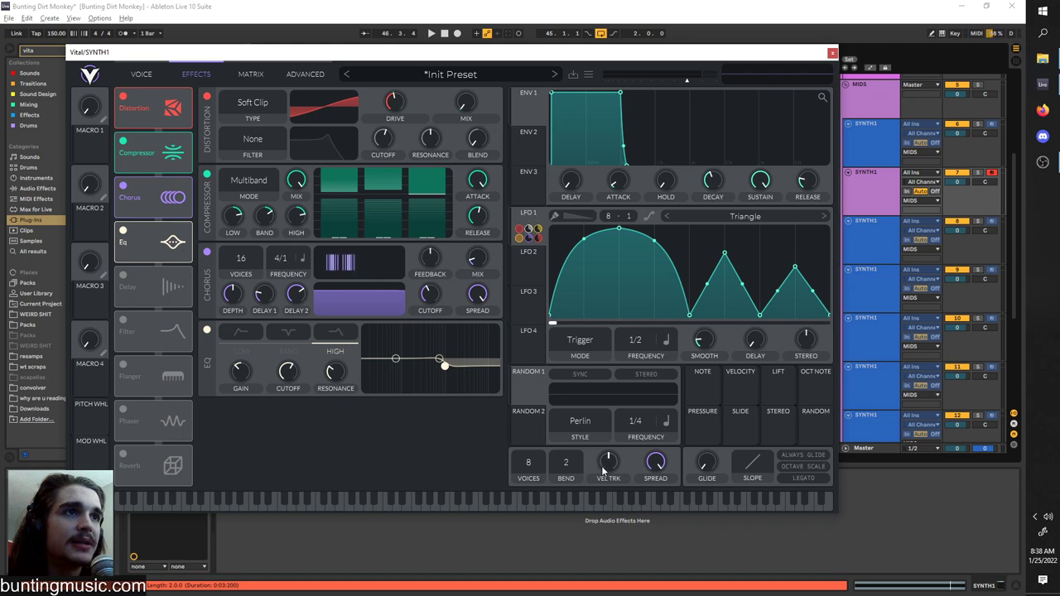
left_click(800, 461)
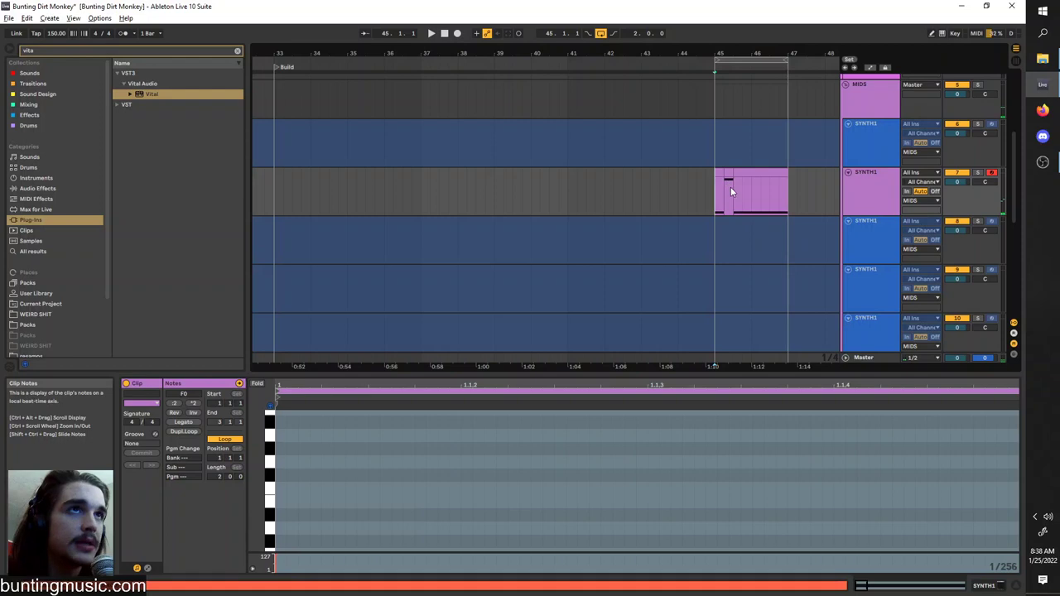
- Play the MIDI clip at bar 45 on SYNTH1 track 7 to hear the finished patch
scroll(728, 190, "up", 5)
key("space")
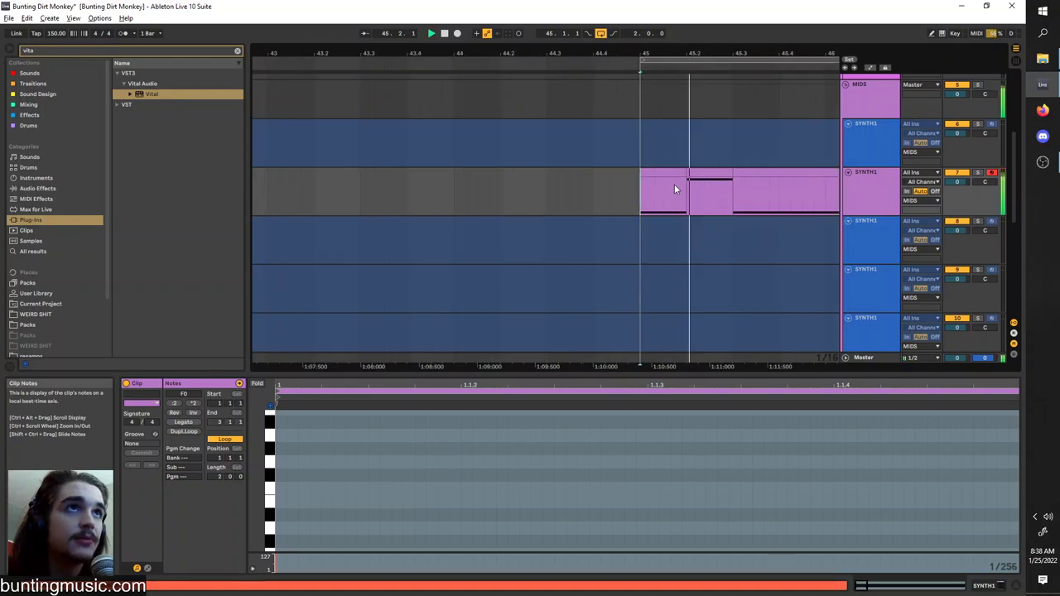
key("space")
key("space")
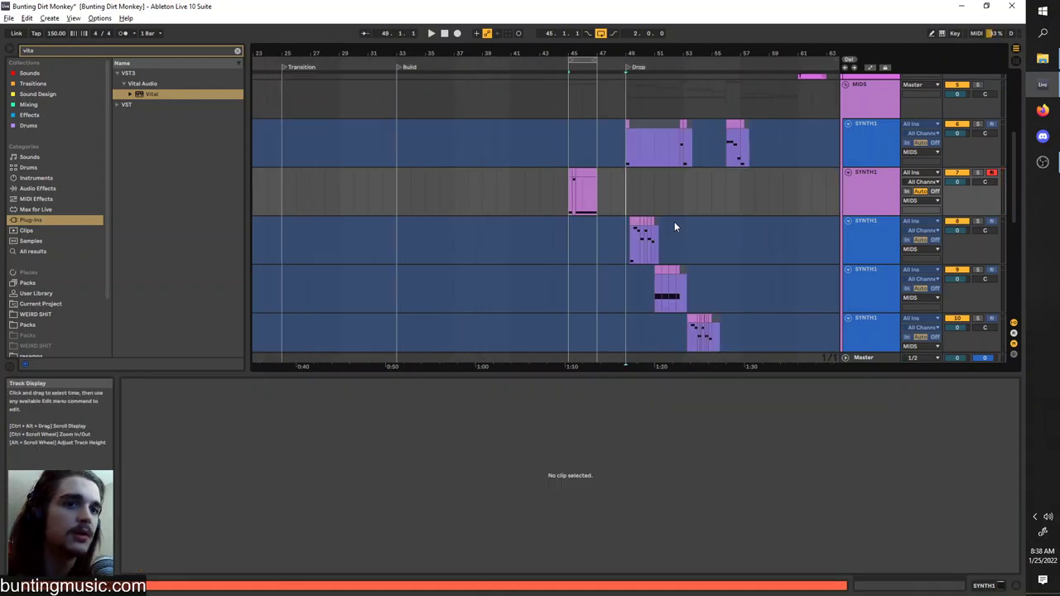
- Move the arrangement loop to the drop at bar 49 and extend it to 10 bars
scroll(660, 217, "right", 1)
left_click_drag(514, 60, 572, 77)
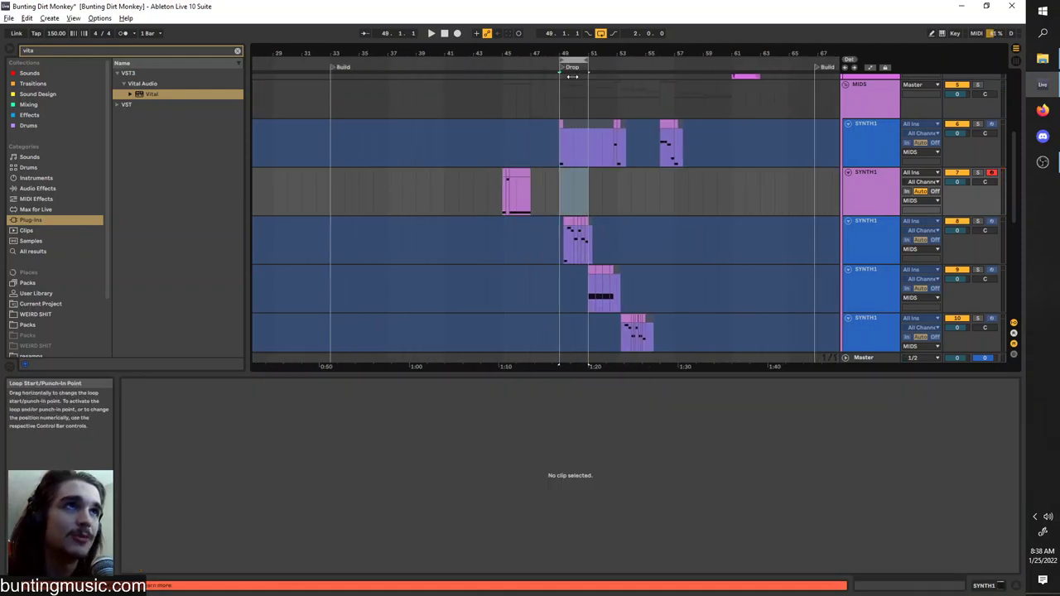
scroll(571, 116, "up", 4)
left_click_drag(636, 181, 614, 170)
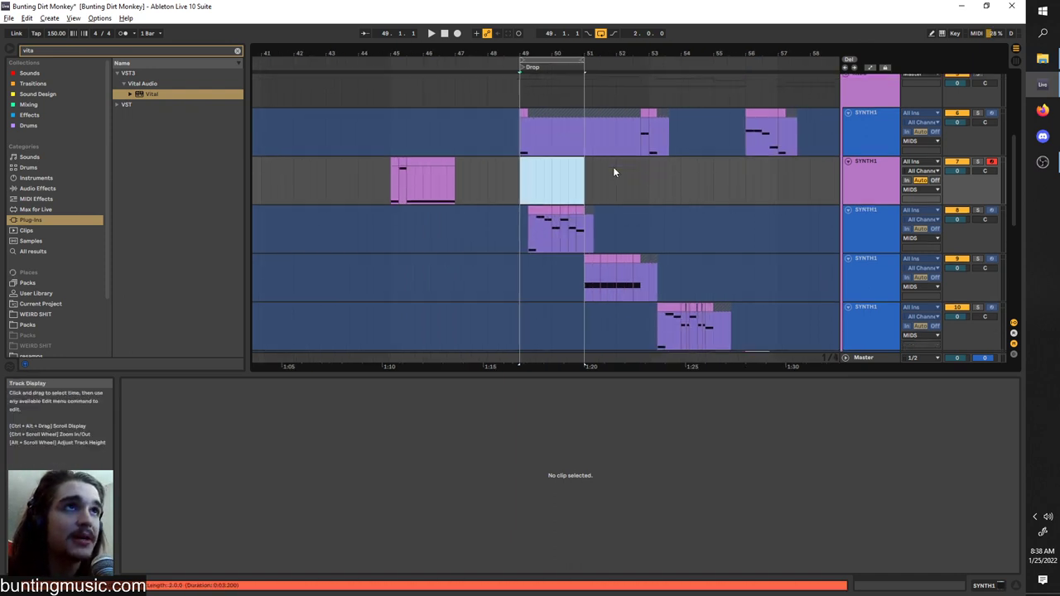
key("space")
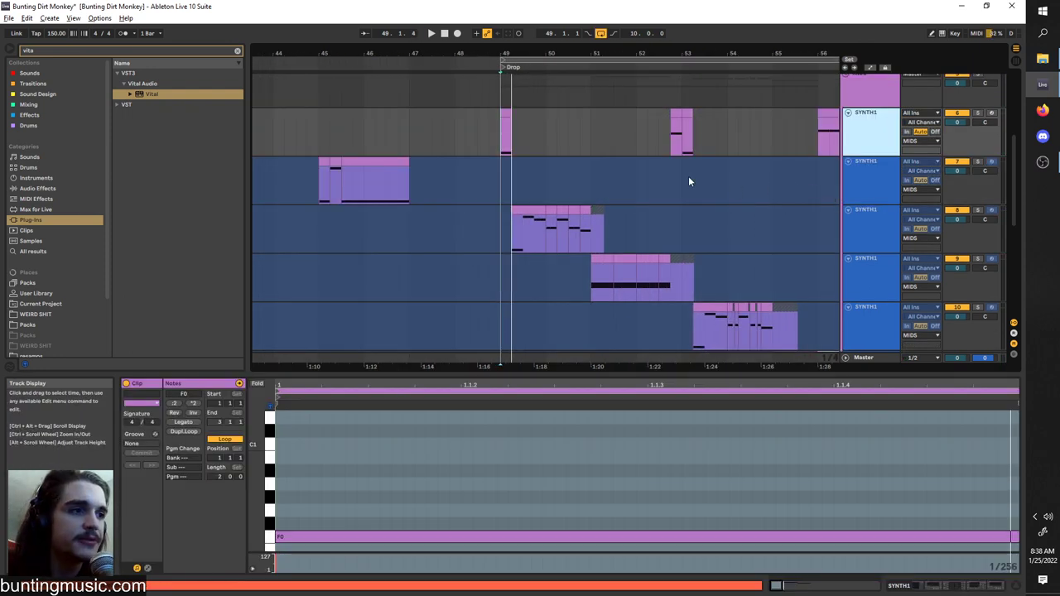
- Open the Vital patch on SYNTH1 track 6 and play its clip at the start of the drop
left_click(483, 133)
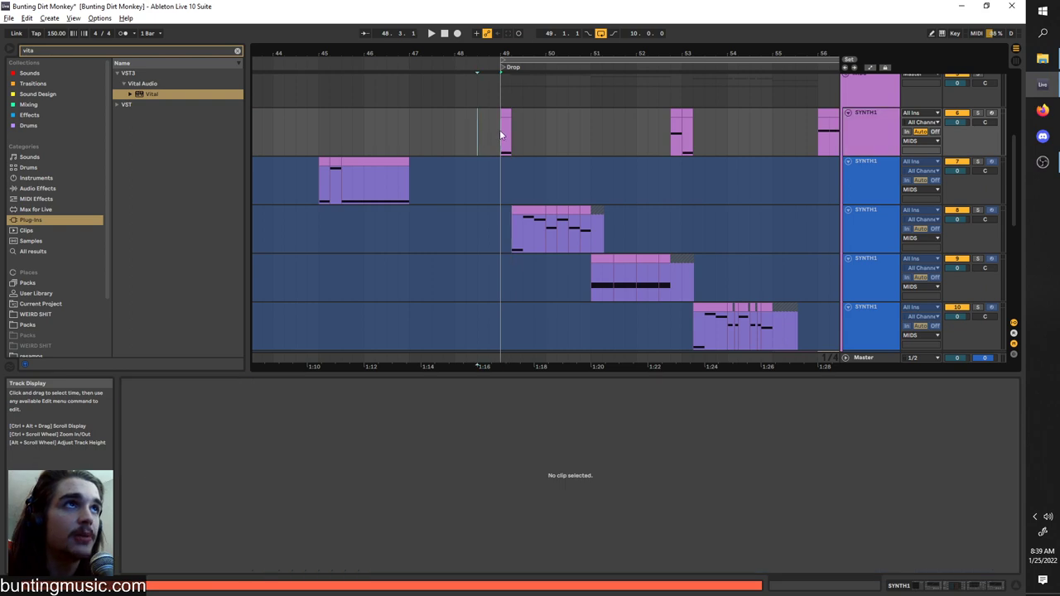
left_click(500, 130)
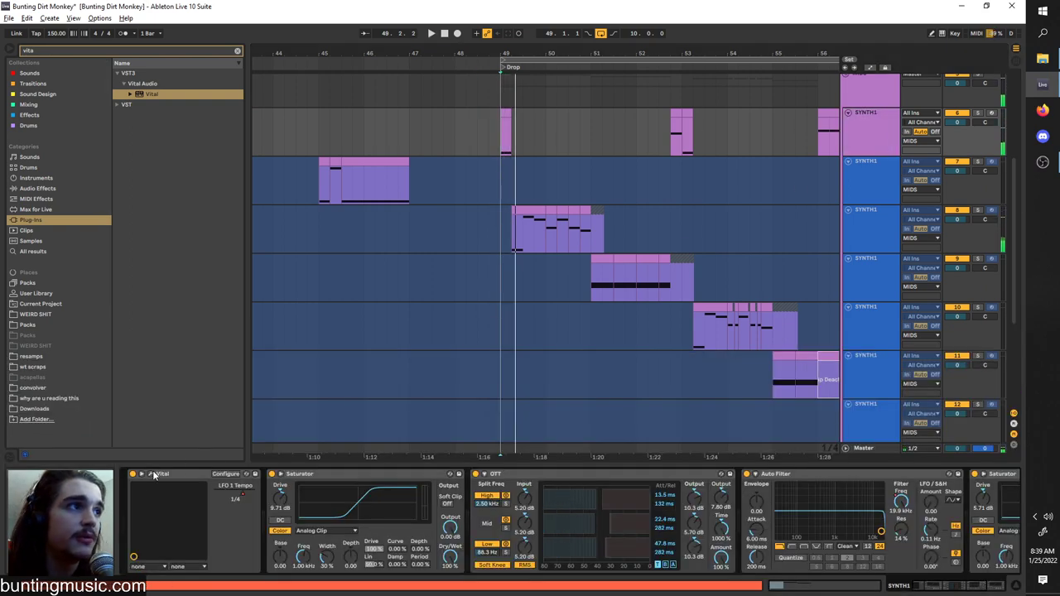
left_click(153, 474)
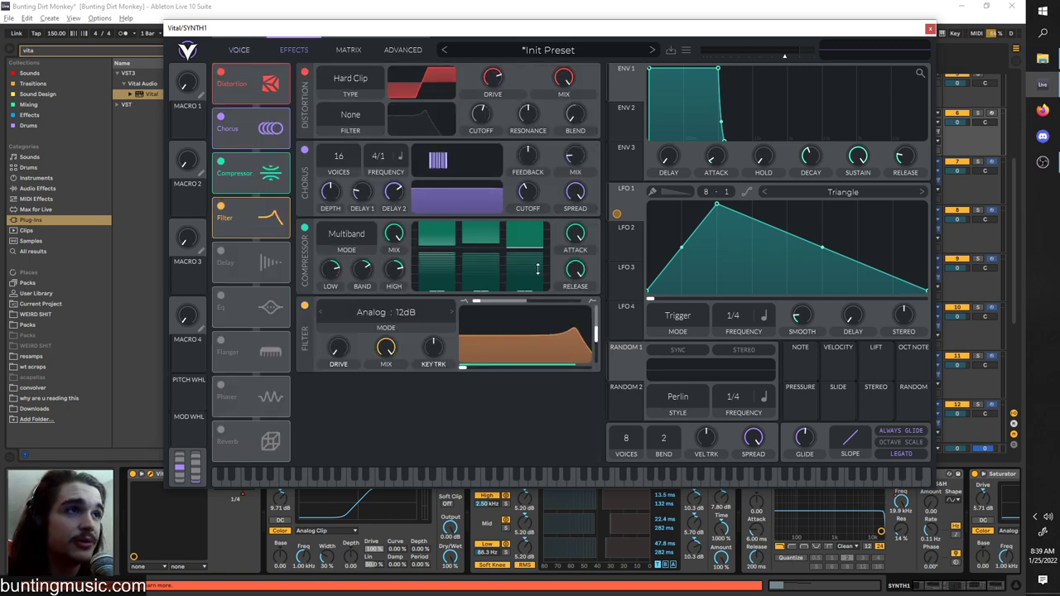
mouse_move(717, 207)
left_mouse_down()
mouse_move(802, 203)
mouse_move(718, 190)
left_mouse_up()
key("space")
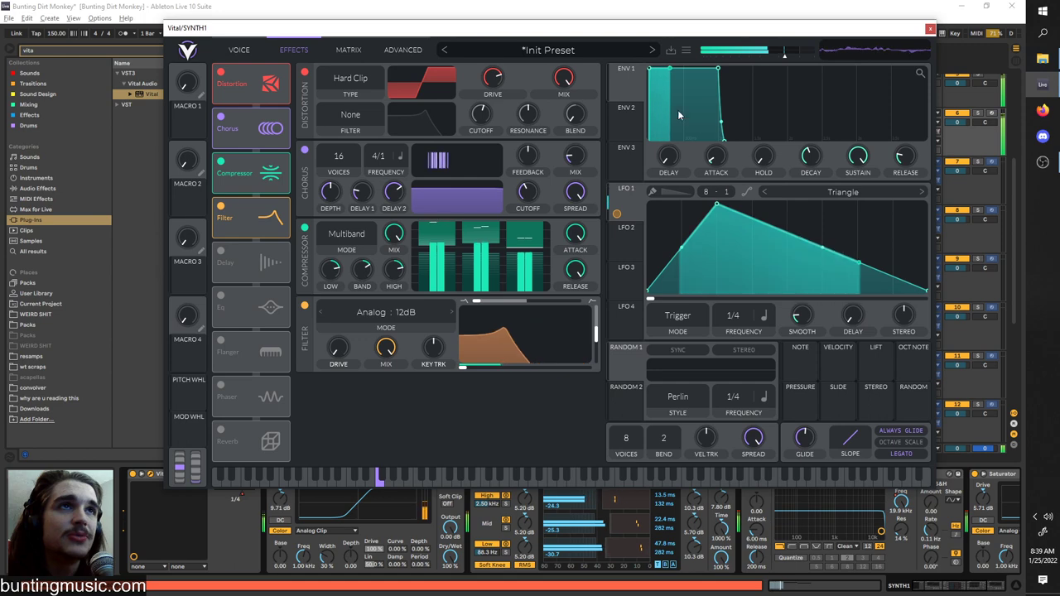
- Open the Vital patch on SYNTH1 track 8 and play the drop to hear its bass
left_click(961, 221)
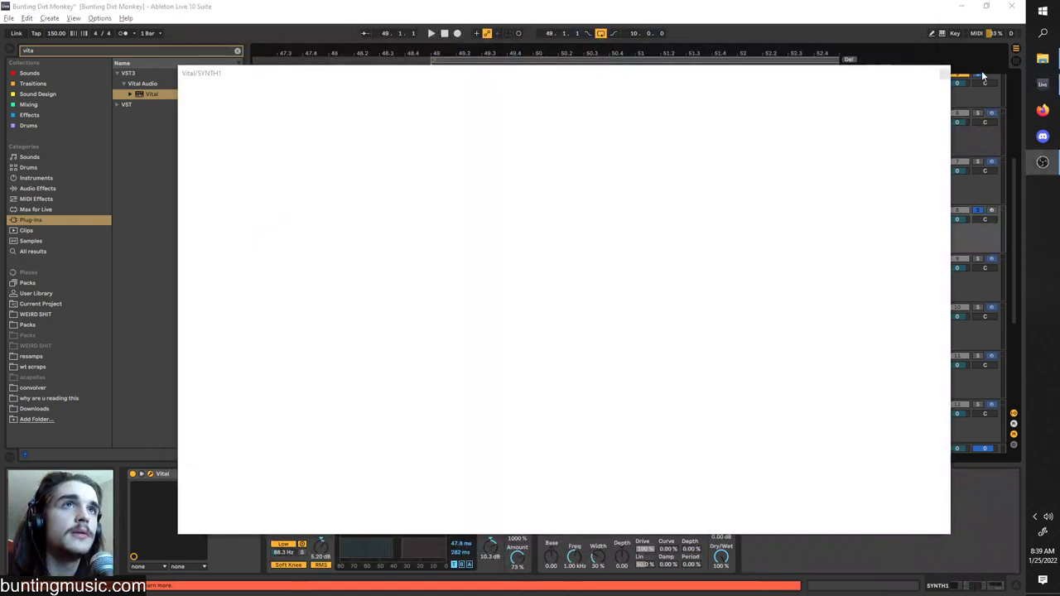
key("space")
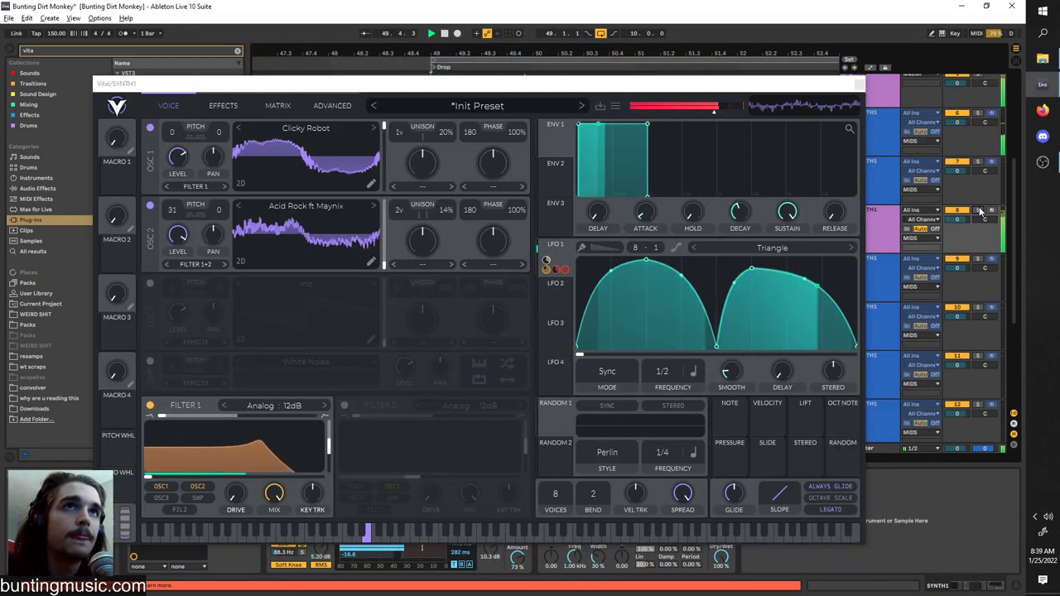
- Solo SYNTH1 track 8, review its Vital voice and effects settings while playing the bass, and close the plugin window
left_click(979, 211)
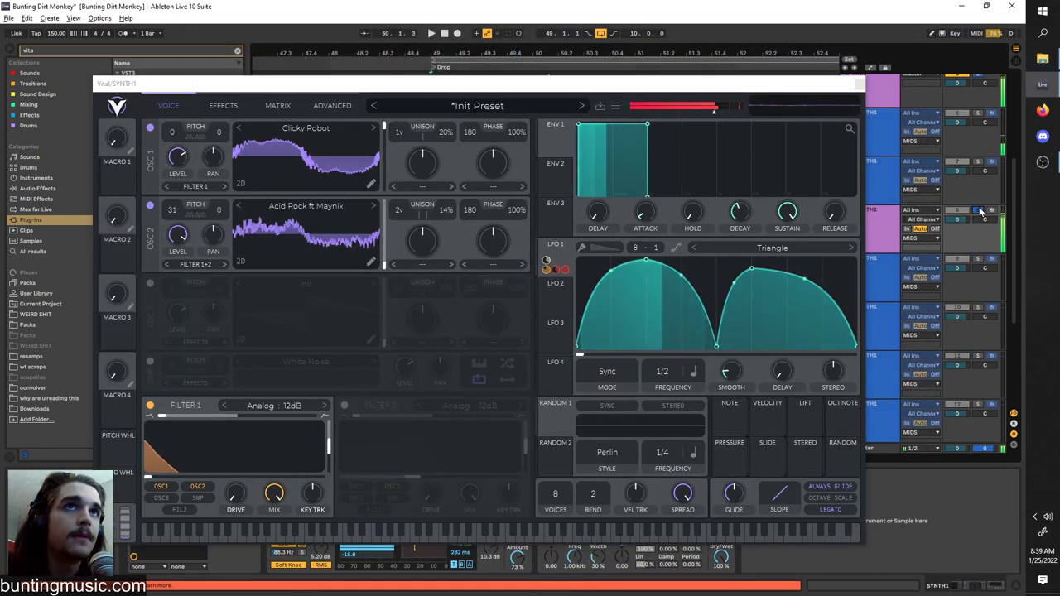
left_click_drag(387, 89, 441, 73)
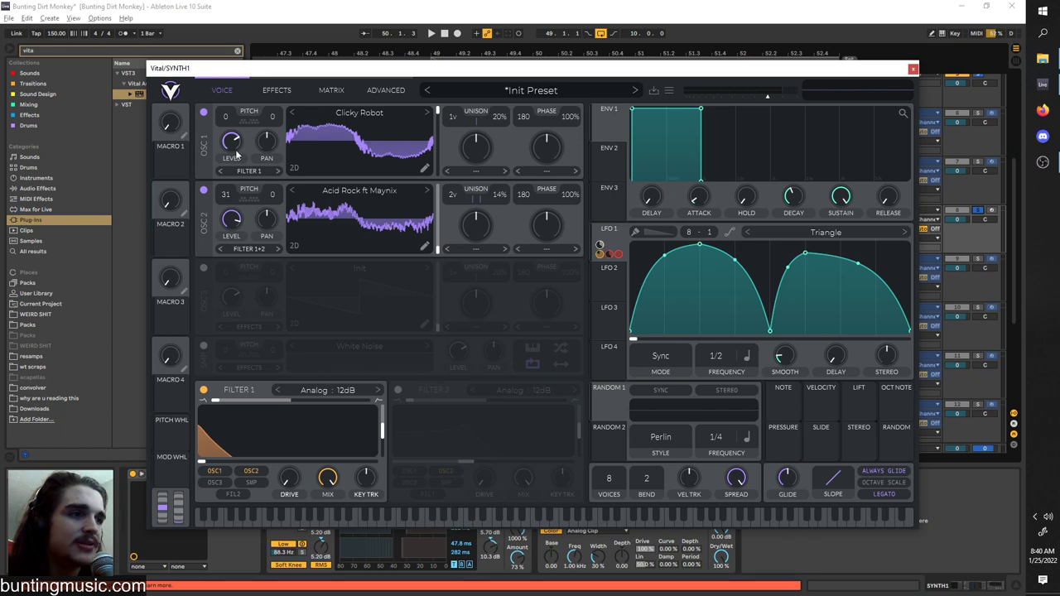
left_click(262, 91)
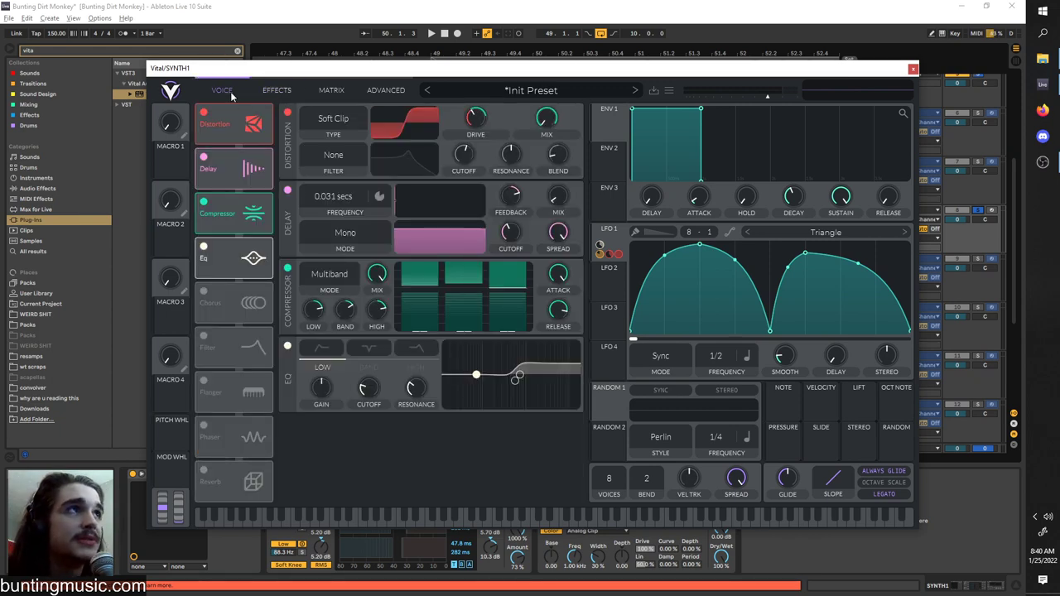
left_click(228, 91)
left_click(284, 89)
left_click_drag(312, 74, 311, 64)
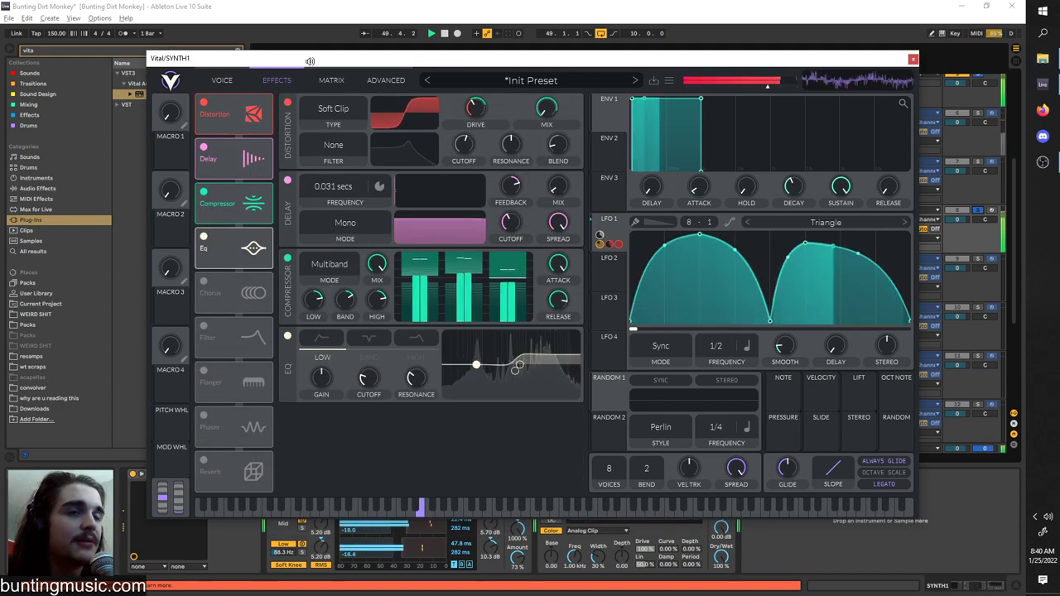
key("space")
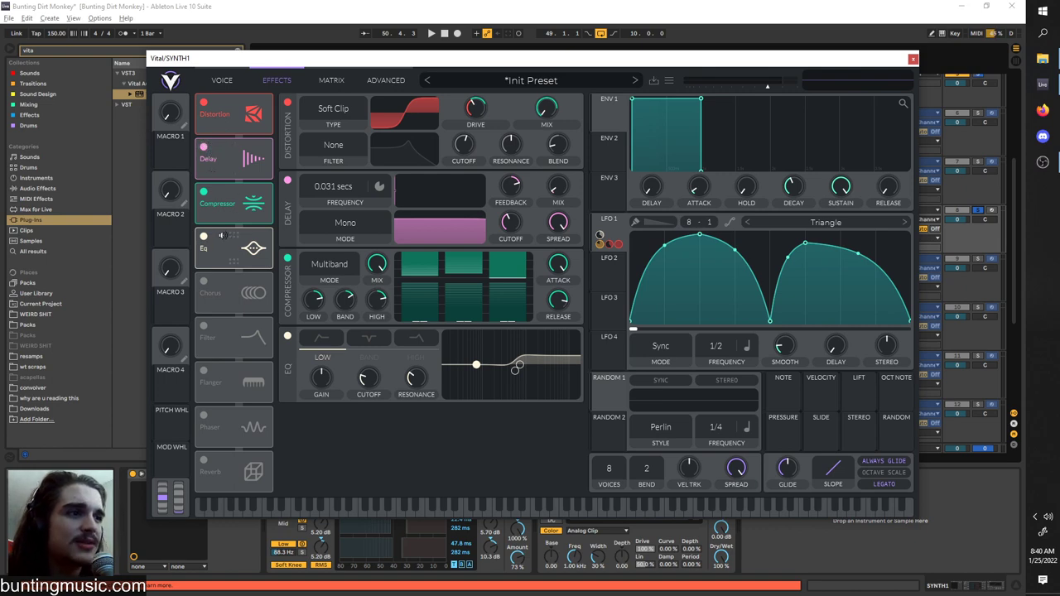
left_click(913, 58)
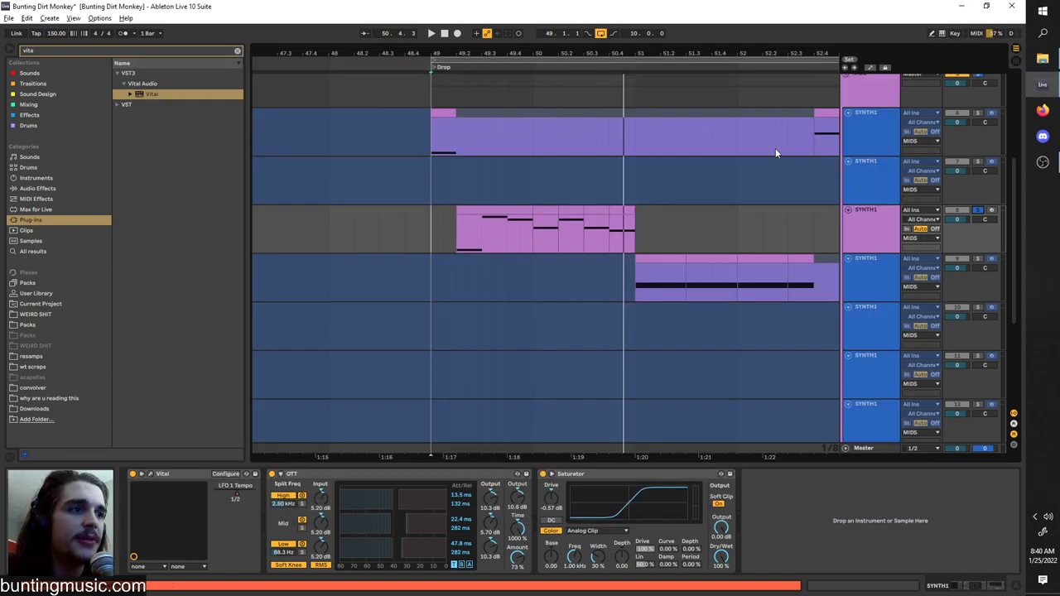
- Compare the device chains on SYNTH1 tracks 8, 6 and 7
left_click(864, 226)
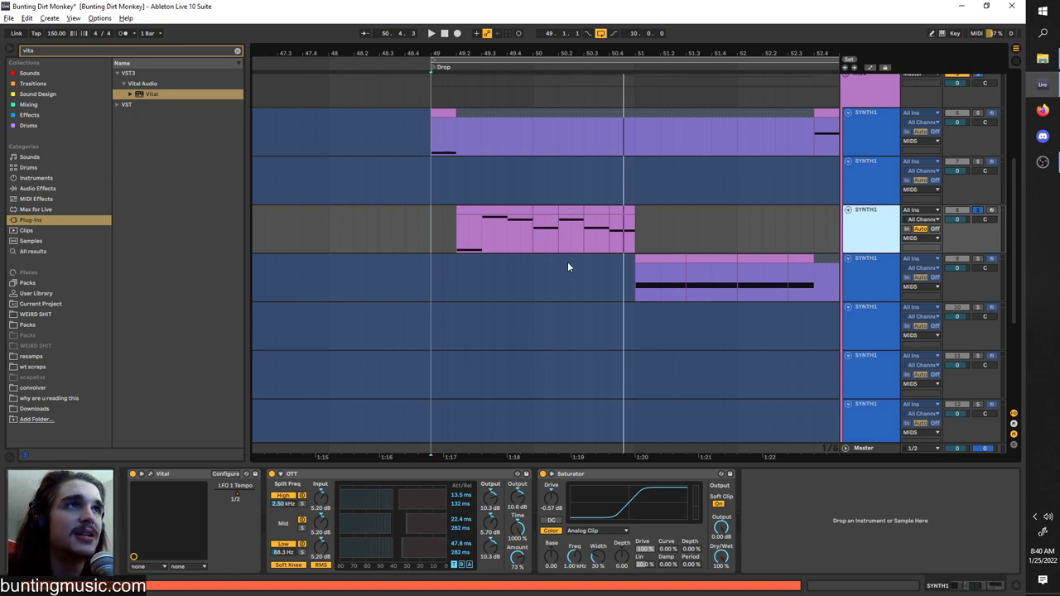
scroll(568, 261, "down", 3)
left_click(346, 475)
scroll(651, 355, "up", 2)
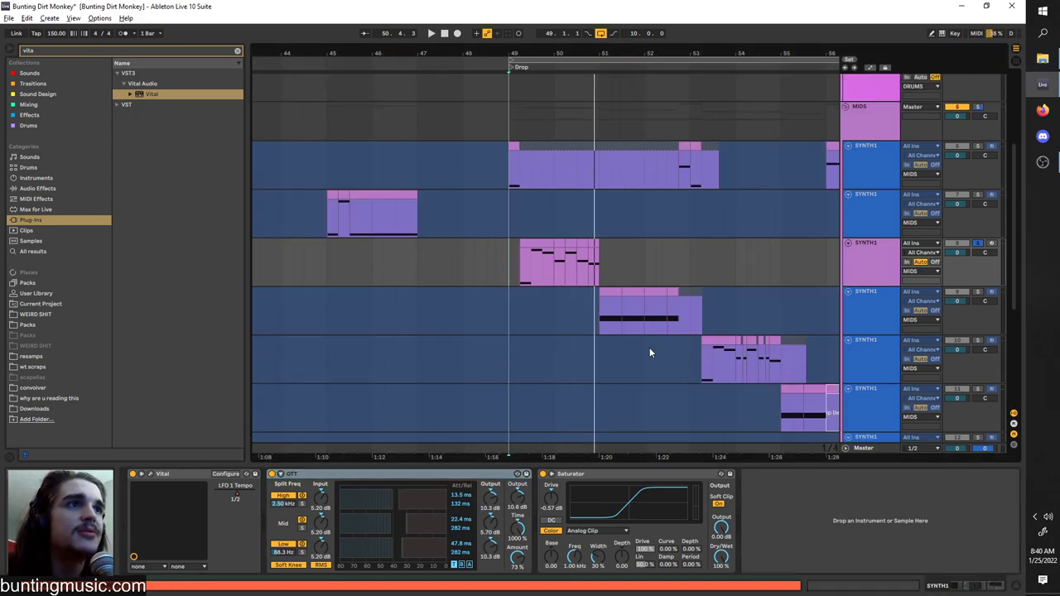
left_click(861, 187)
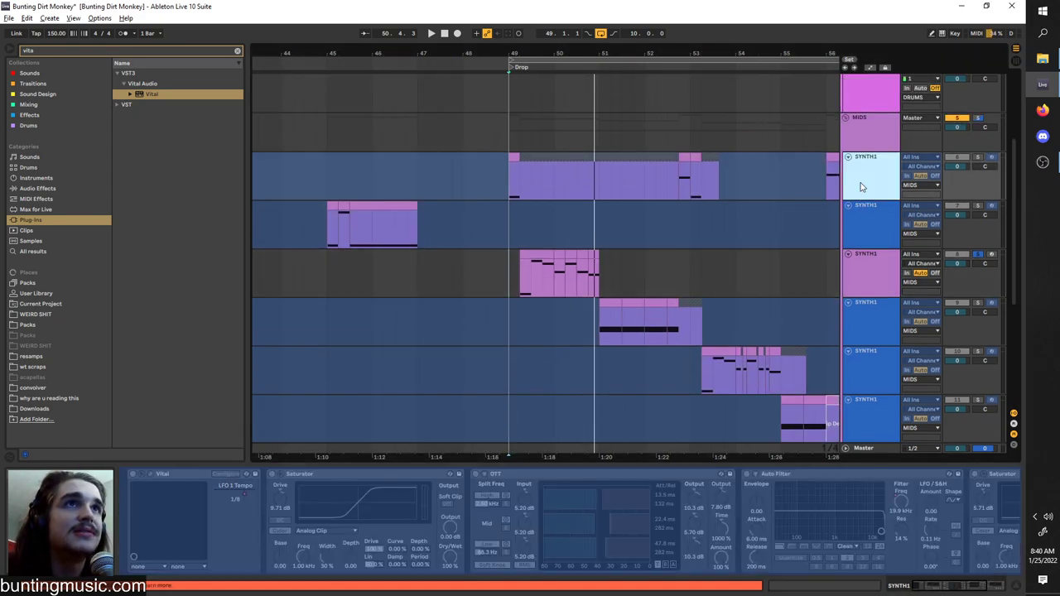
left_click(616, 514)
scroll(619, 511, "down", 3)
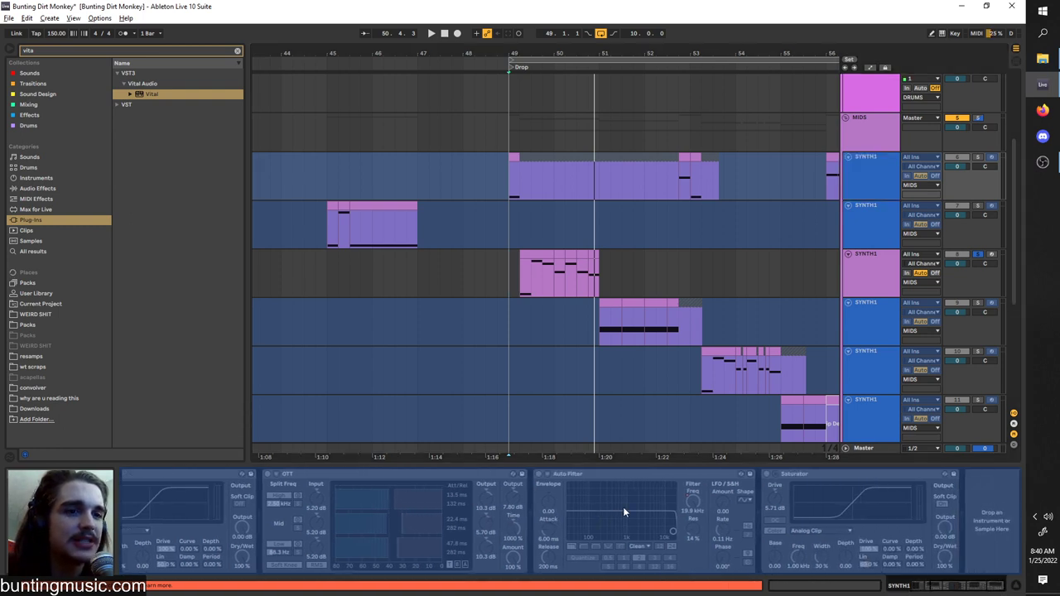
right_click(873, 226)
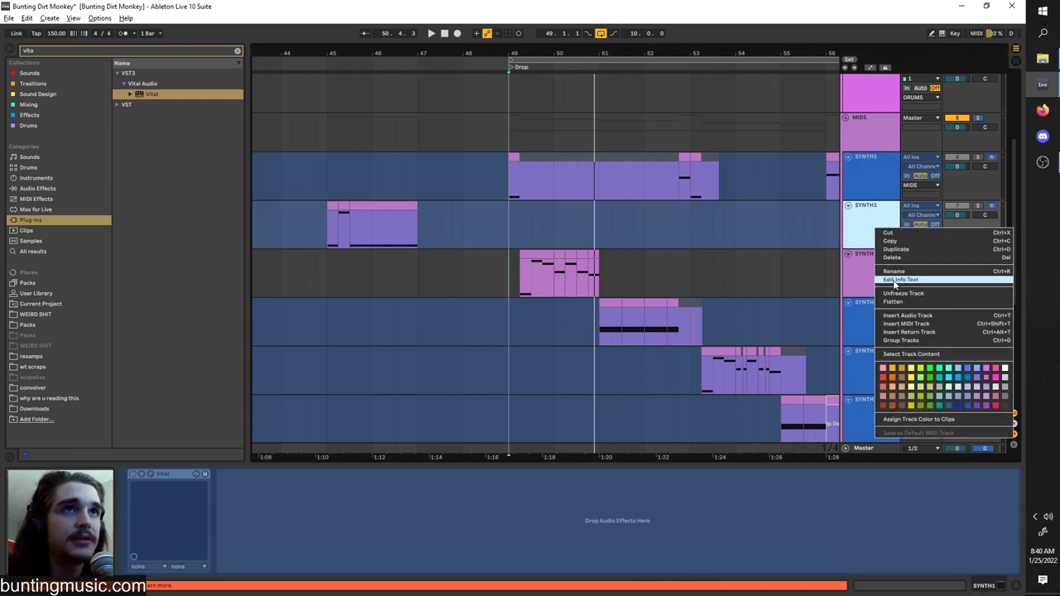
left_click(871, 217)
left_click(517, 280)
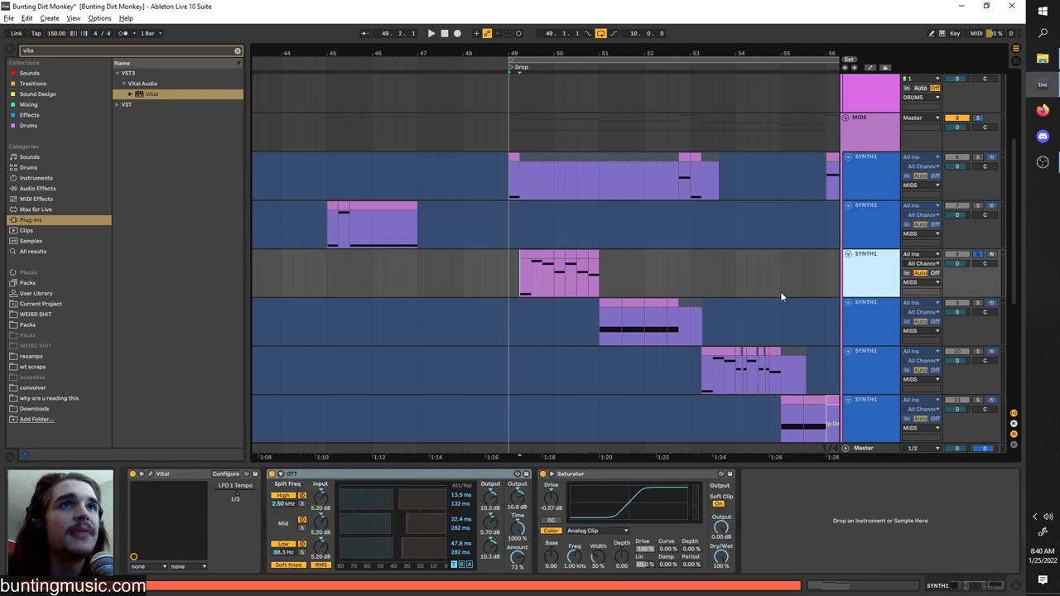
- Examine the device chain after Vital on SYNTH1 track 9
left_click(600, 334)
left_click(867, 322)
scroll(712, 356, "right", 1)
scroll(743, 353, "down", 2)
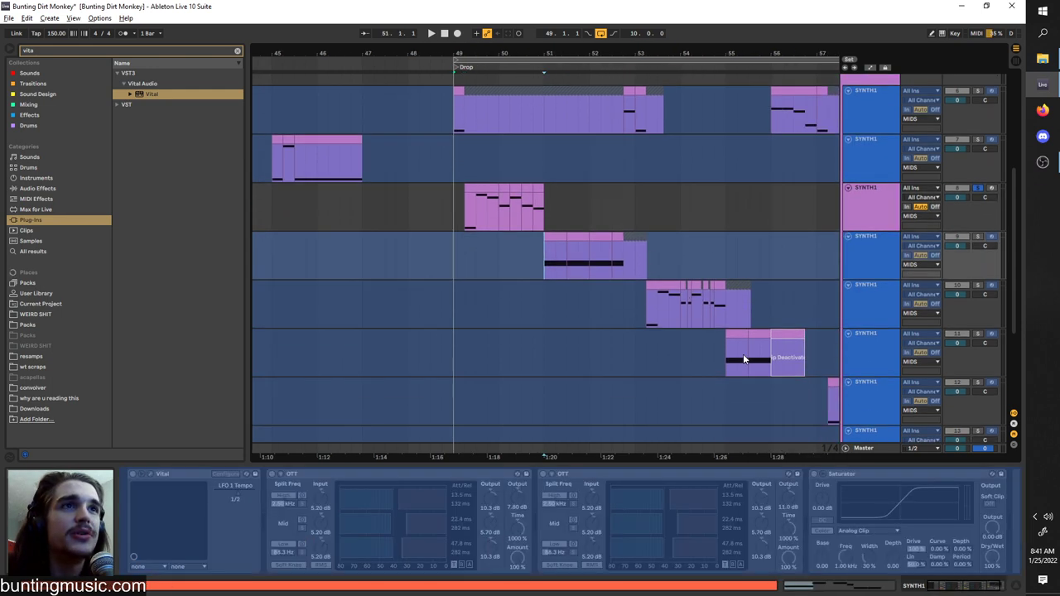
scroll(743, 358, "down", 1)
left_click(869, 240)
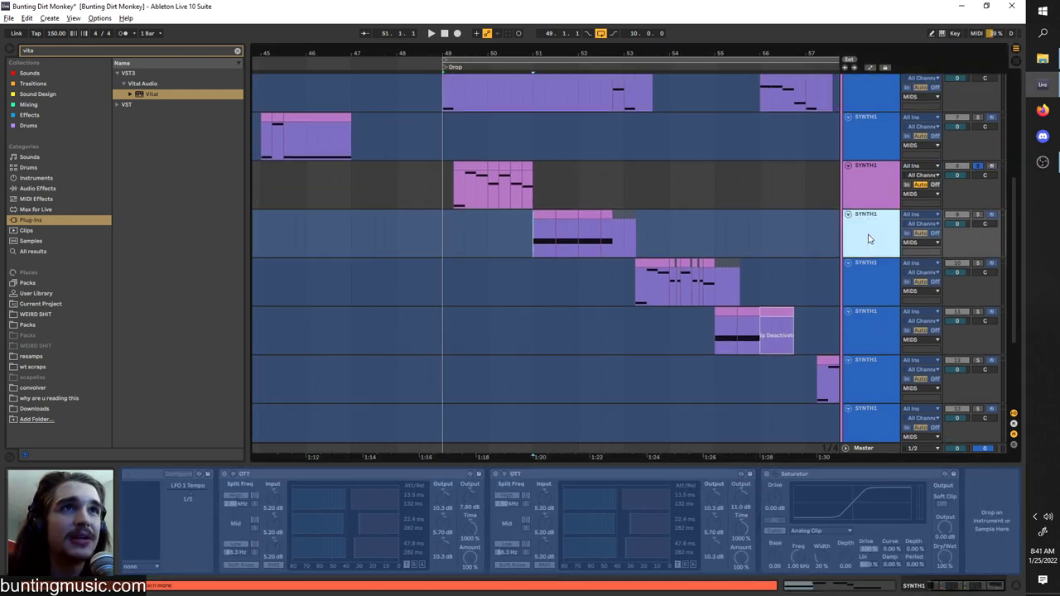
- Play the drop clip on SYNTH1 track 8 from its first note to hear the single OTT
left_click(479, 197)
scroll(444, 192, "up", 3)
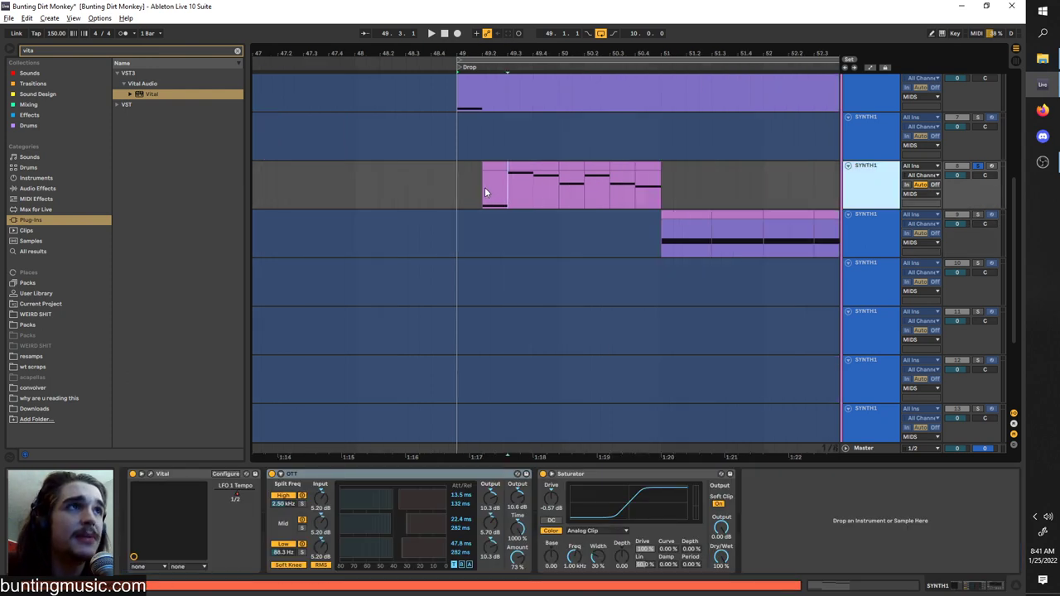
left_click(485, 192)
key("space")
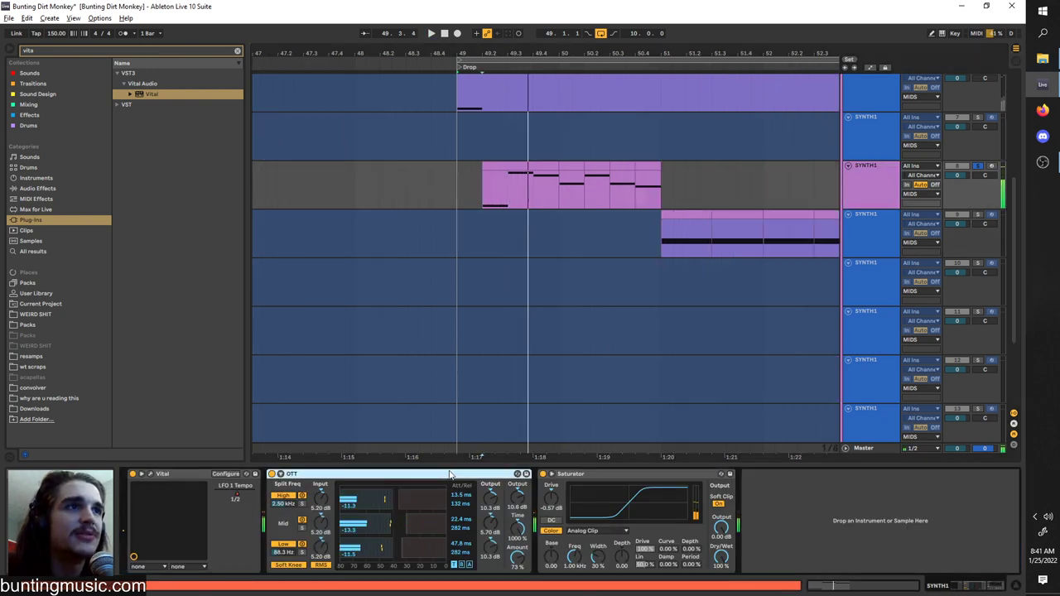
- Duplicate the OTT on SYNTH1 track 8 with its Time at 380%, bypass the copy and raise the first OTT's Amount
key("ctrl+d")
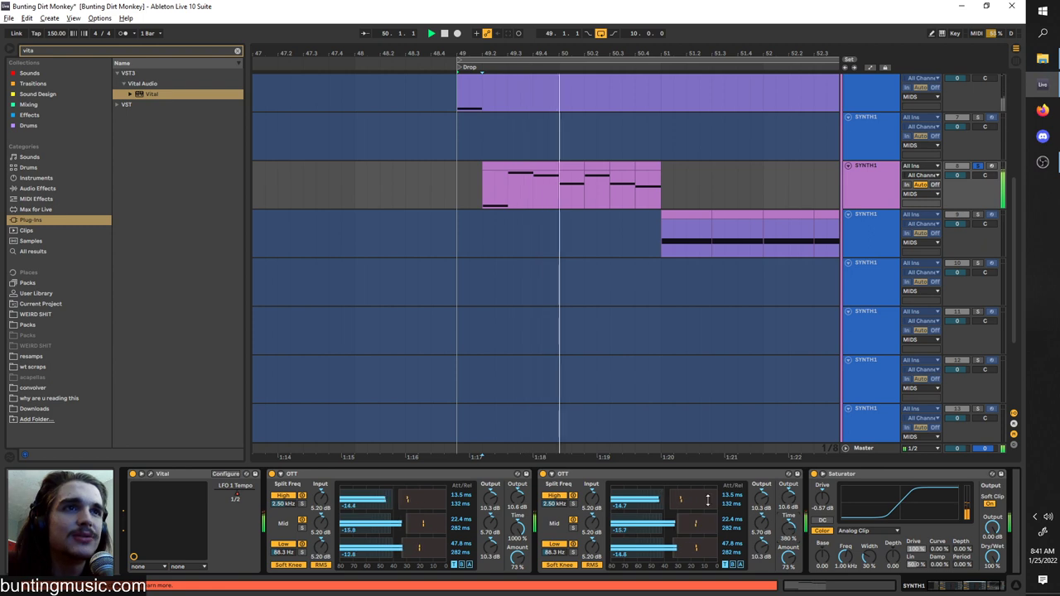
key("space")
left_click(543, 473)
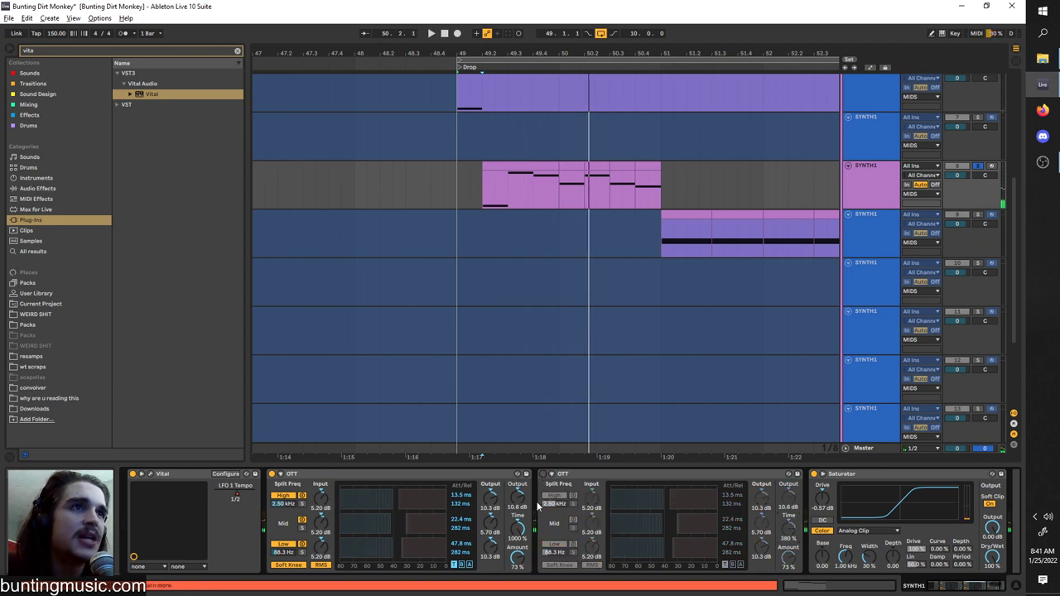
left_click_drag(517, 557, 522, 523)
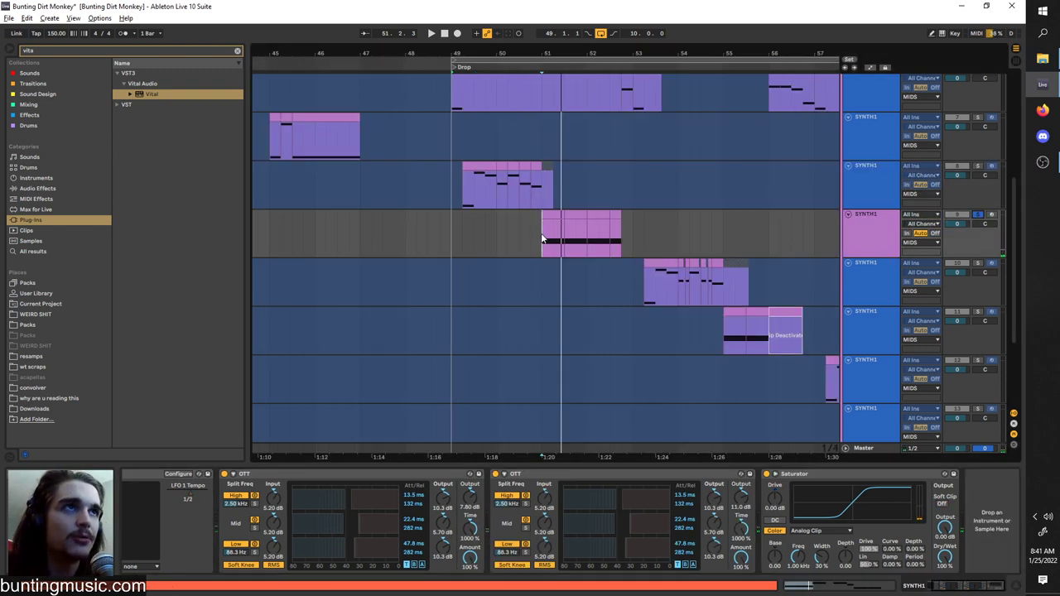
- Play the clip at bar 51 on SYNTH1 track 9 and open its Vital patch
key("space")
left_click(889, 243)
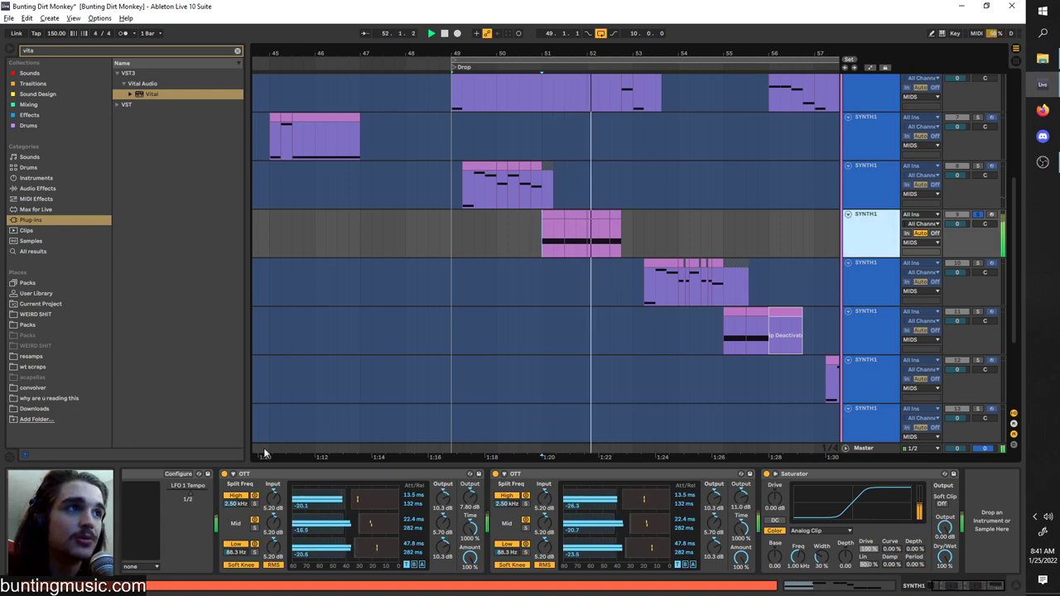
key("space")
left_click(171, 503)
left_click(150, 475)
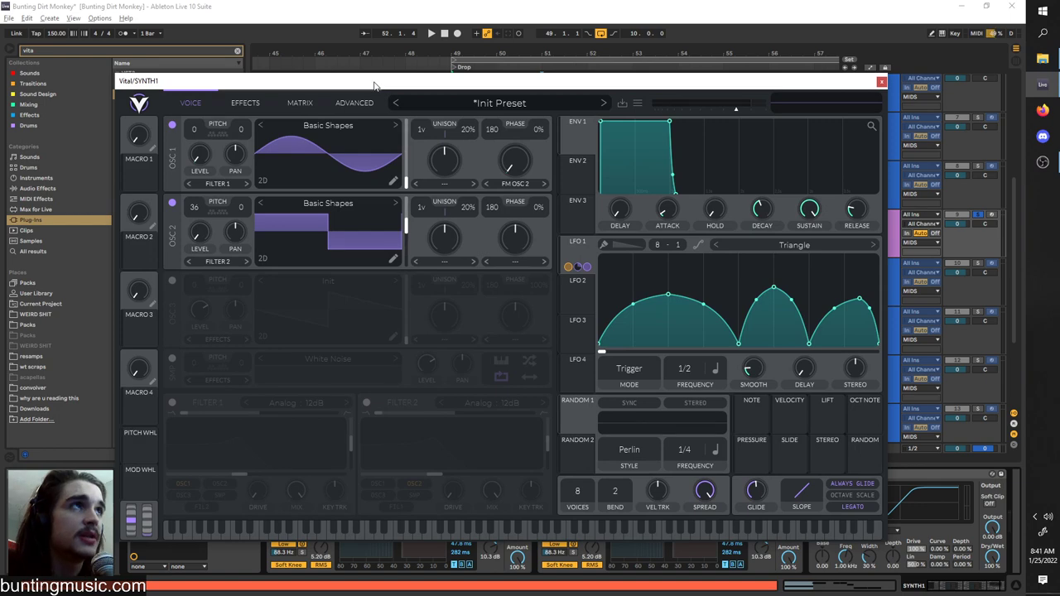
left_click_drag(375, 85, 496, 169)
- Play the track 9 patch with Vital's effects filter bypassed for comparison, and turn the filter back on
key("space")
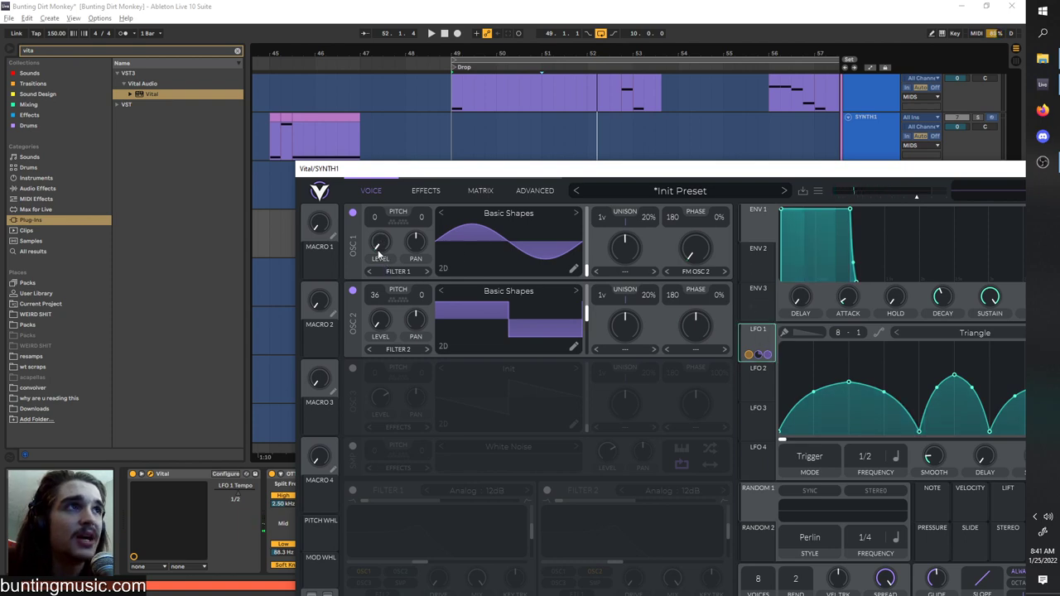
left_click_drag(450, 168, 442, 117)
left_click(420, 139)
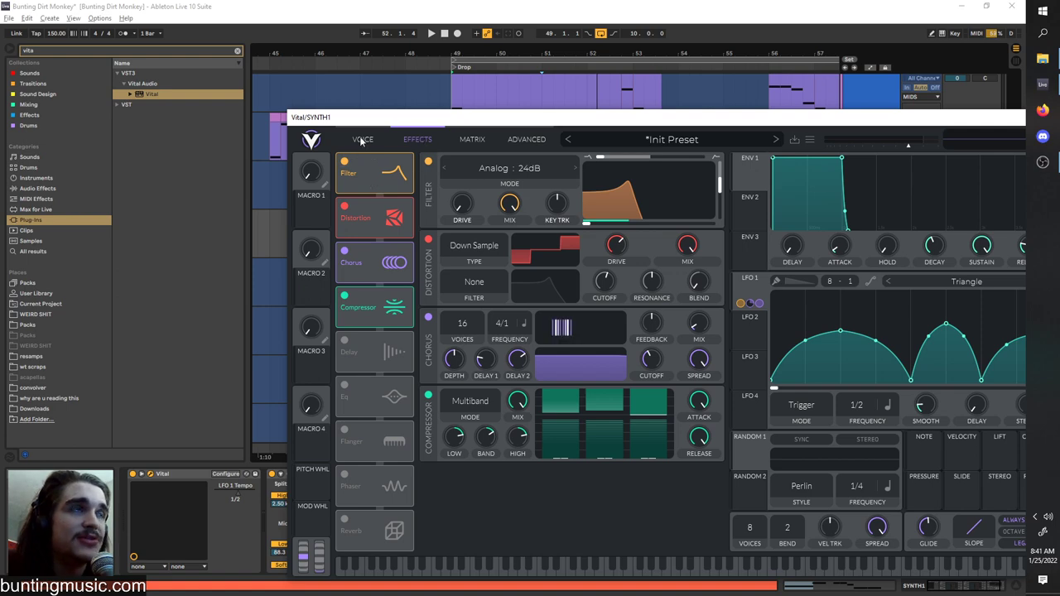
left_click(345, 161)
key("space")
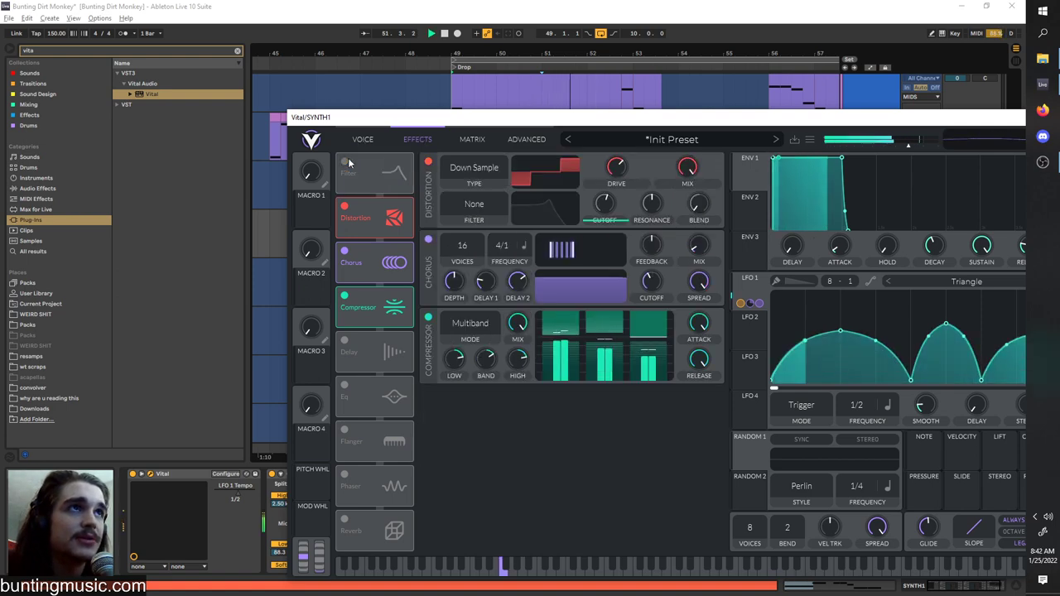
left_click(345, 161)
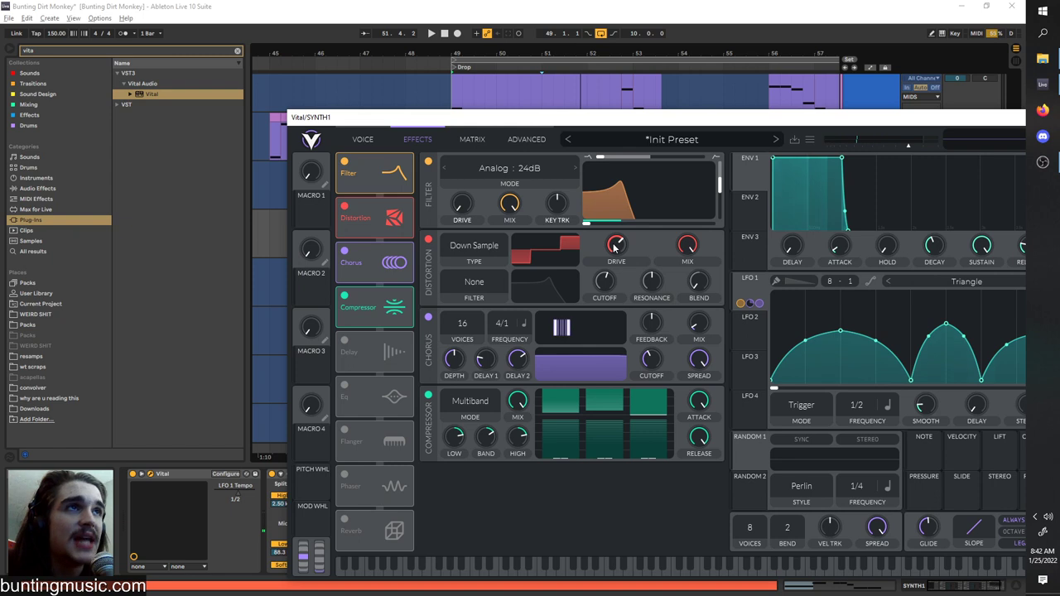
- Play the track 9 patch with and without the Down Sample distortion, and recheck its oscillators and effects
left_click(346, 207)
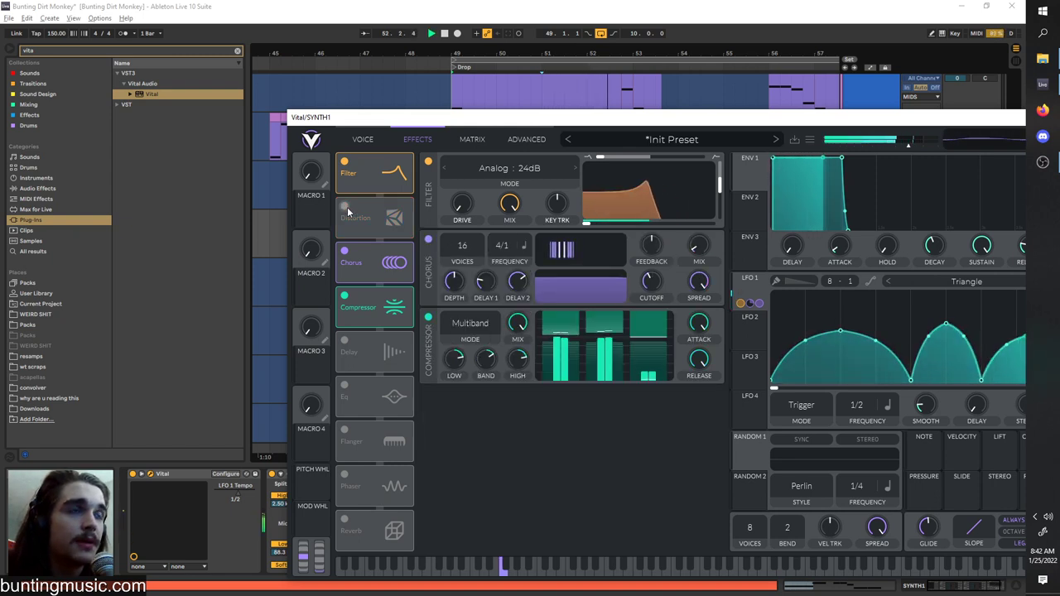
left_click(346, 207)
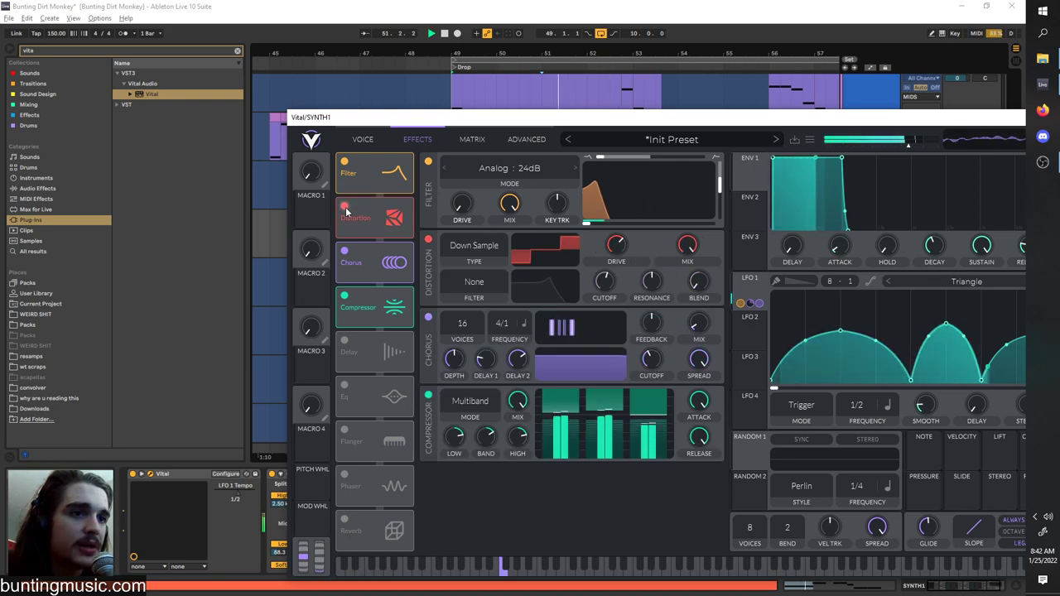
key("space")
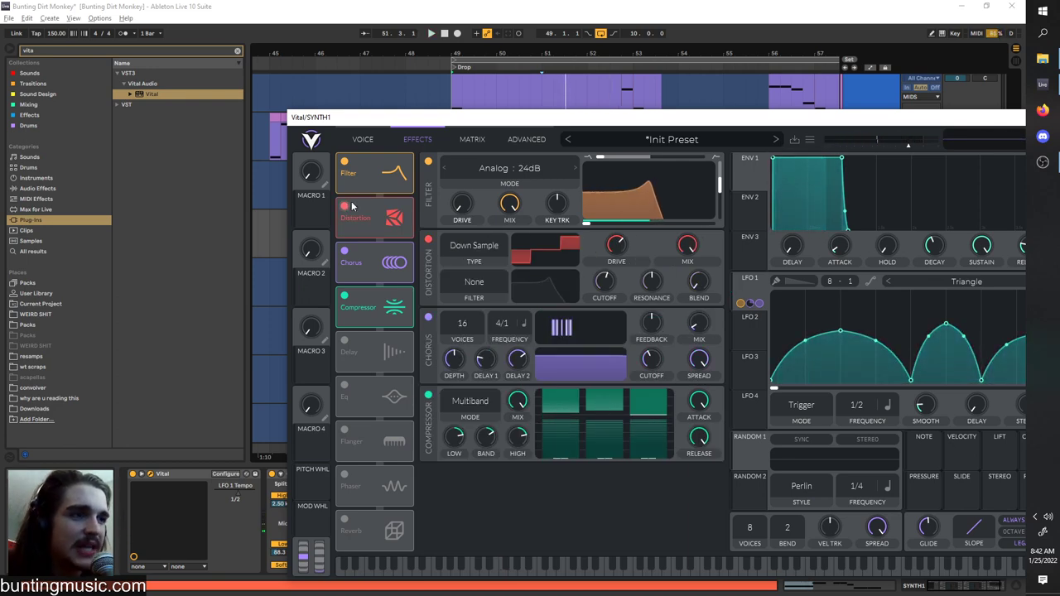
left_click(362, 139)
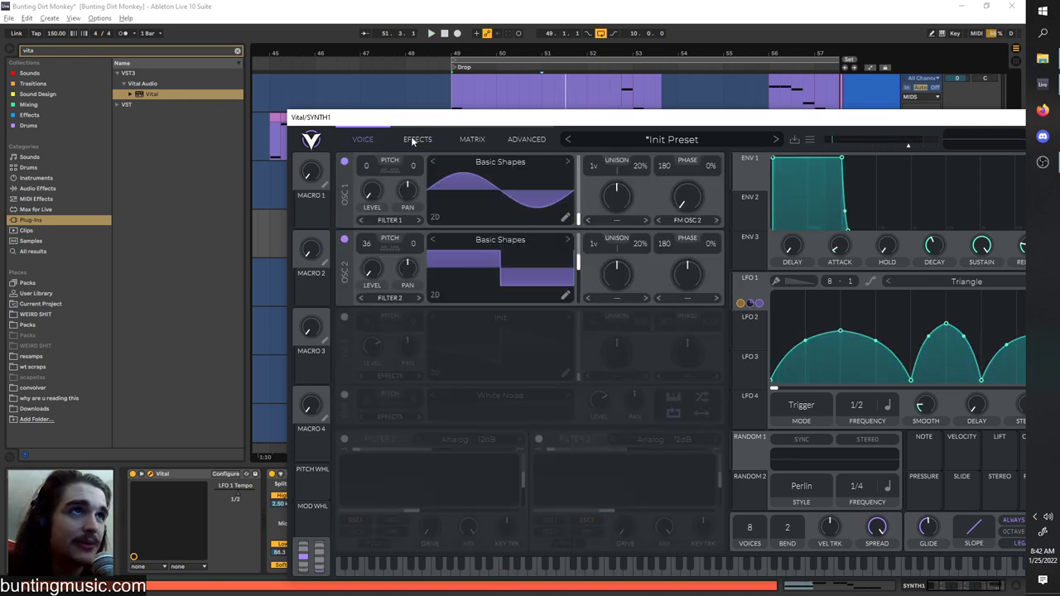
left_click(414, 141)
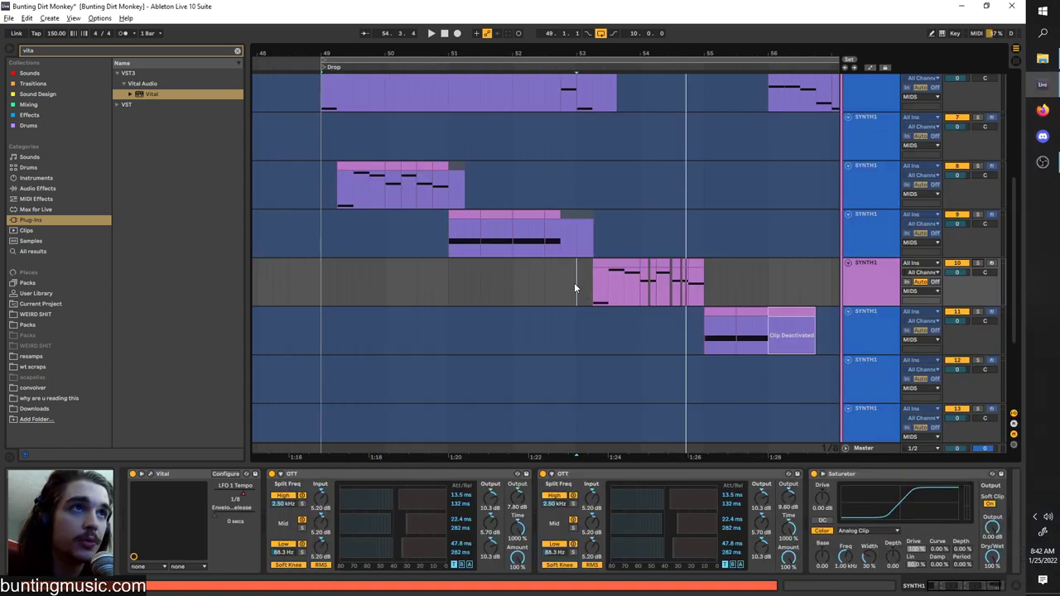
- Open the Vital patch on SYNTH1 track 10 and play its clip with and without oscillator 3
key("space")
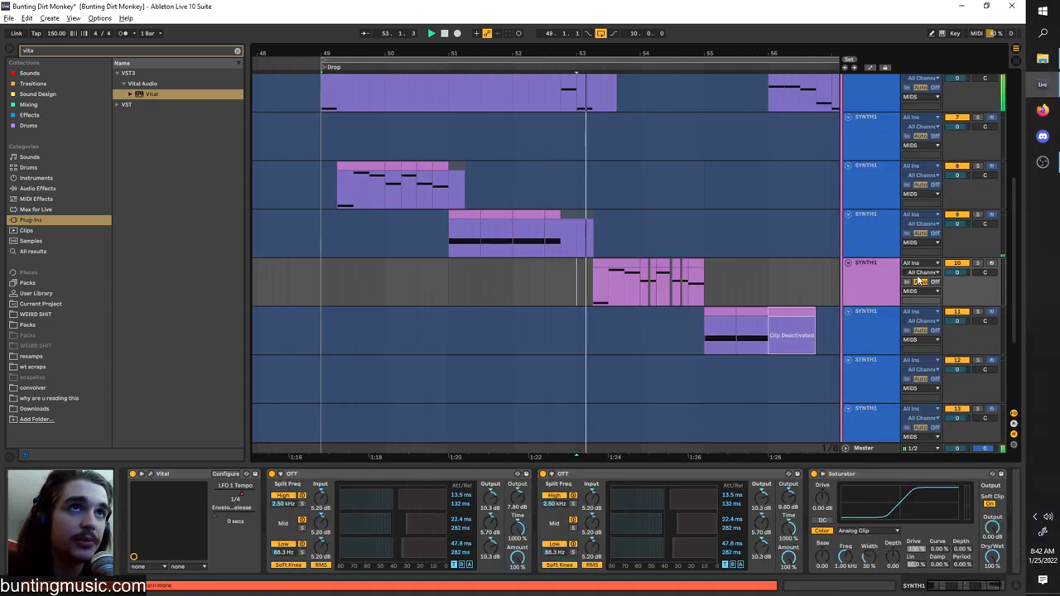
left_click(151, 475)
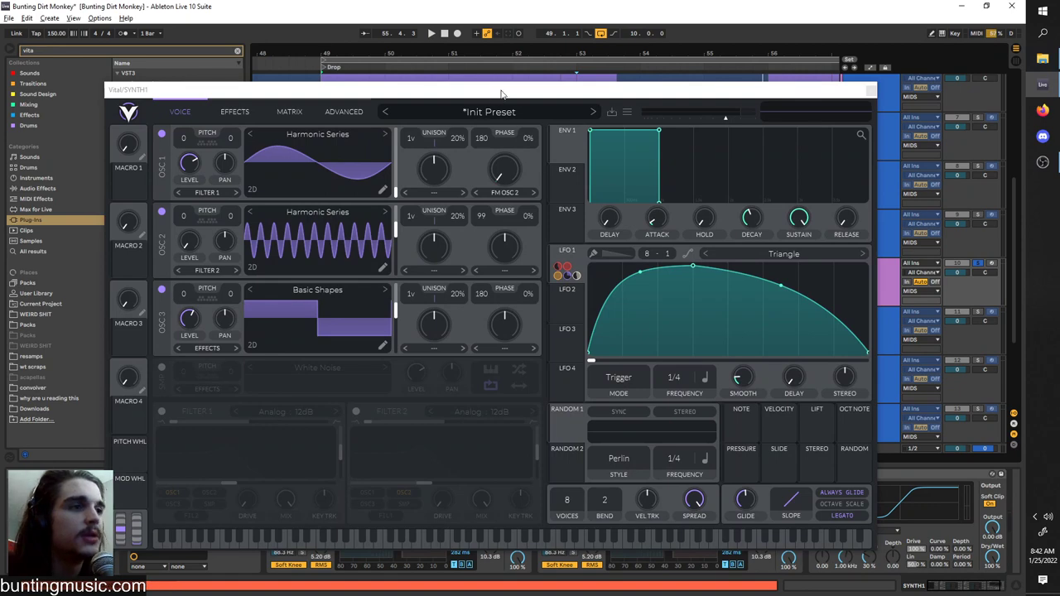
left_click(161, 290)
left_click_drag(381, 88, 503, 434)
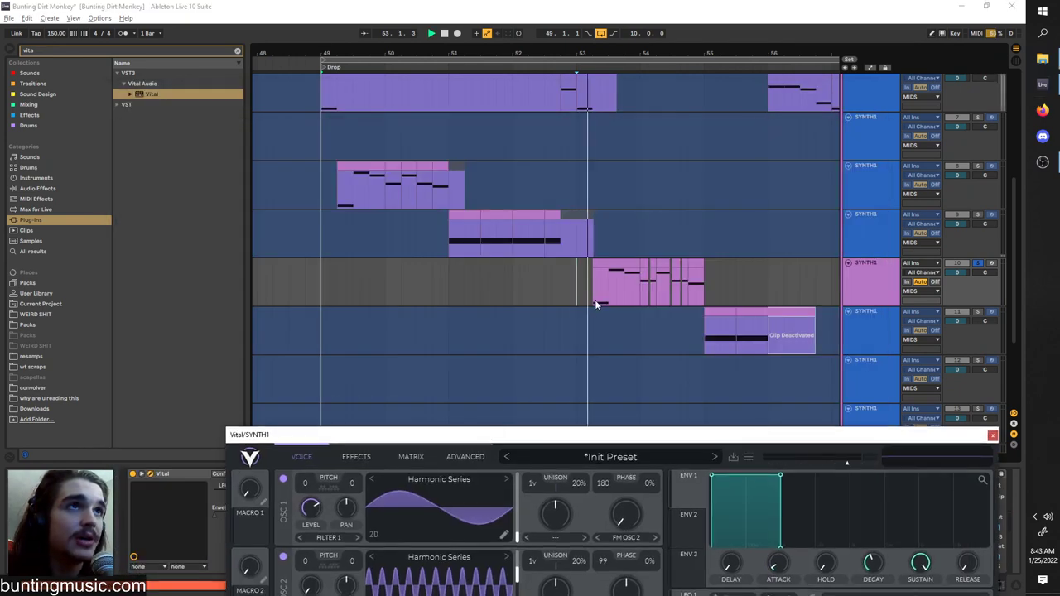
left_click_drag(583, 436, 530, 74)
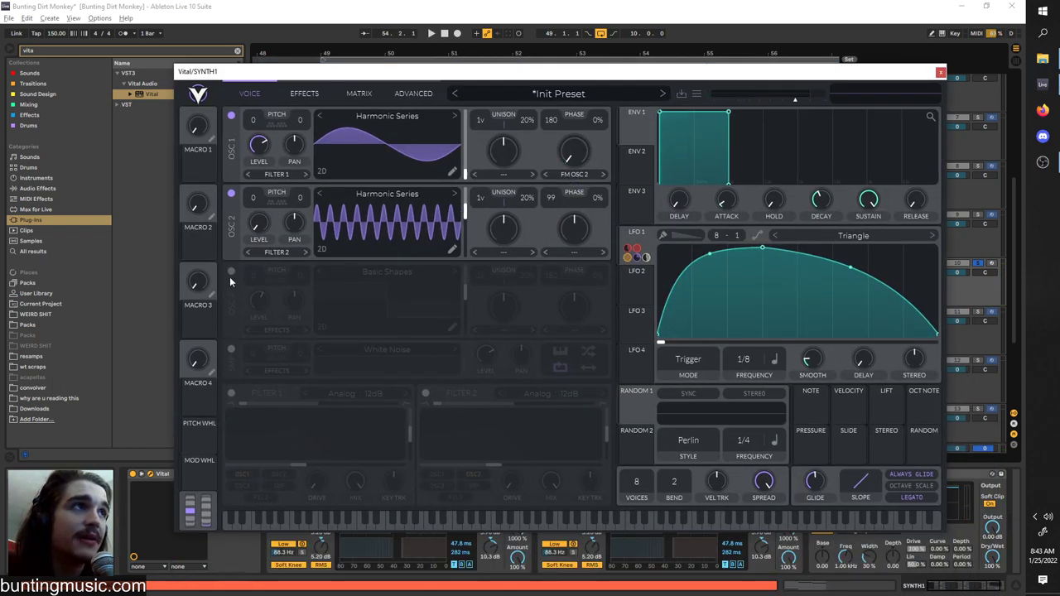
left_click(231, 271)
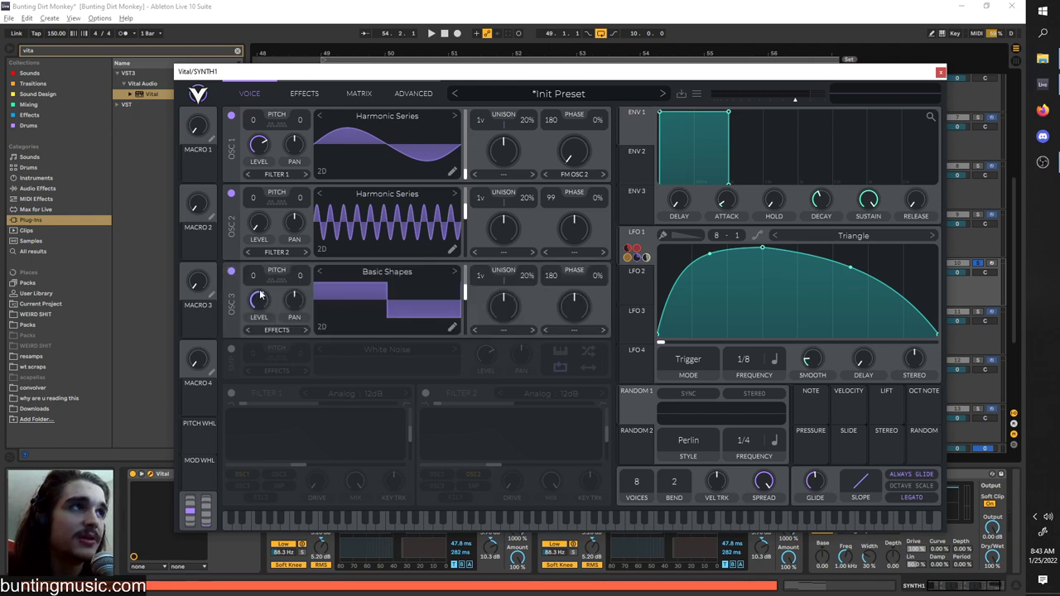
- Play the SYNTH1 track 10 patch again and view its effects chain
key("space")
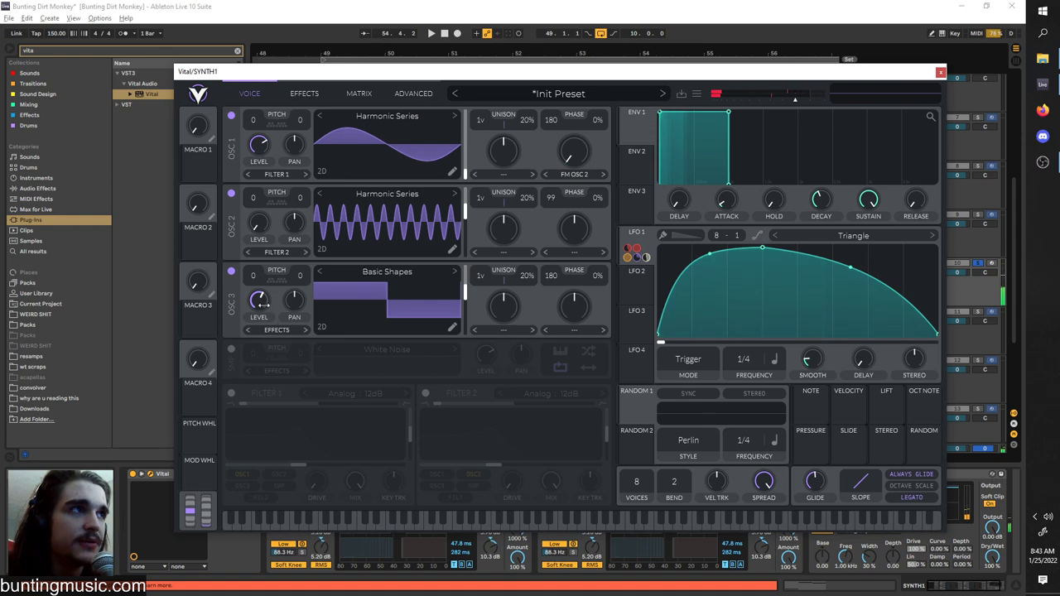
left_click(314, 93)
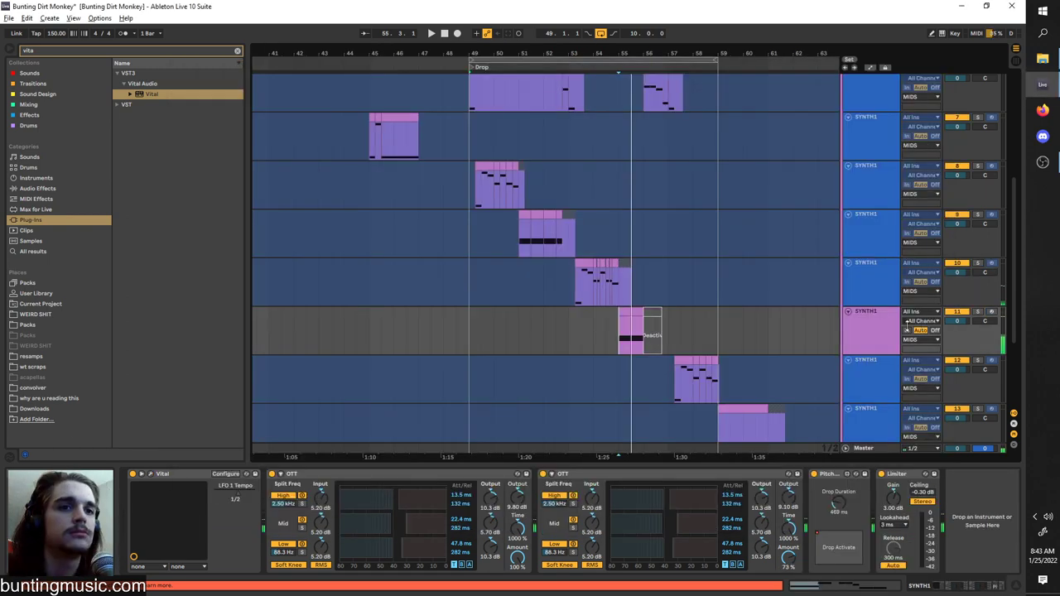
- Play the clip on SYNTH1 track 11 from just before bar 55 and open its Vital patch
scroll(620, 334, "up", 3)
left_click(596, 323)
key("space")
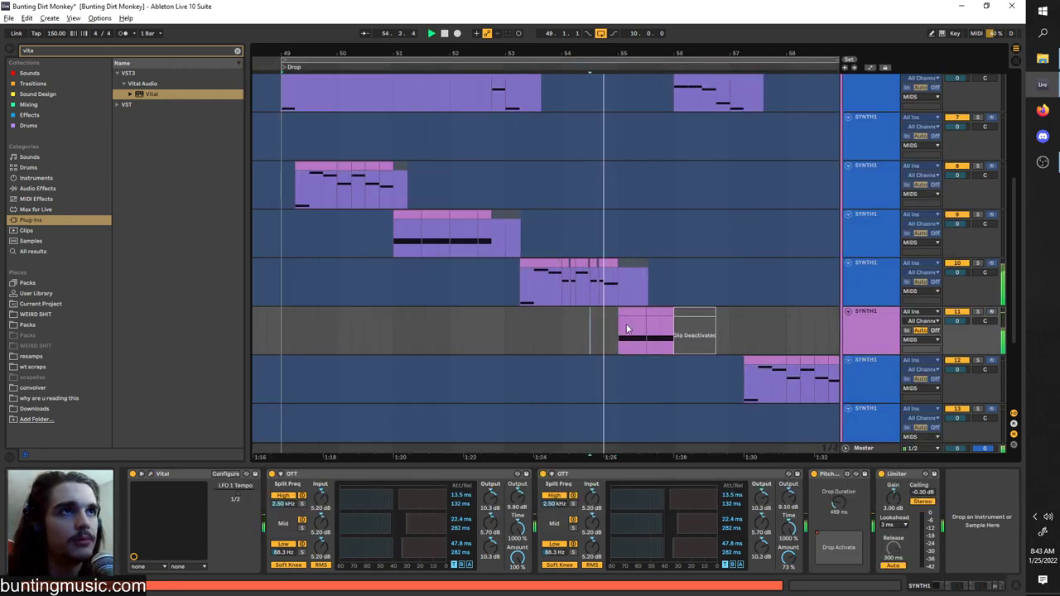
key("space")
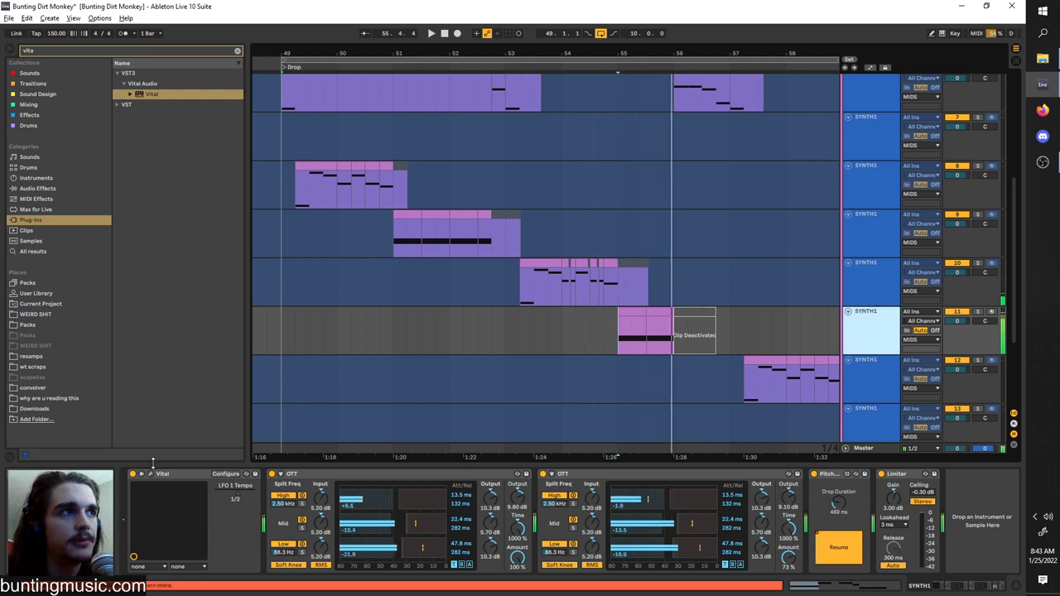
left_click(151, 474)
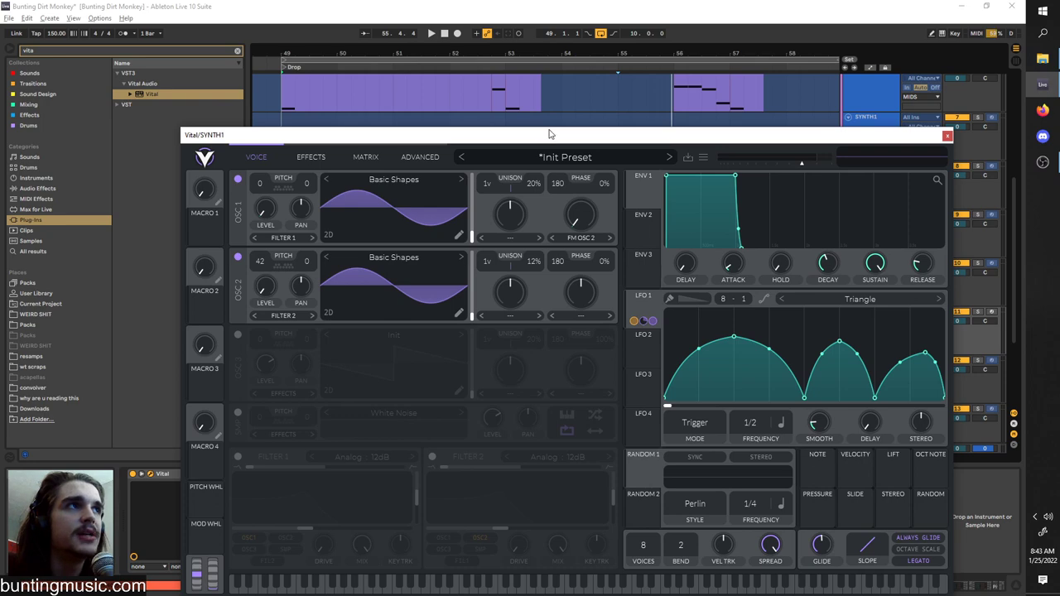
left_click_drag(548, 134, 611, 109)
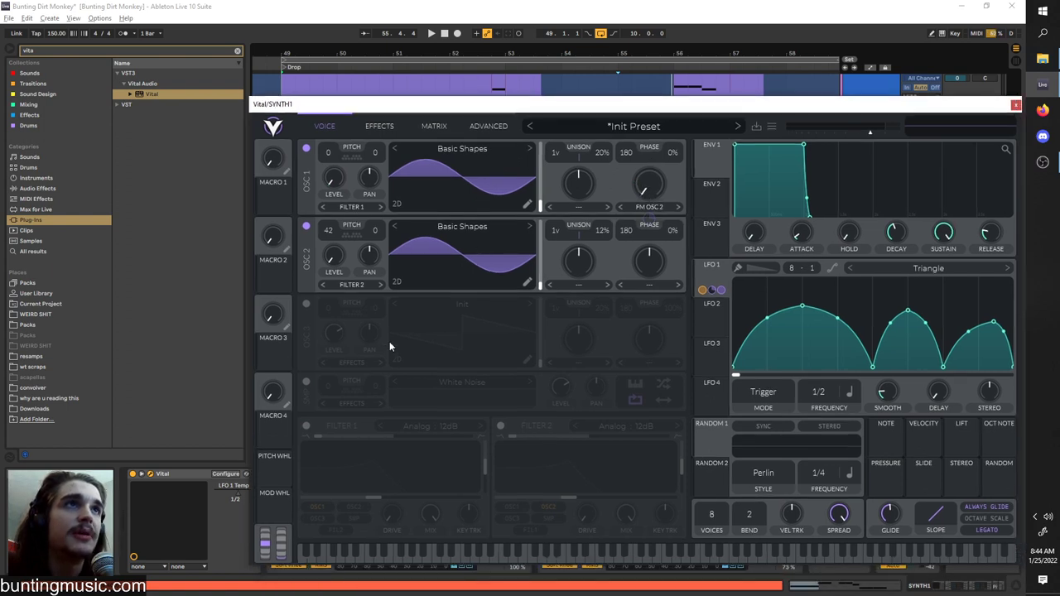
- Toggle oscillator 3 of the track 11 patch, and review its filter and compressor effects, ending on the Analog 24dB filter mode
left_click(306, 304)
left_click(307, 304)
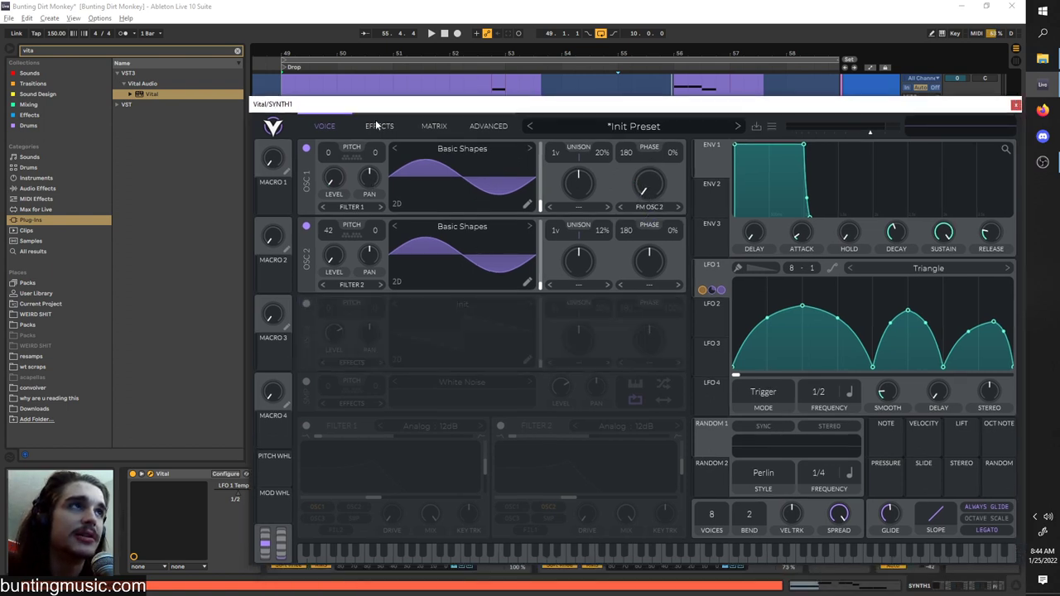
left_click(376, 125)
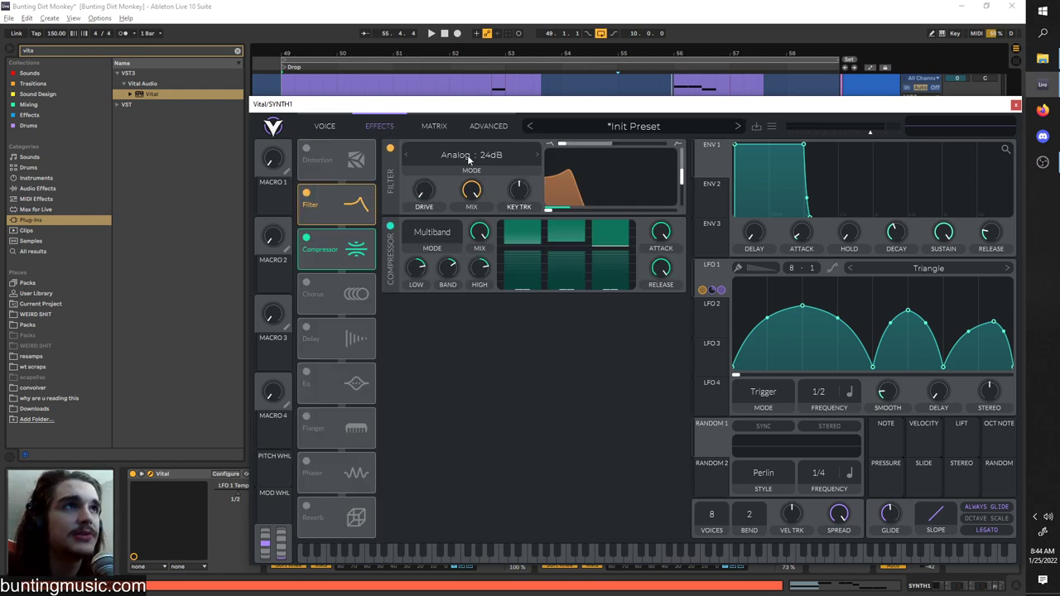
left_click_drag(471, 110, 474, 149)
left_click(409, 193)
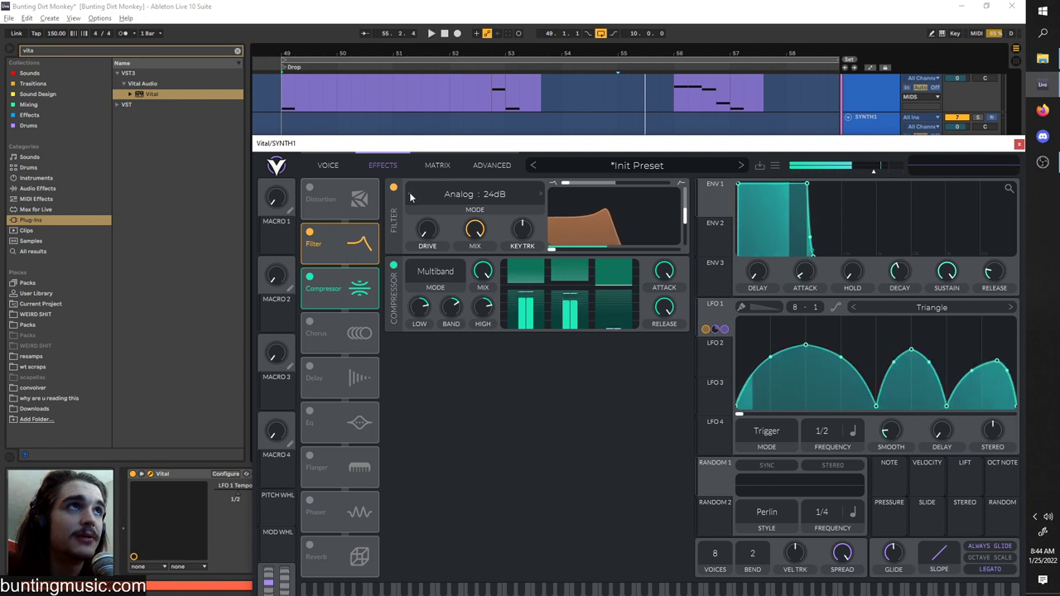
left_click(541, 195)
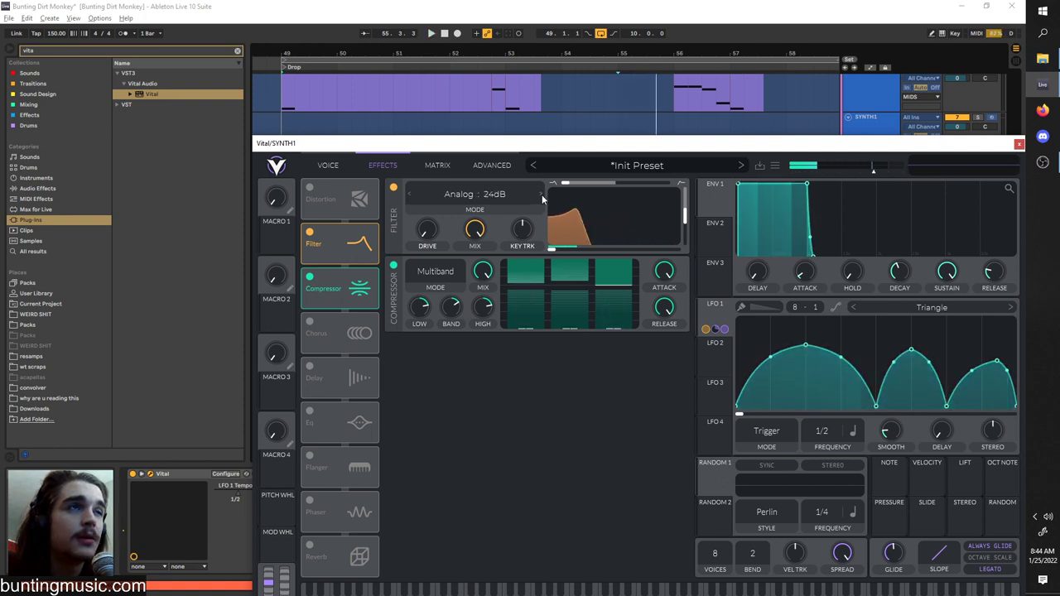
left_click_drag(552, 146, 507, 148)
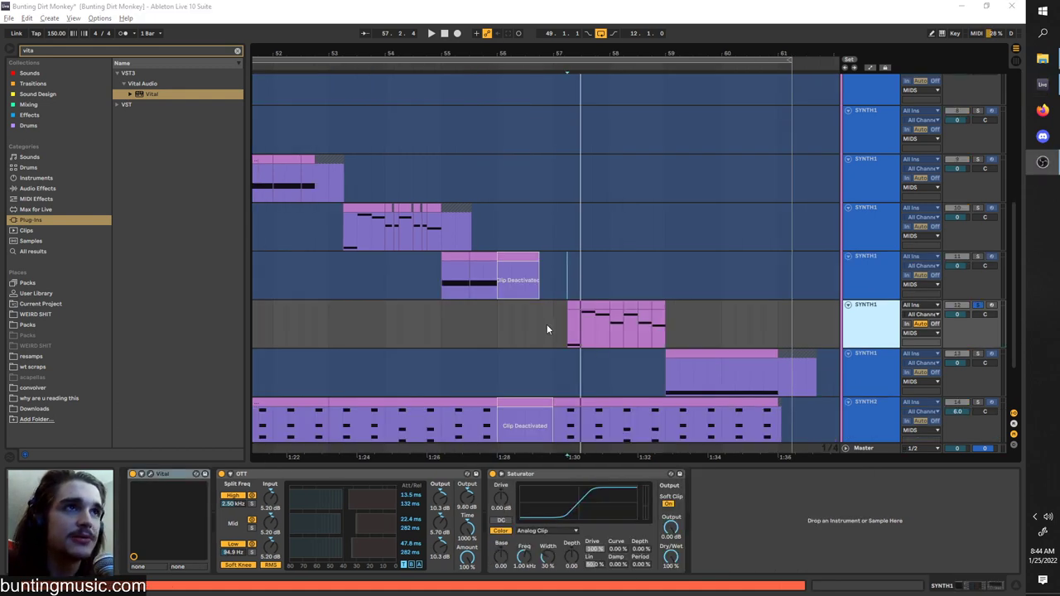
- Play the soloed clip on SYNTH1 track 12 at bar 57 and open its Vital patch
key("s")
key("space")
left_click(875, 318)
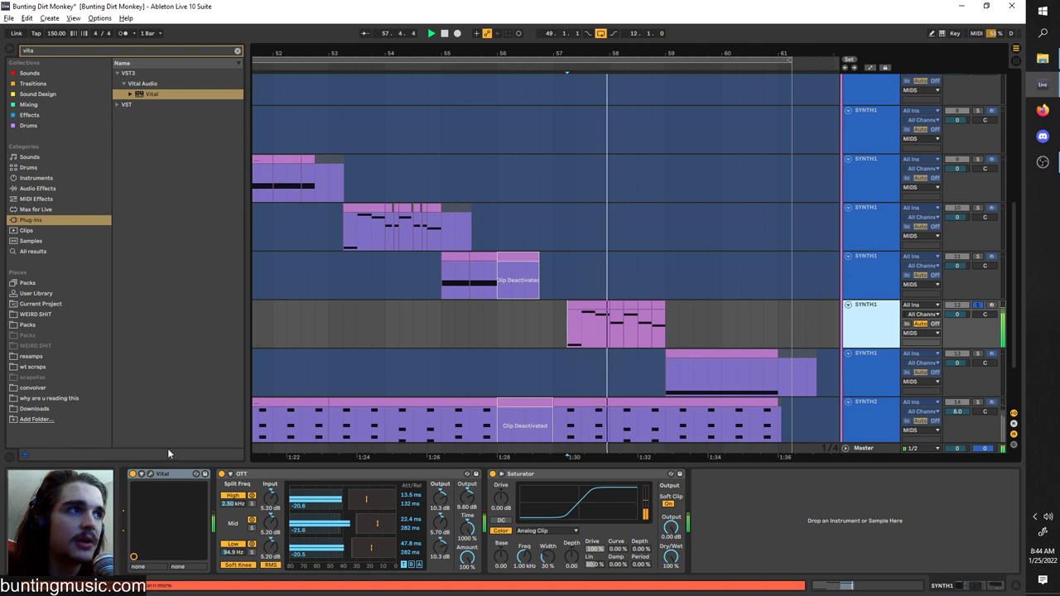
left_click(150, 474)
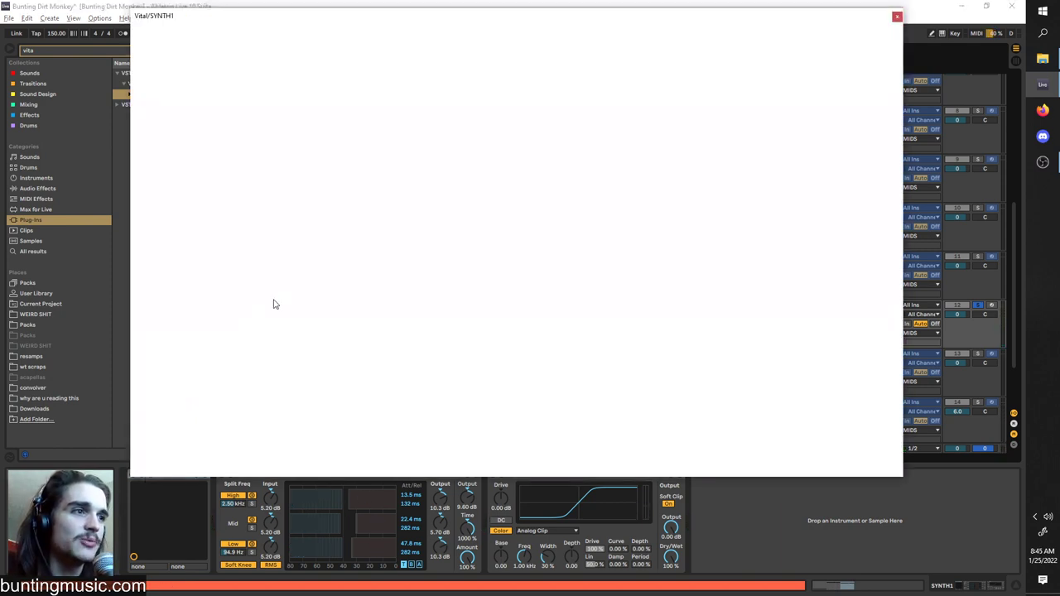
left_click_drag(401, 18, 428, 33)
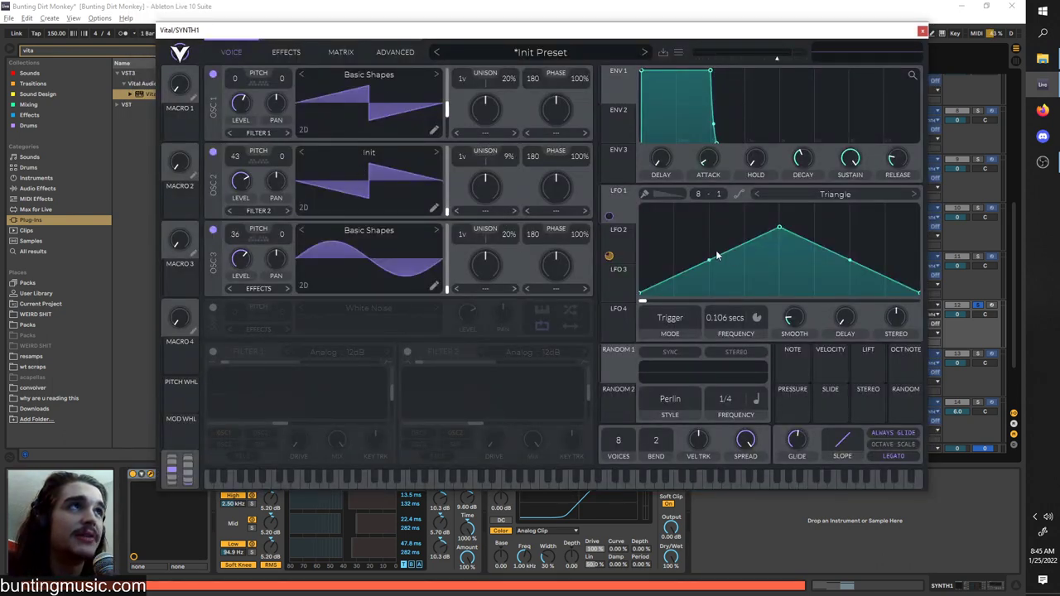
- Review the track 12 patch's effects and LFO 2 curve, and play it while trying the filter mix at 100%
left_click(289, 51)
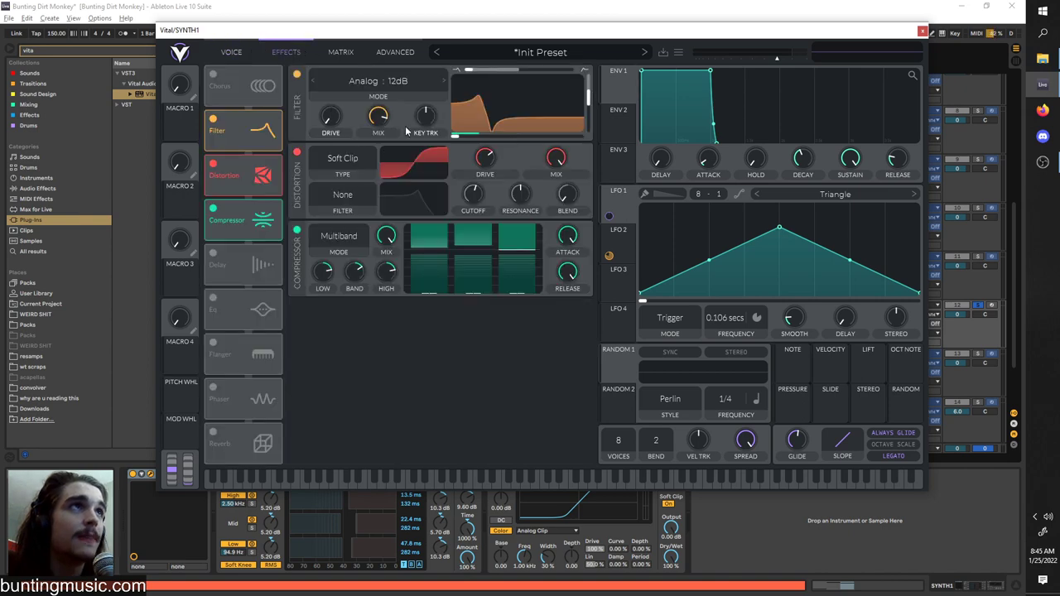
left_click(617, 237)
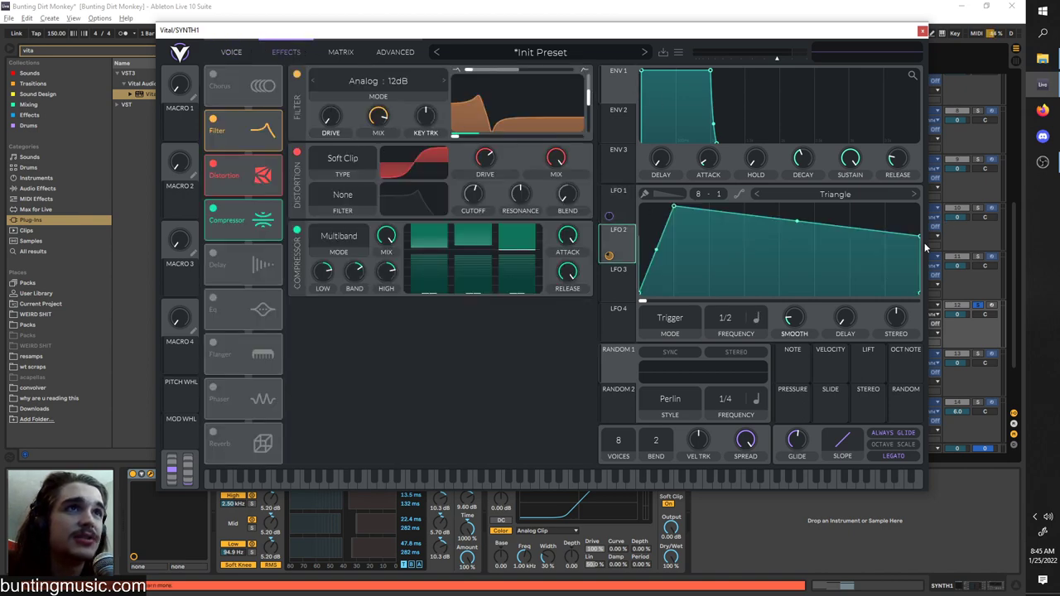
left_click_drag(774, 214, 917, 236)
key("space")
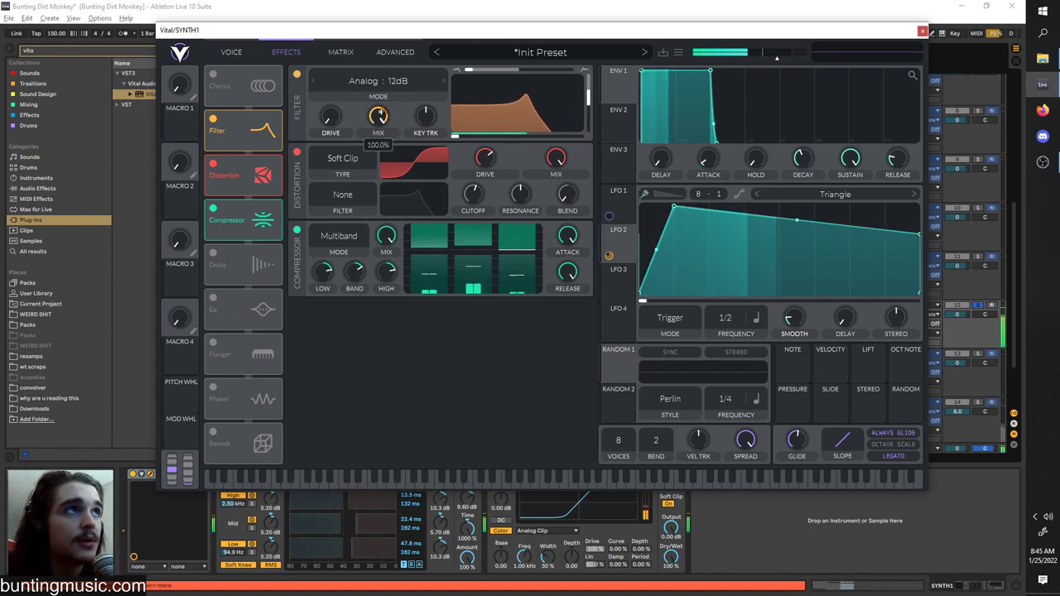
left_click_drag(380, 113, 385, 128)
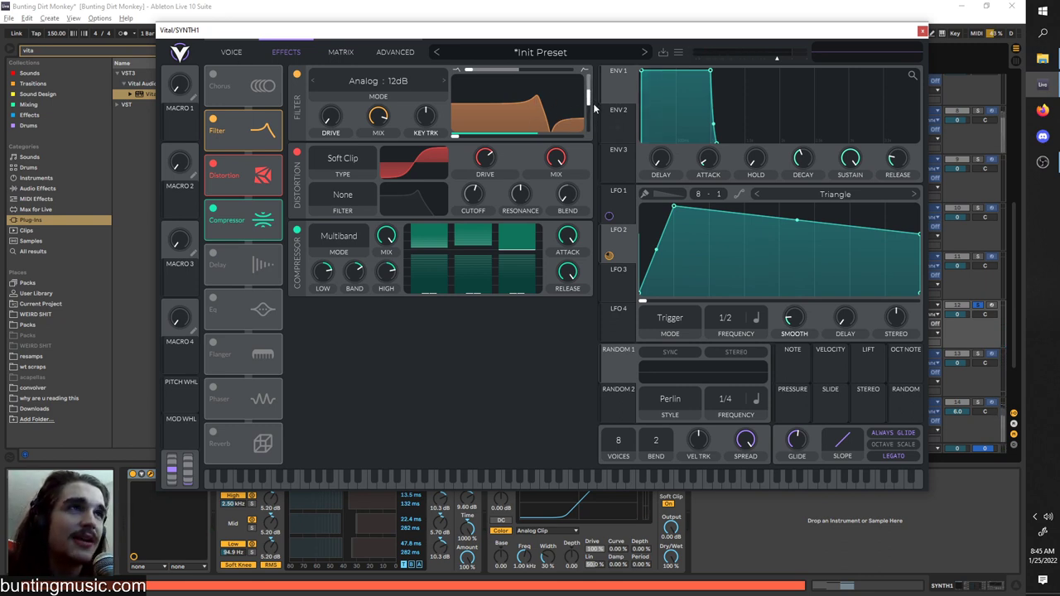
- Play the track 12 patch and inspect the LFO 1 to Voice Transpose routing and its destination options in the modulation matrix
left_click(232, 53)
left_click(285, 52)
left_click_drag(548, 38, 518, 70)
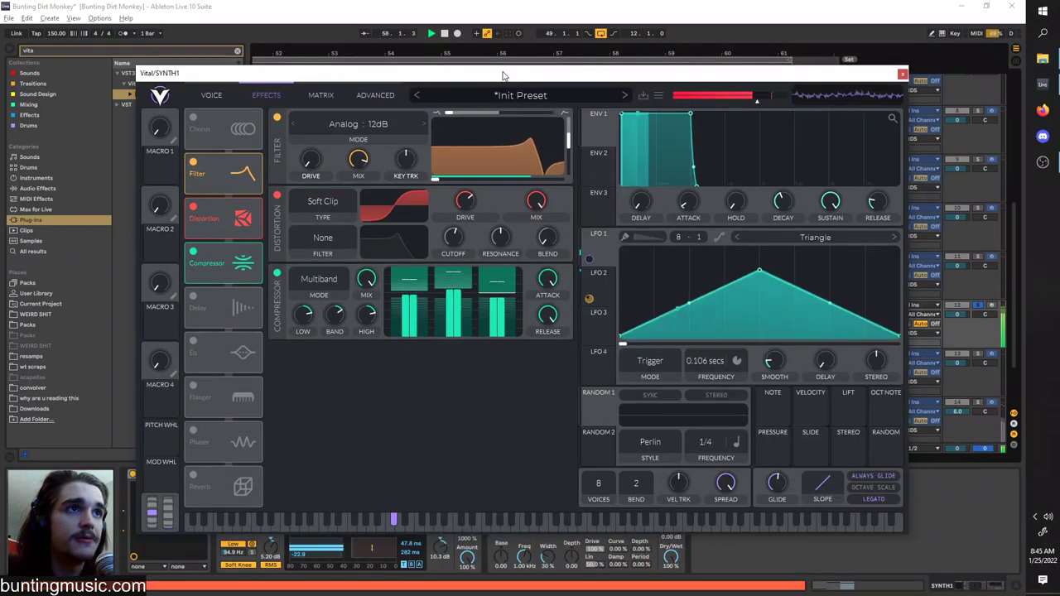
left_click(320, 94)
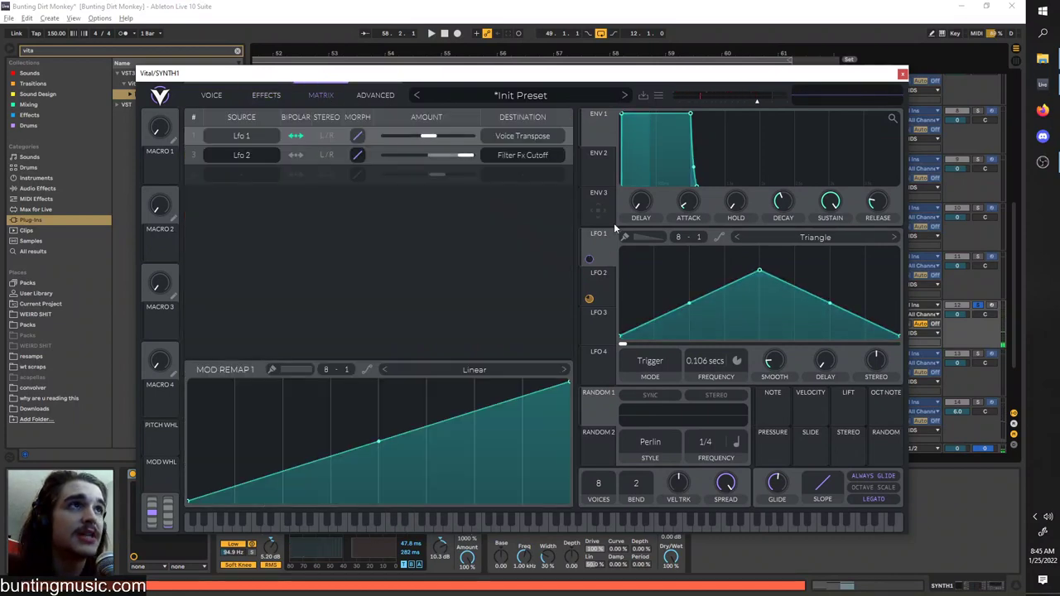
left_click(530, 137)
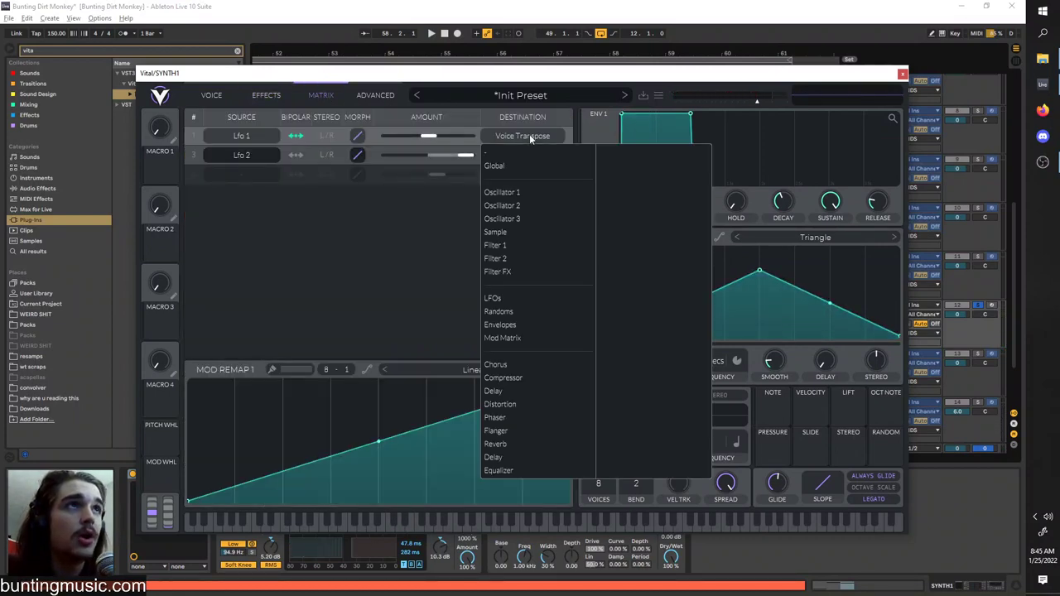
left_click(212, 83)
left_click(212, 94)
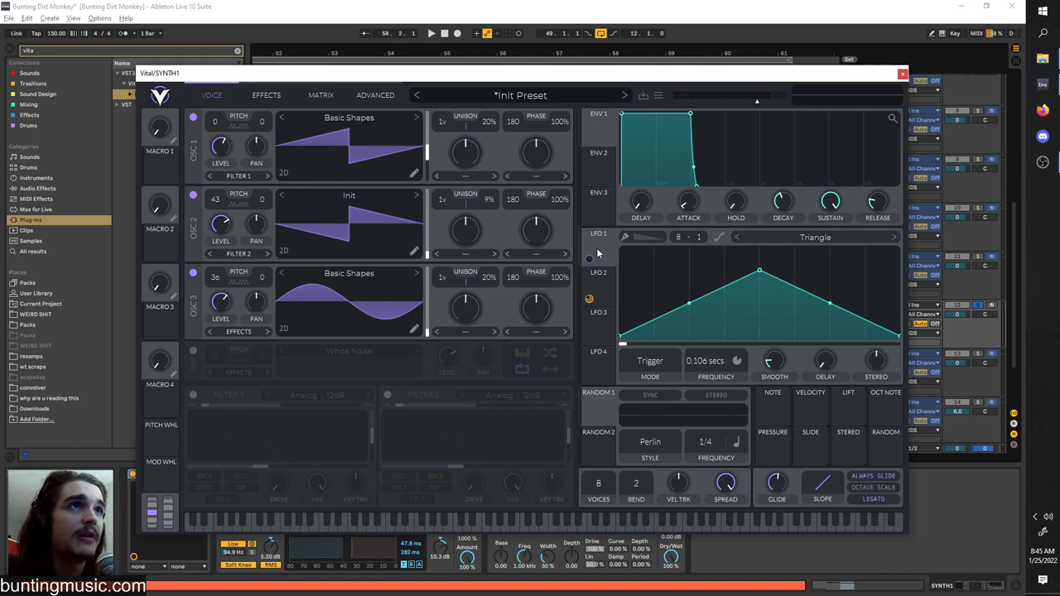
- Assign LFO 1 to oscillator 1's transpose, and reroute that modulation to the global Voice Tune destination
left_click_drag(602, 252, 213, 121)
left_click(331, 94)
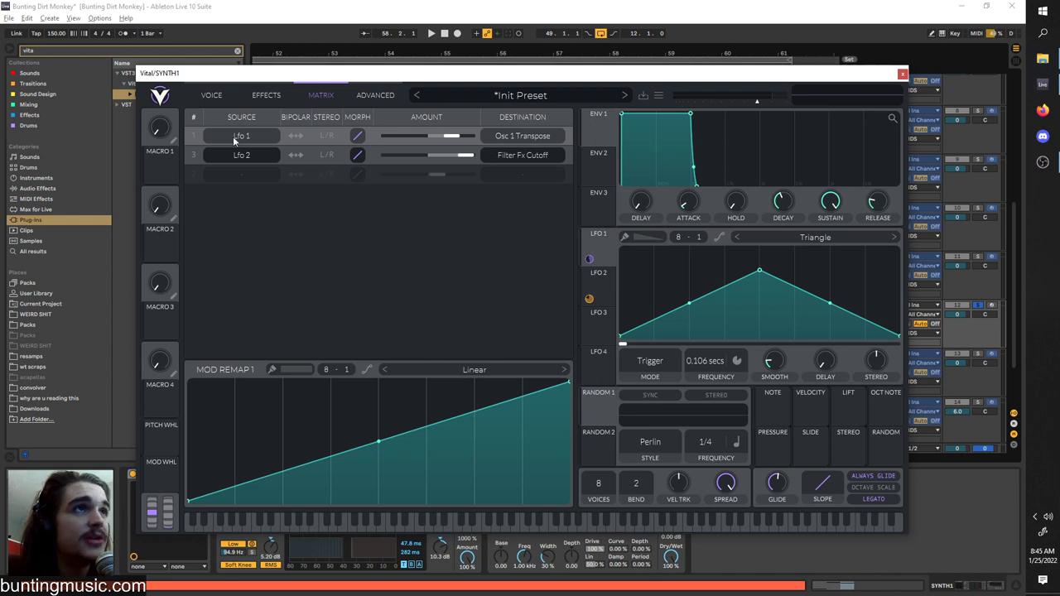
left_click(521, 139)
mouse_move(539, 165)
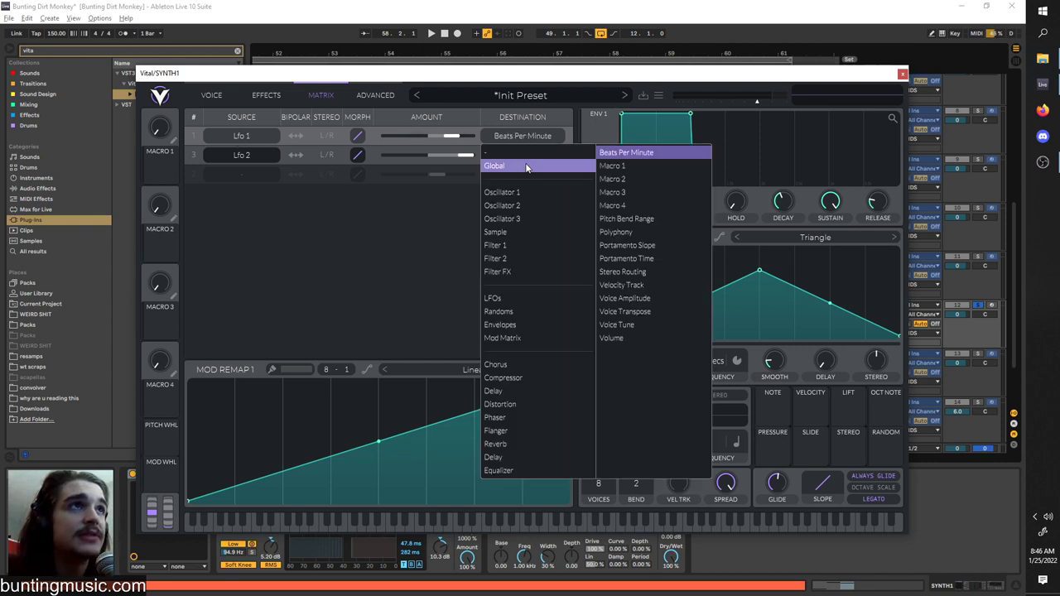
left_click(634, 315)
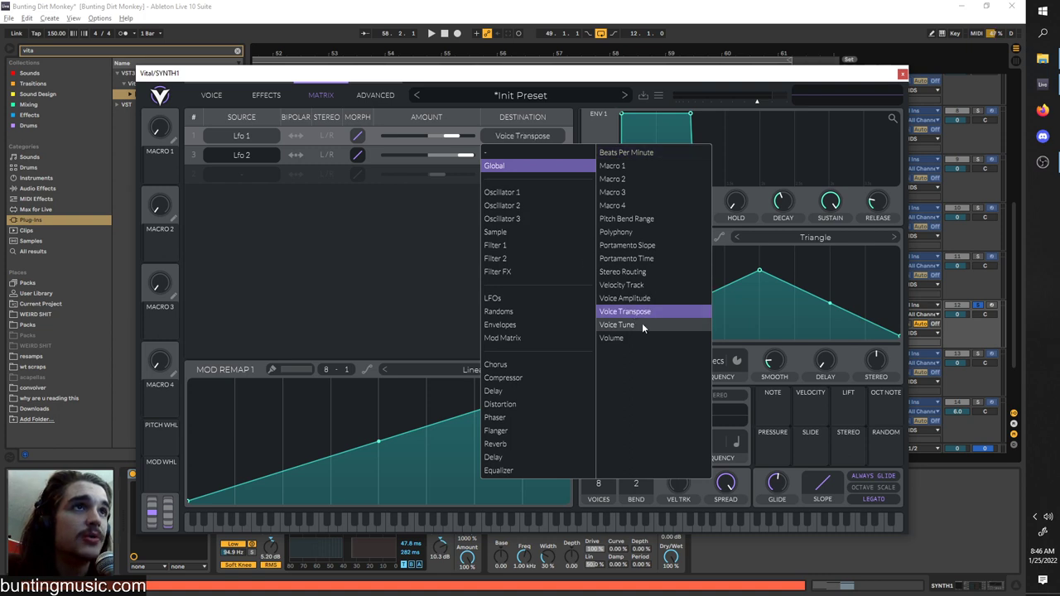
left_click(638, 324)
left_click(439, 238)
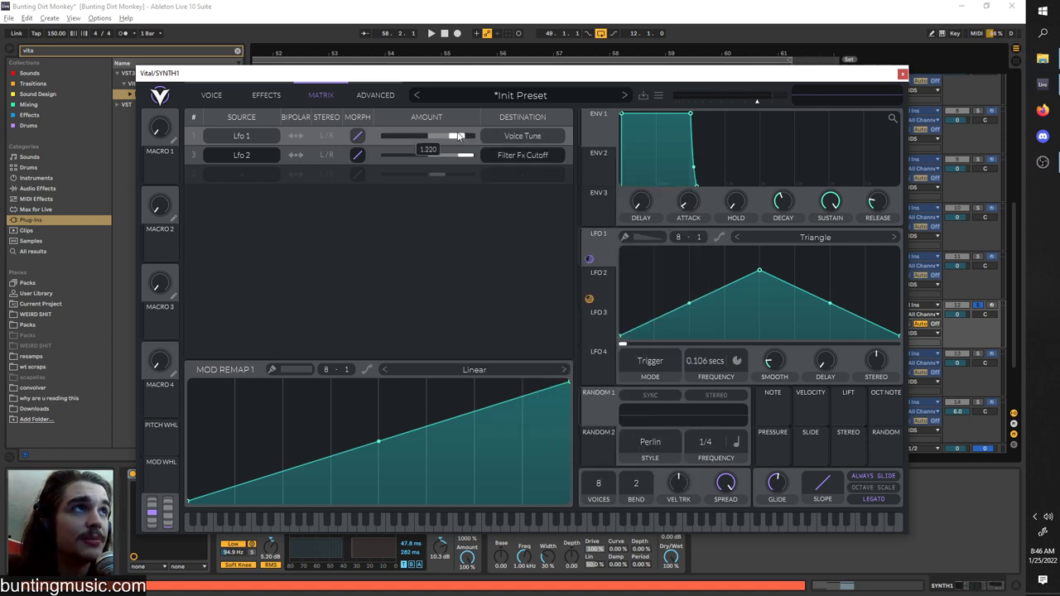
- Increase the LFO 1 to Voice Tune amount, make the modulation bipolar, and play the clip to hear it
key("space")
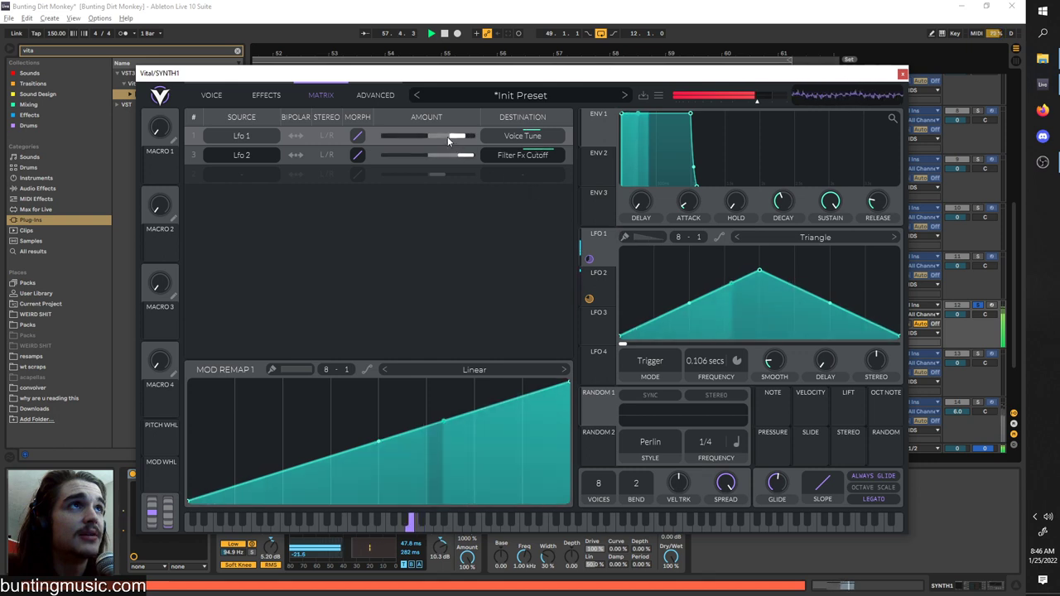
left_click_drag(448, 141, 465, 137)
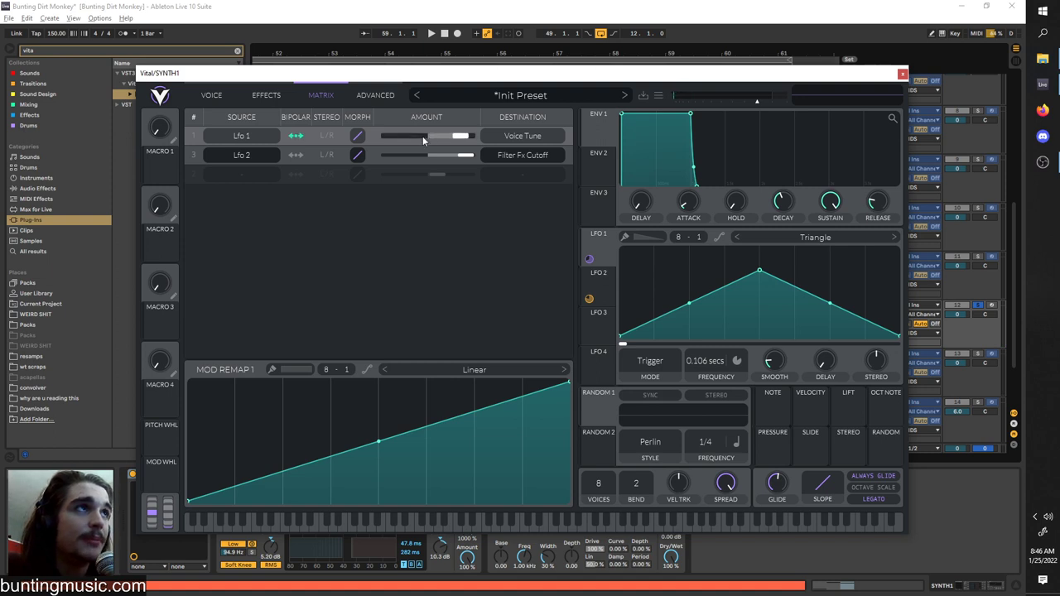
key("space")
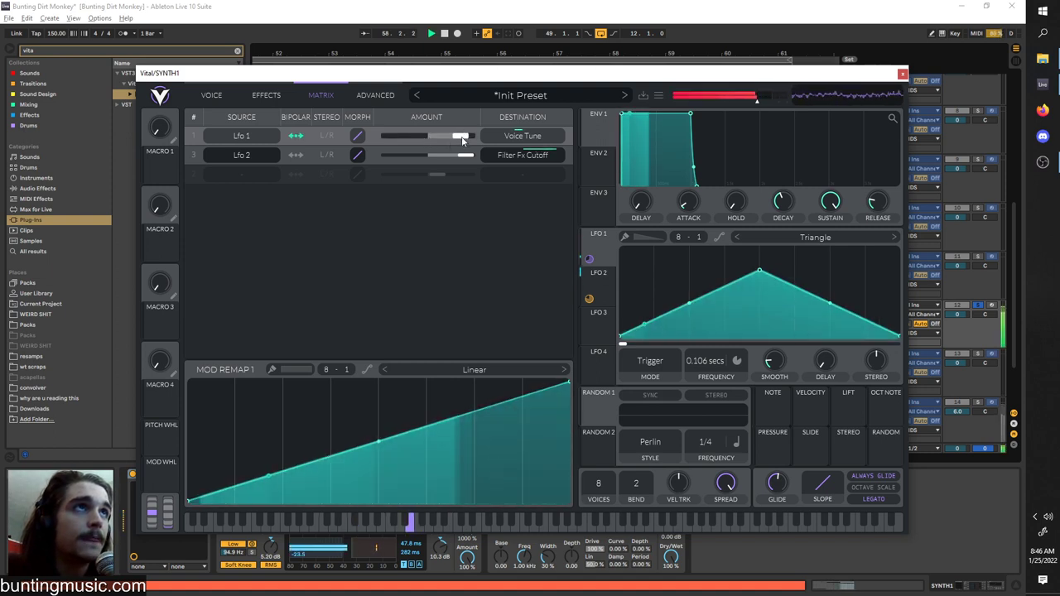
key("space")
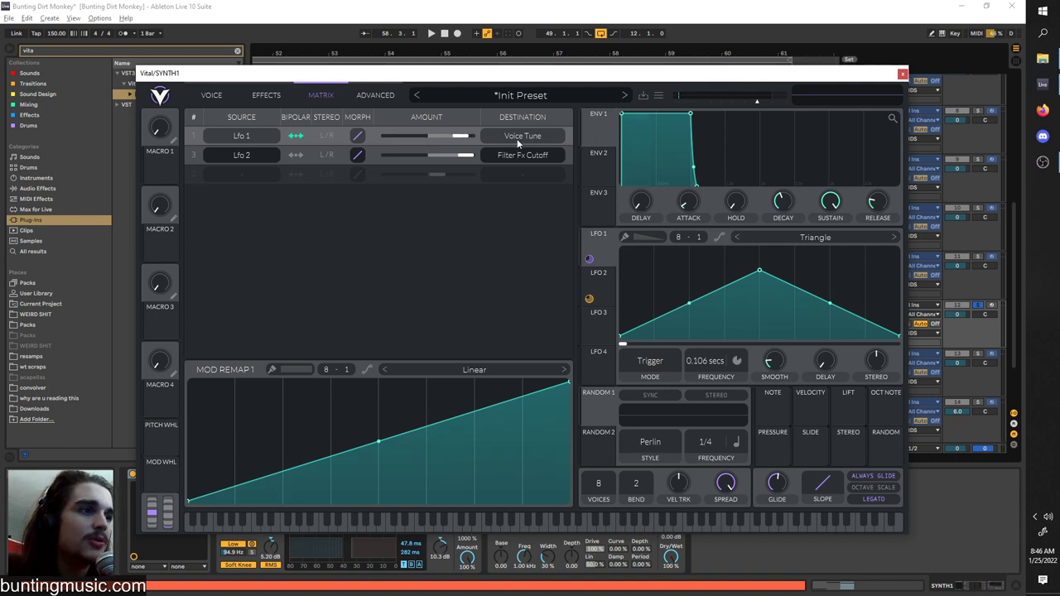
- Switch LFO 1's frequency between Tempo and Seconds, ending on Seconds at 0.021 secs while the clip plays
key("minus")
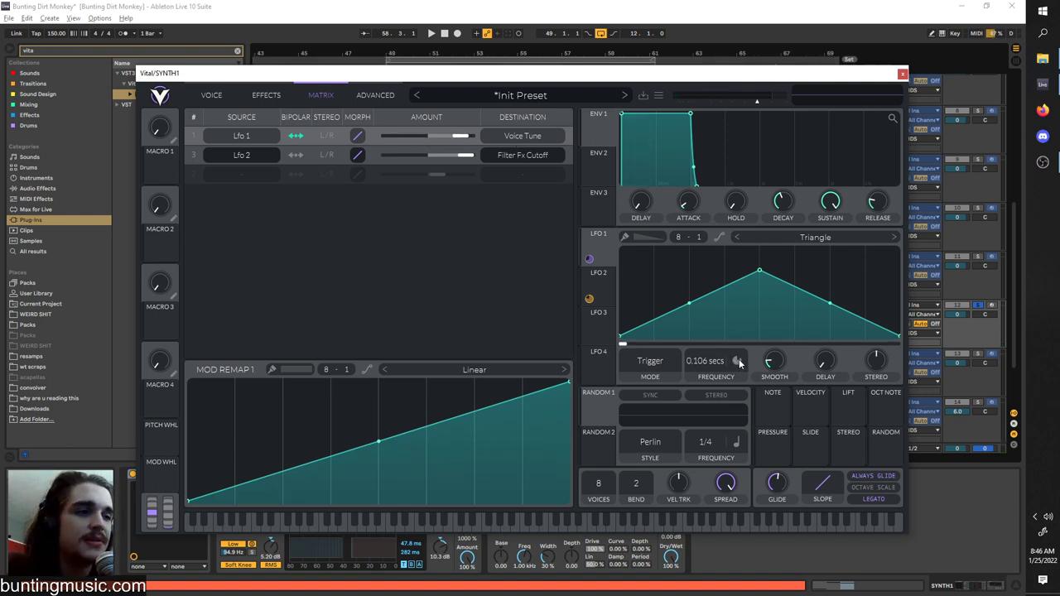
left_click(738, 362)
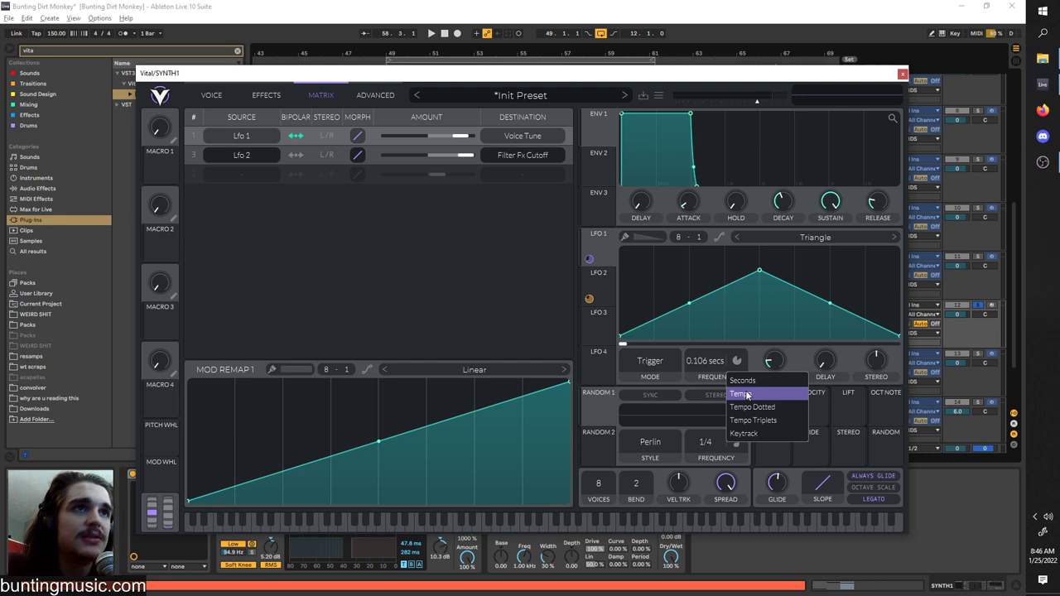
left_click(746, 395)
left_click(740, 364)
left_click(744, 380)
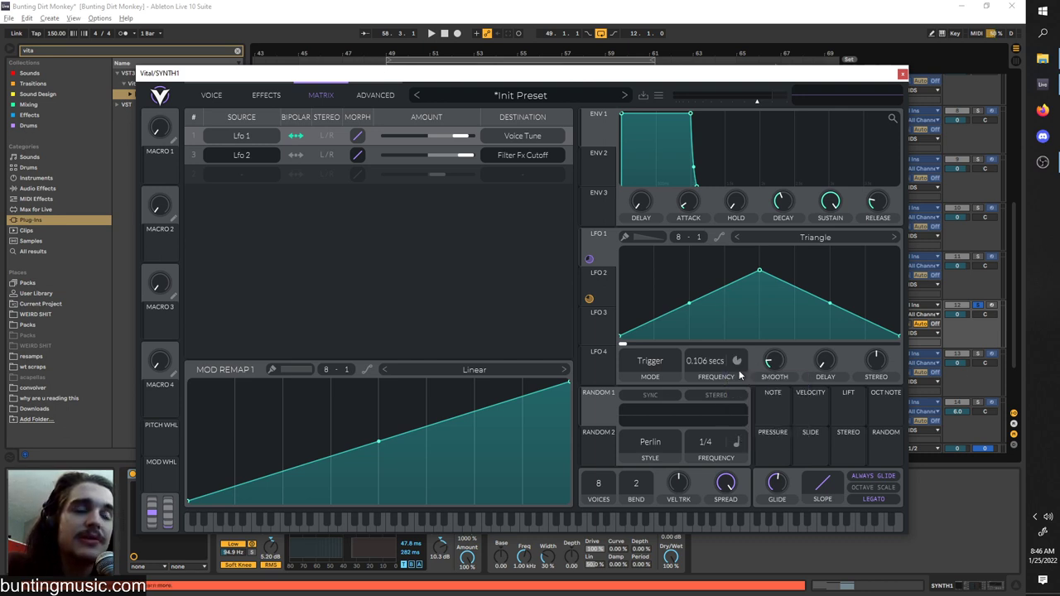
left_click(737, 362)
left_click(746, 395)
left_click(740, 365)
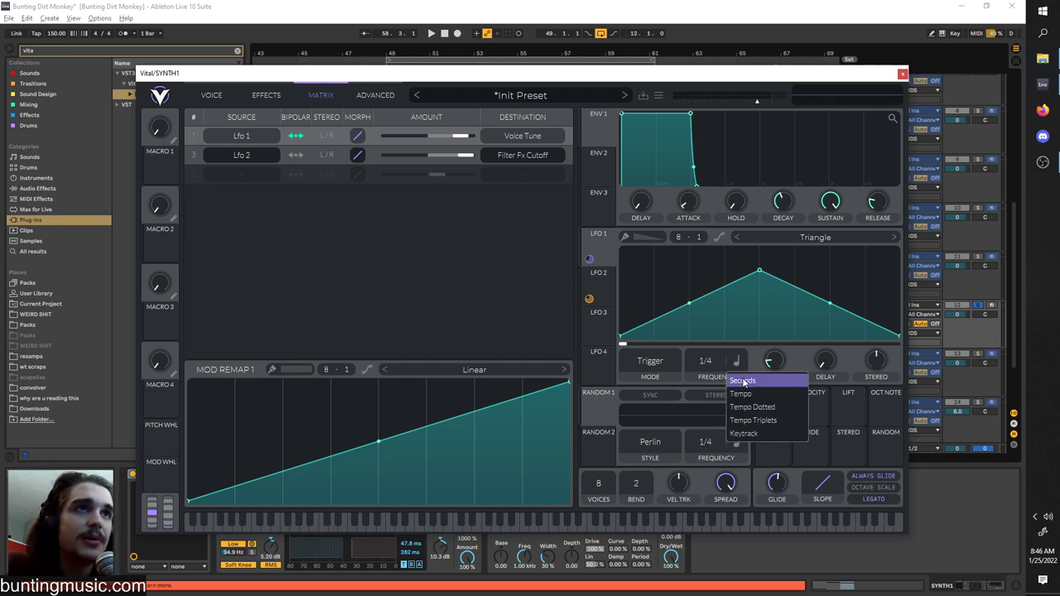
left_click(734, 379)
scroll(709, 357, "up", 3)
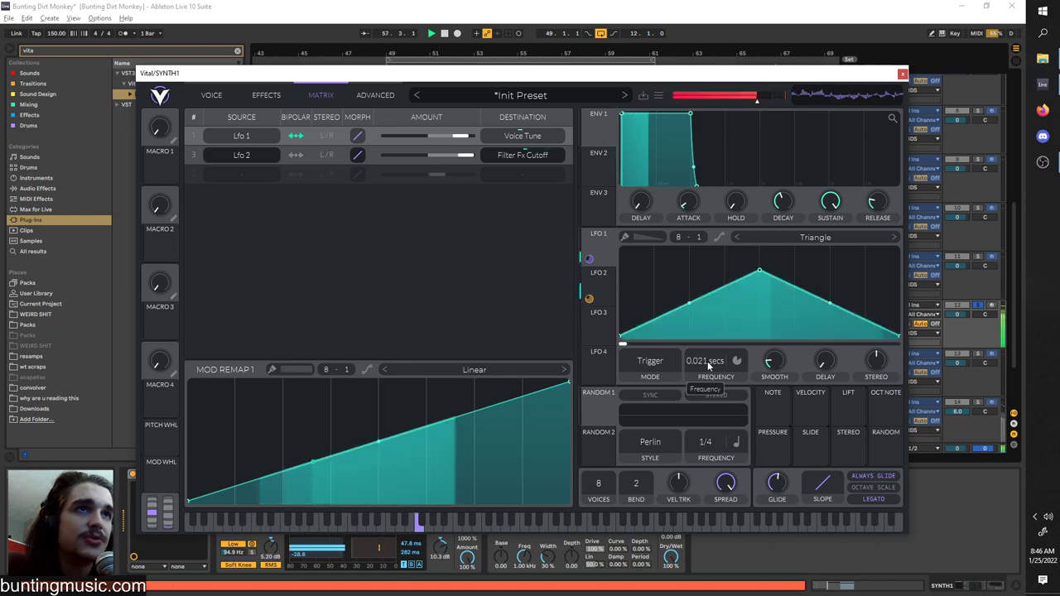
- Fine-tune LFO 1's frequency in seconds while the track 12 clip plays
left_click_drag(707, 365, 707, 385)
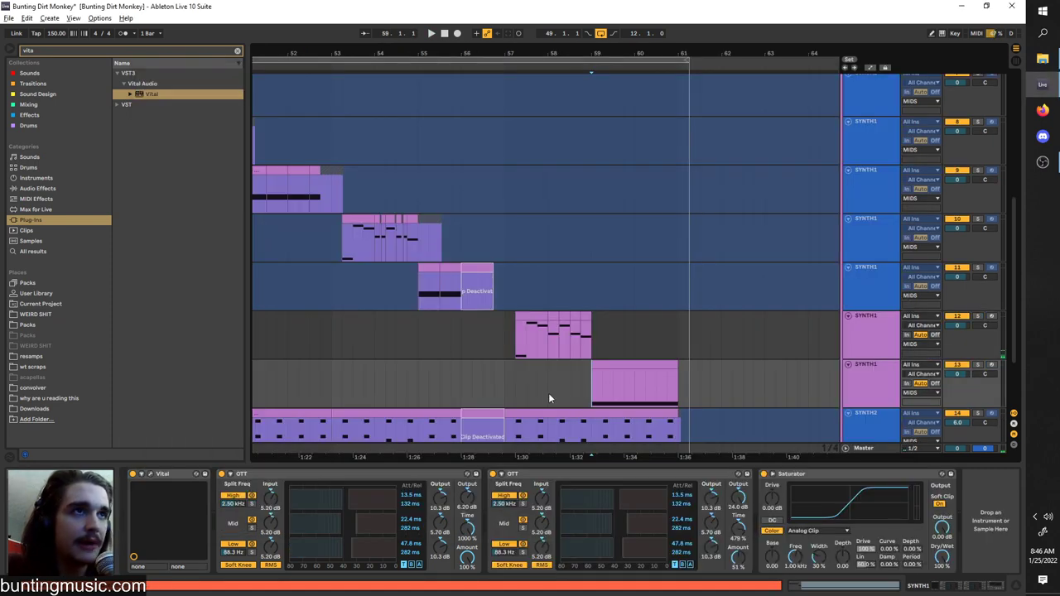
- Solo the track 13 SYNTH1 and play its clip to hear the next bass
scroll(597, 394, "up", 3)
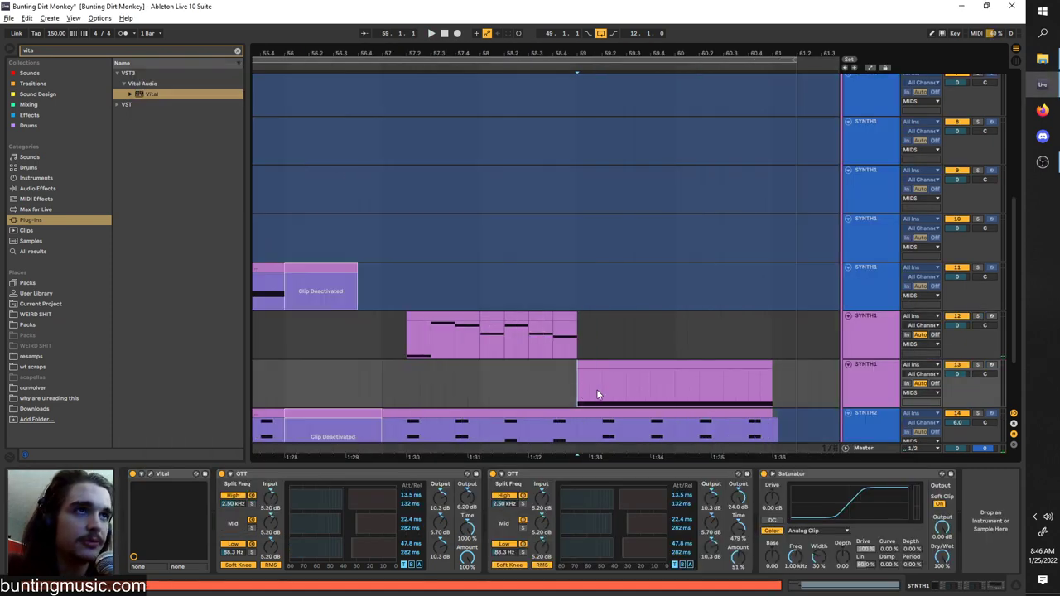
key("space")
left_click(870, 377)
left_click(977, 364)
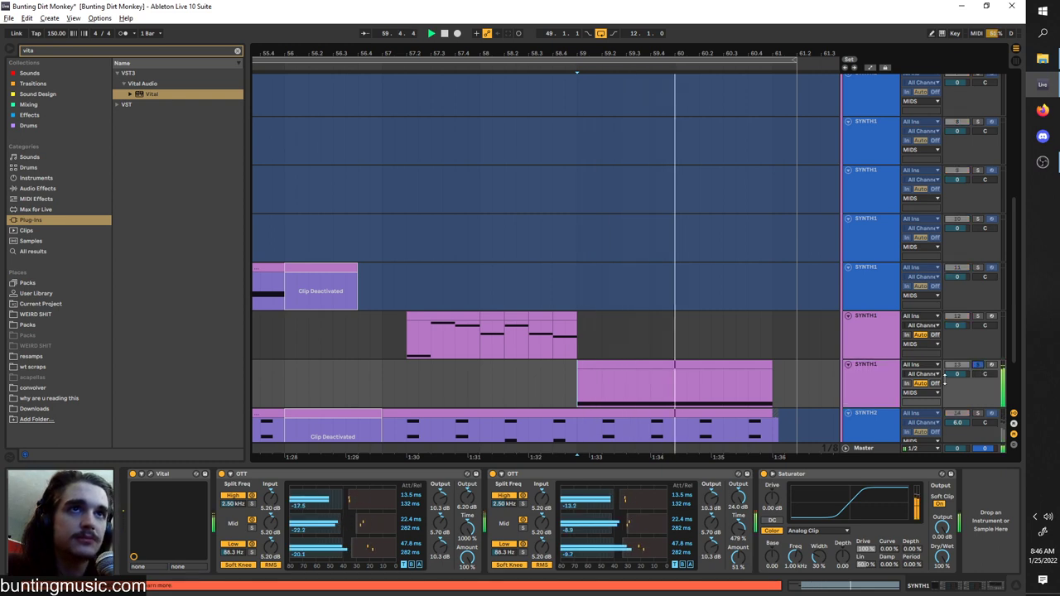
left_click(889, 392)
key("space")
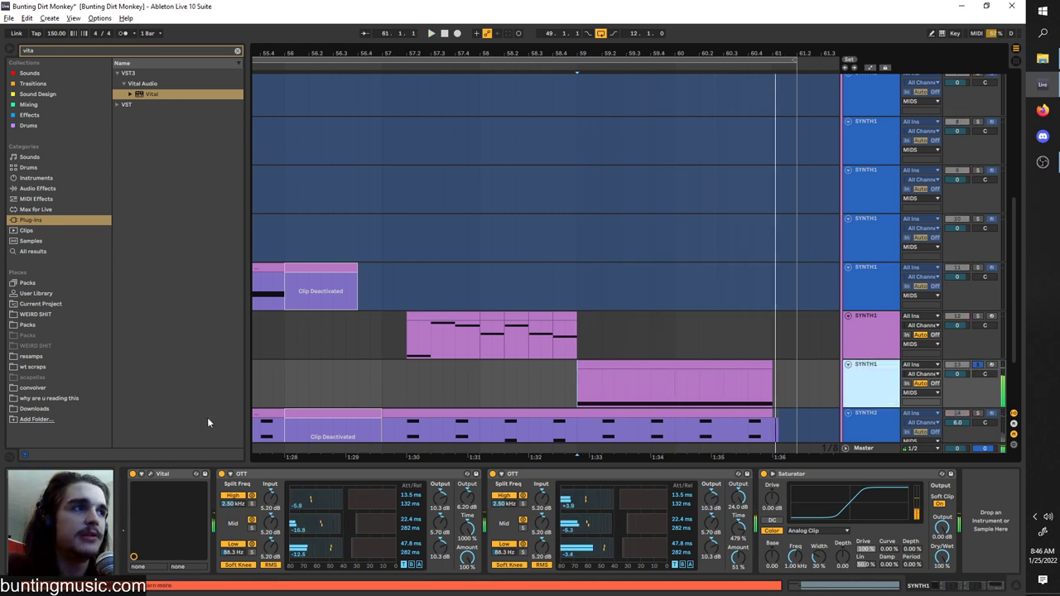
- Bring up the track 13 Vital patch and browse oscillator 1's wavetable folders, including glork tables 1, without changing the wavetable
left_click(148, 475)
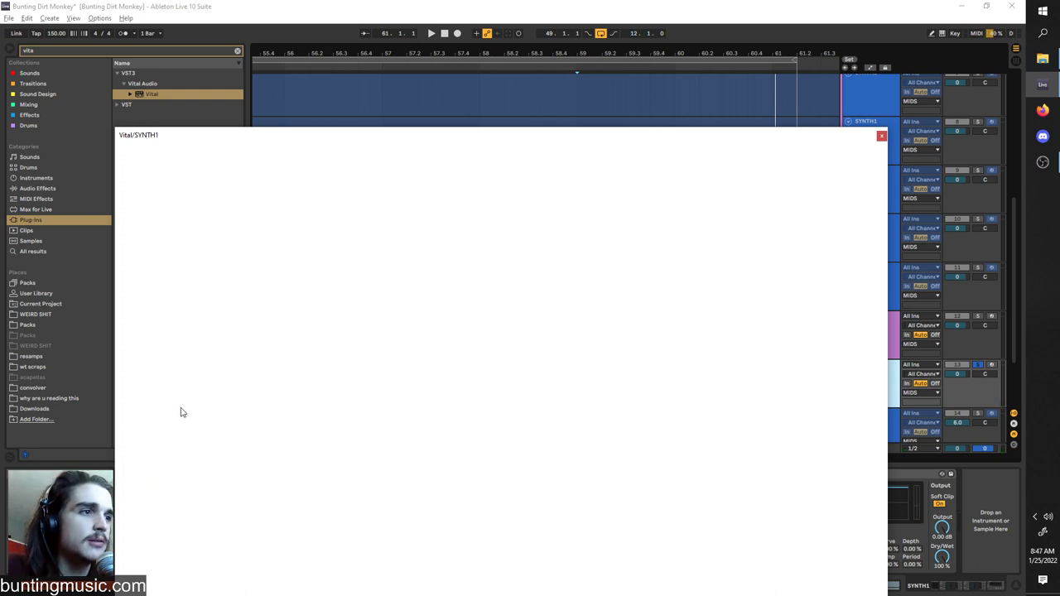
left_click_drag(404, 145, 479, 110)
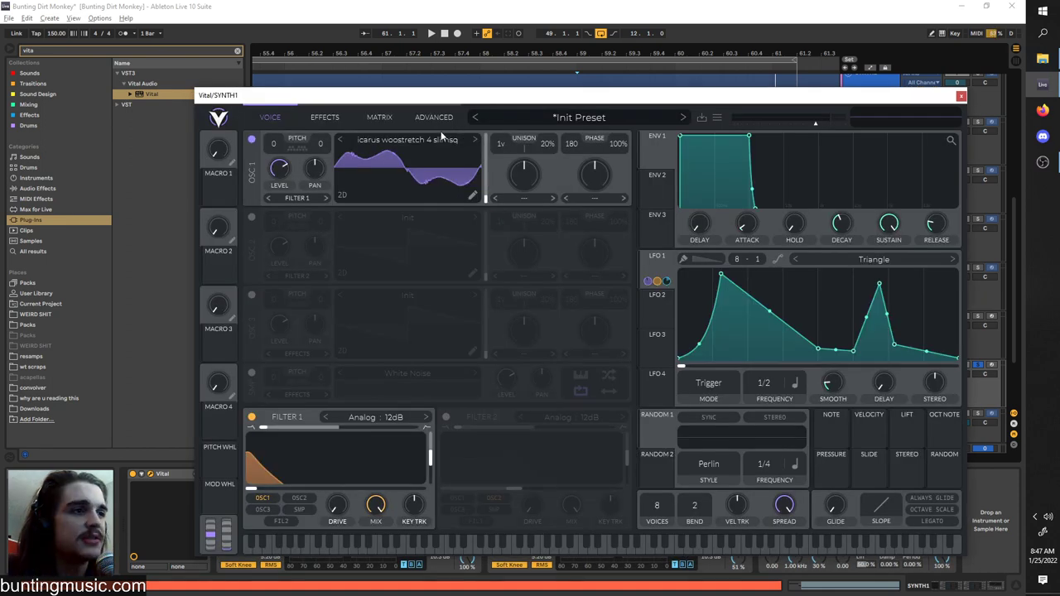
left_click(425, 142)
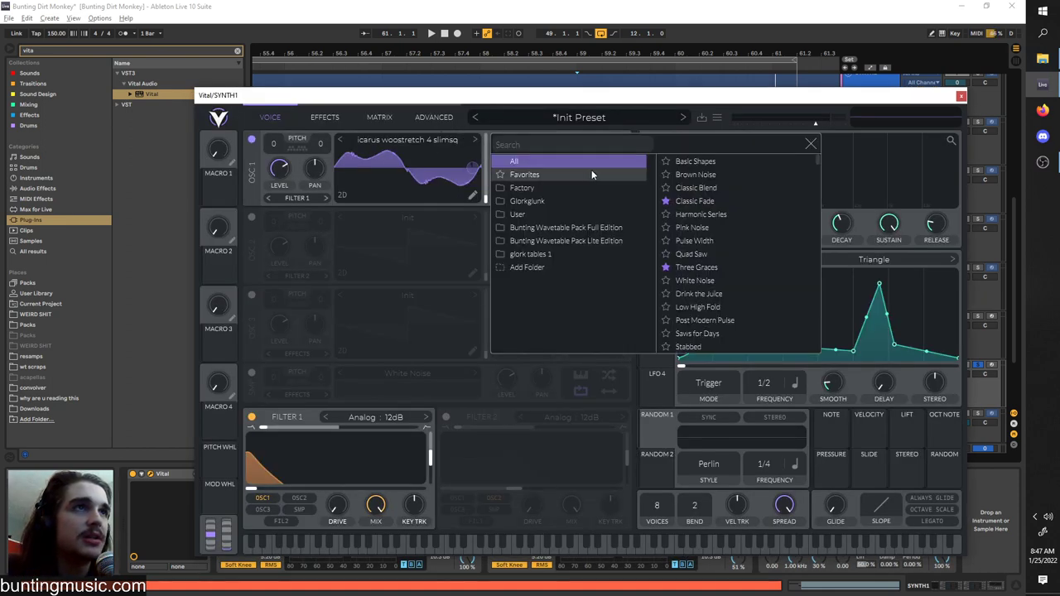
left_click(571, 198)
left_click(555, 255)
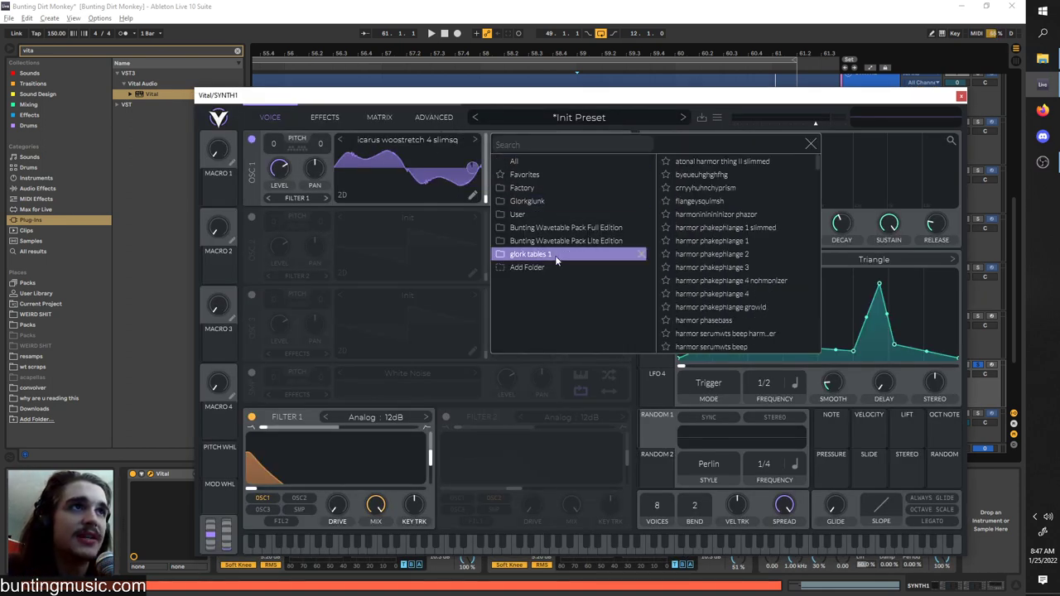
left_click(587, 199)
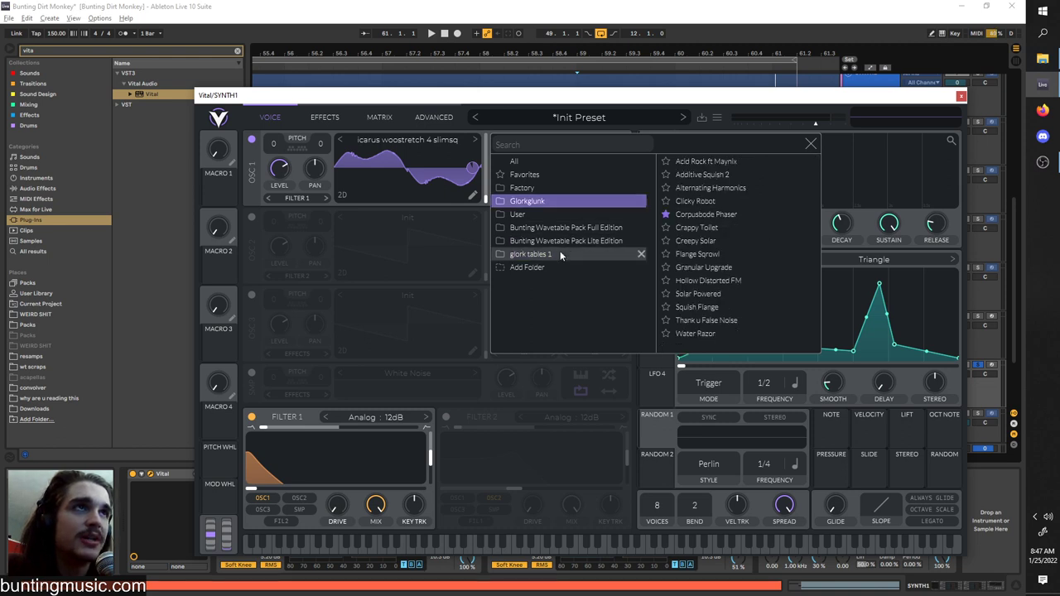
left_click(559, 254)
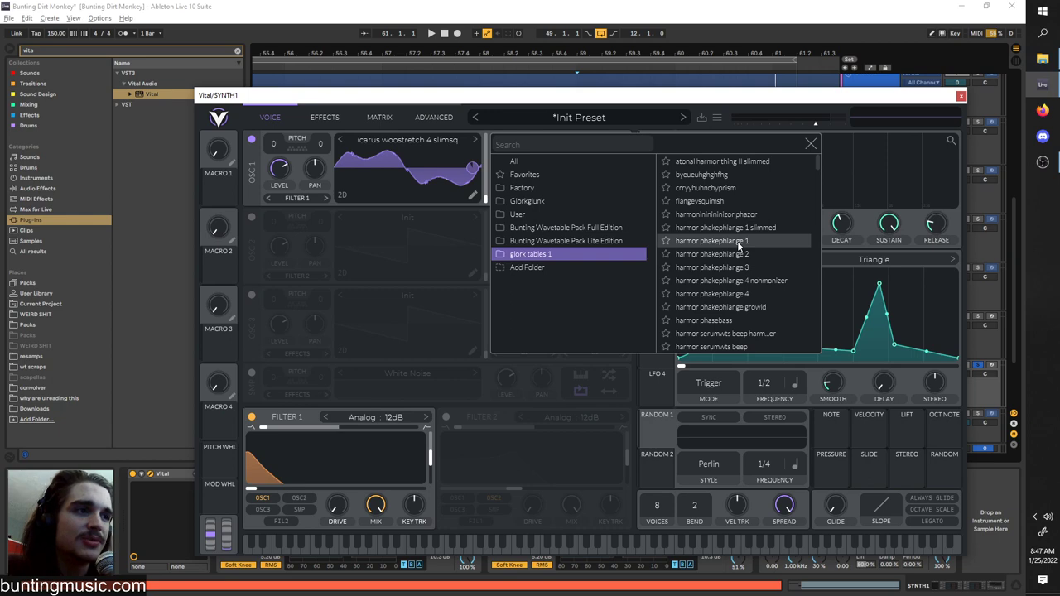
scroll(742, 239, "down", 5)
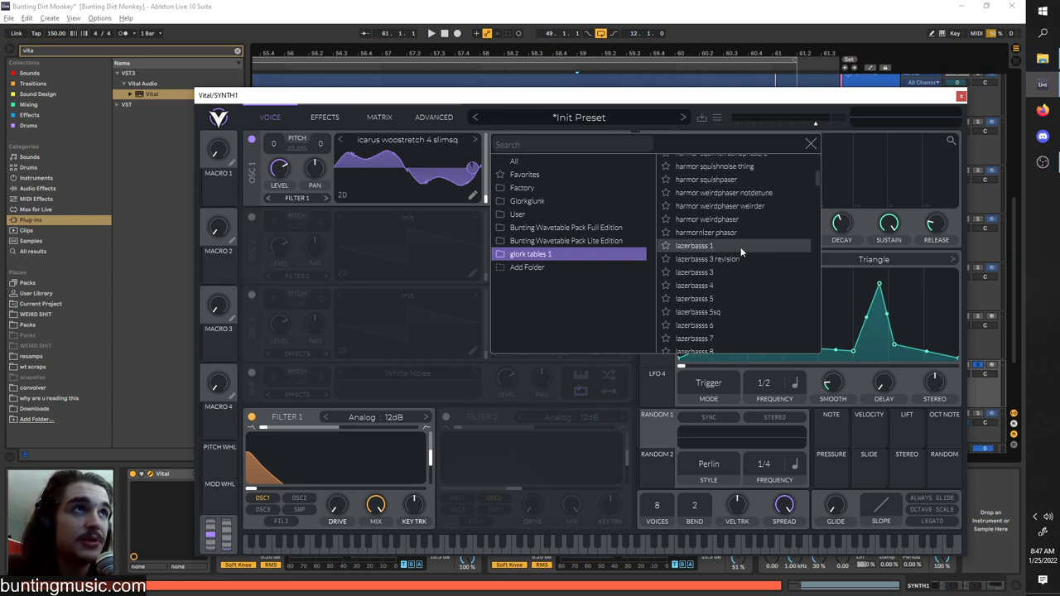
left_click(810, 144)
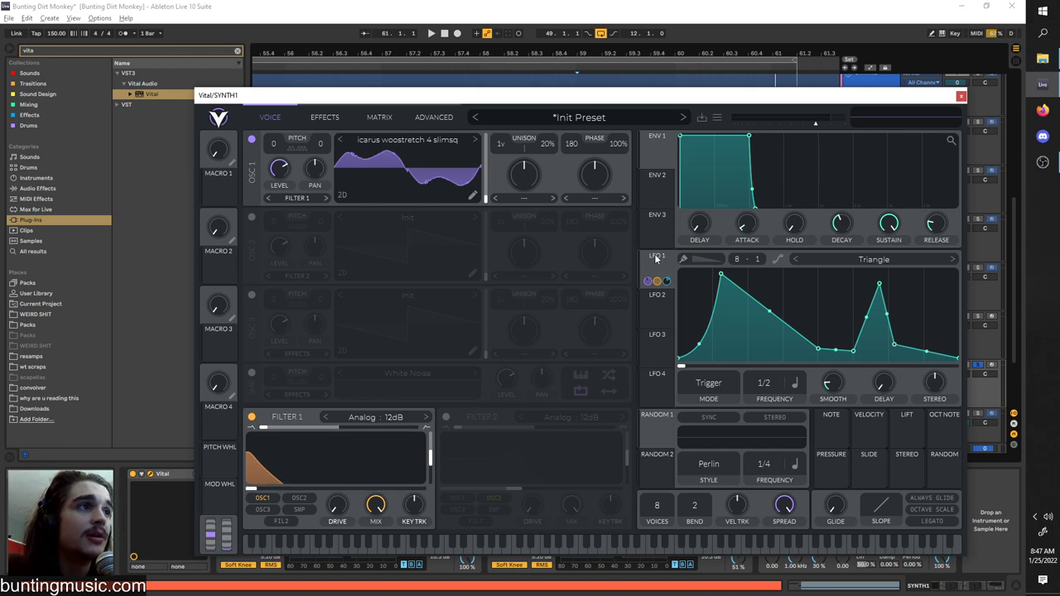
- Inspect the patch's effects chain and the destinations modulated by LFO 1
left_click(325, 116)
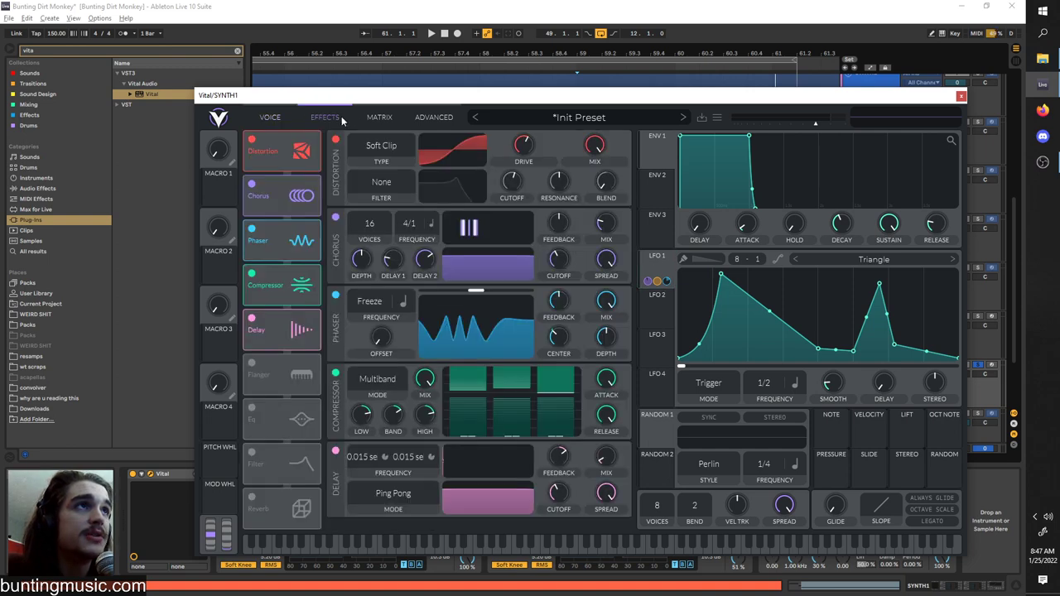
left_click(286, 116)
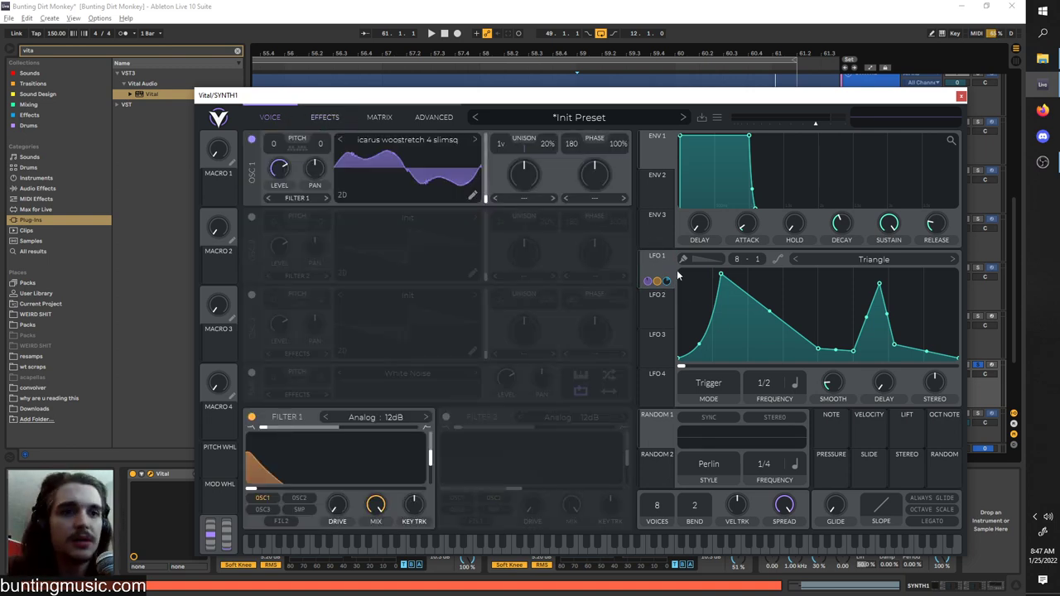
left_click(669, 273)
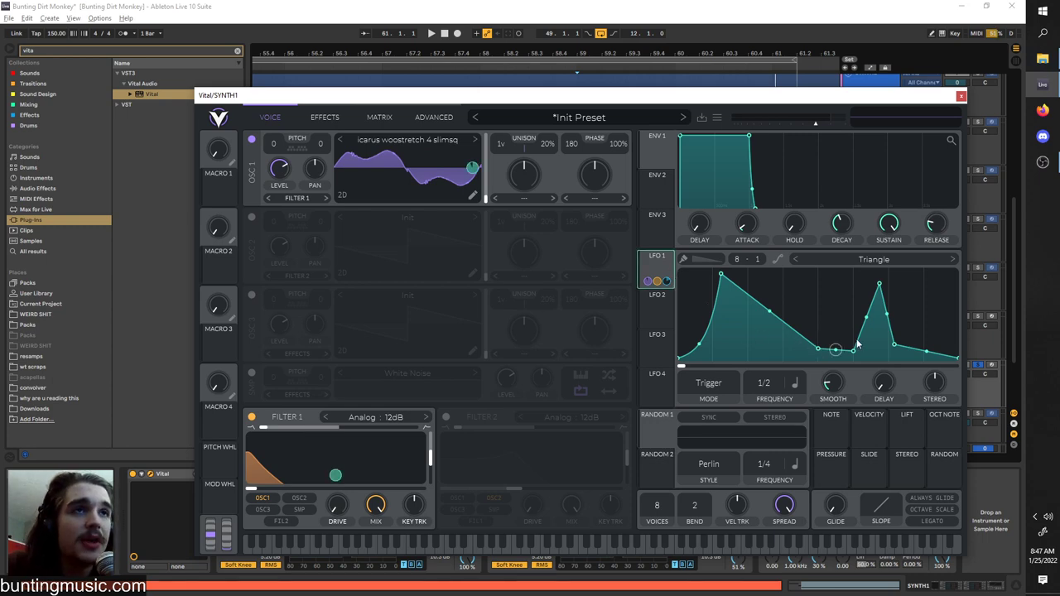
- Bypass the phaser and the delay during playback to compare the sound, and re-enable both effects
left_click(326, 118)
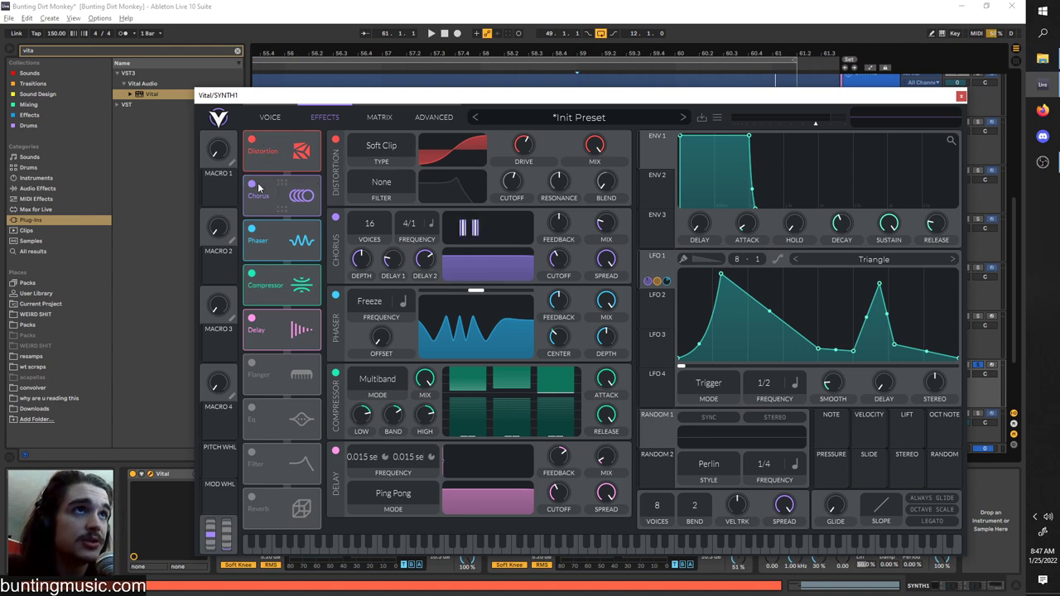
left_click(252, 229)
key("space")
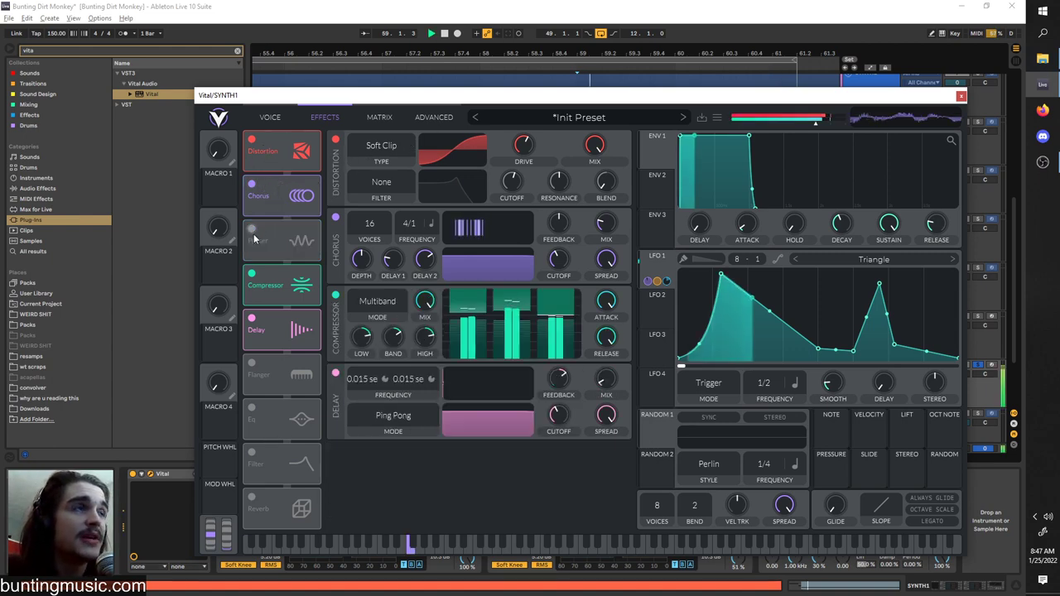
left_click(252, 318)
left_click(252, 229)
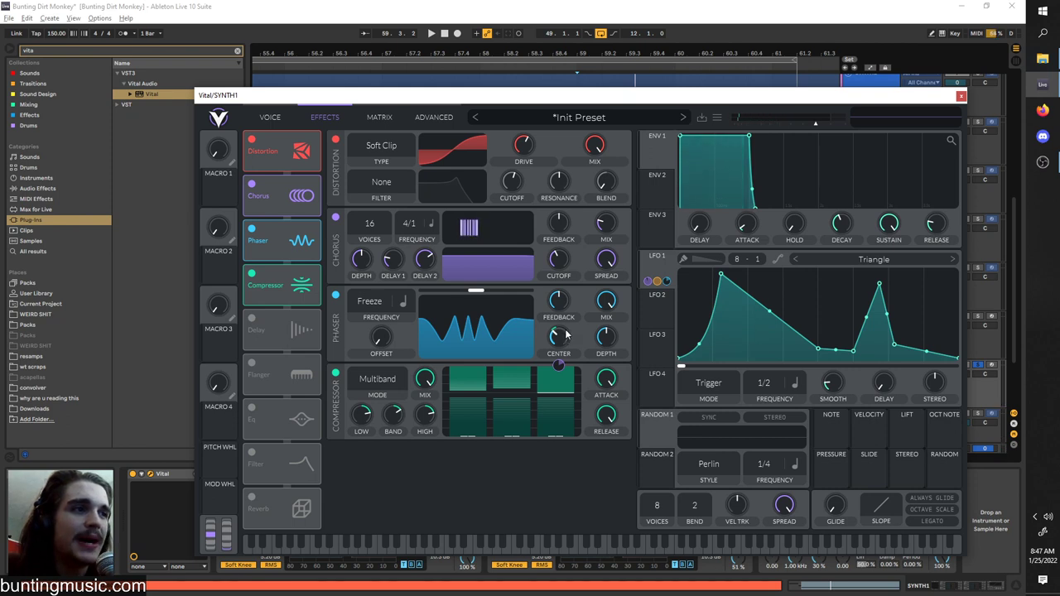
left_click(251, 319)
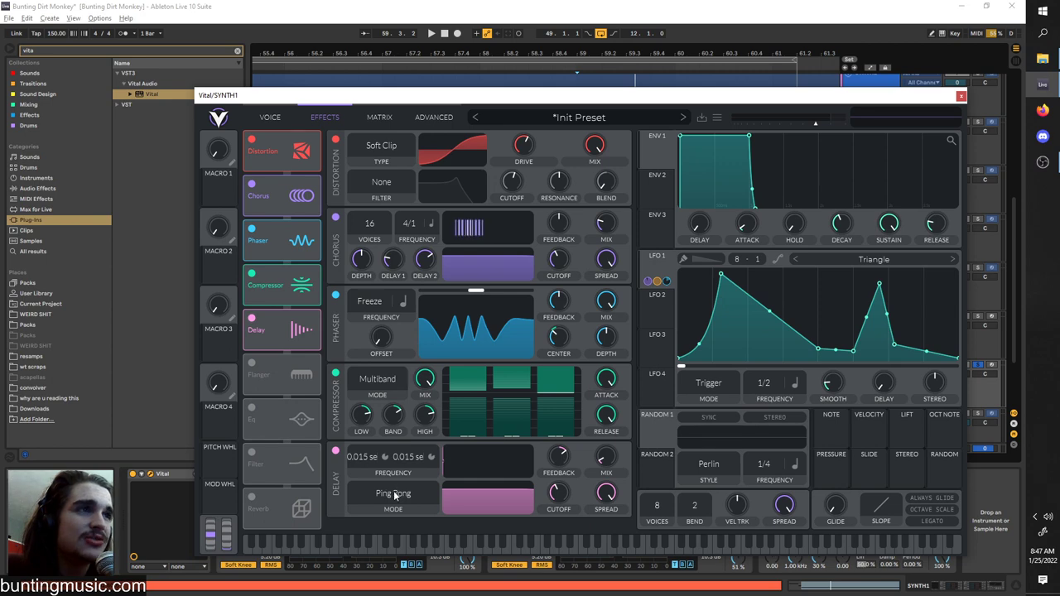
- Try the delay in Mono mode while the clip plays, and return it to Ping Pong
left_click(394, 495)
left_click(390, 512)
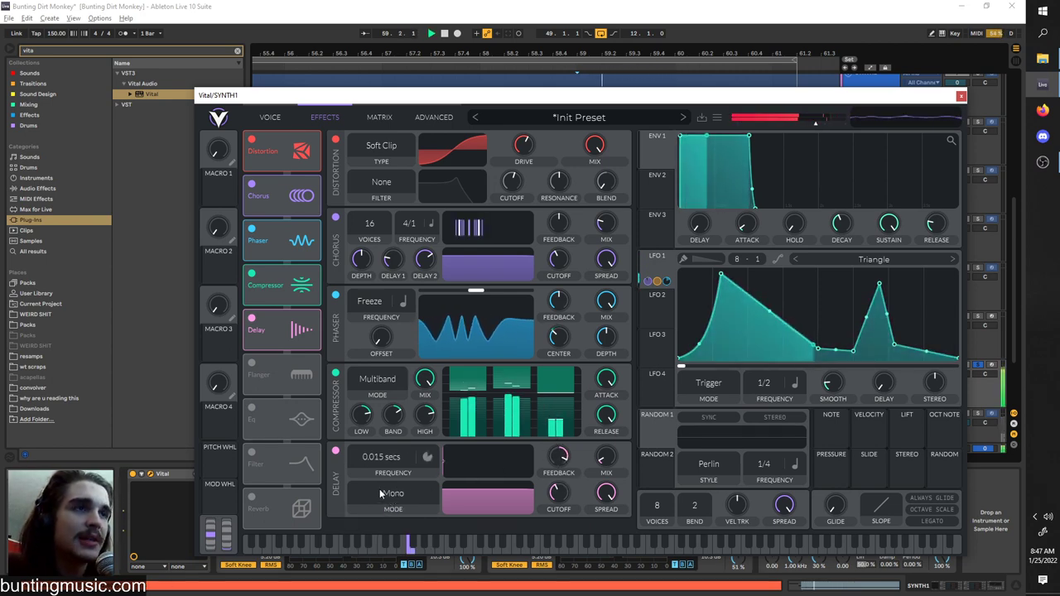
left_click(388, 495)
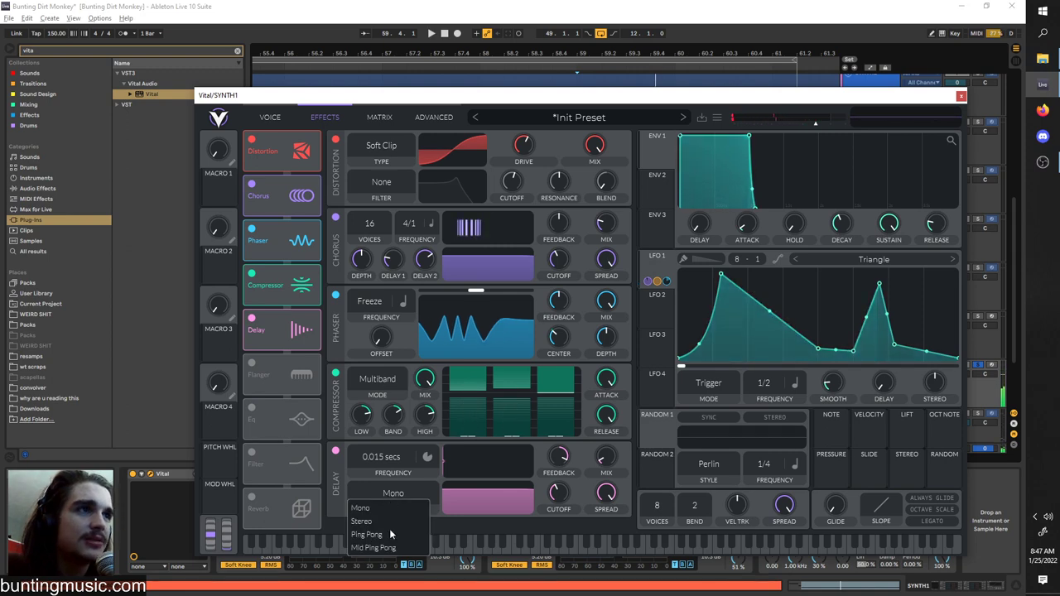
left_click(391, 535)
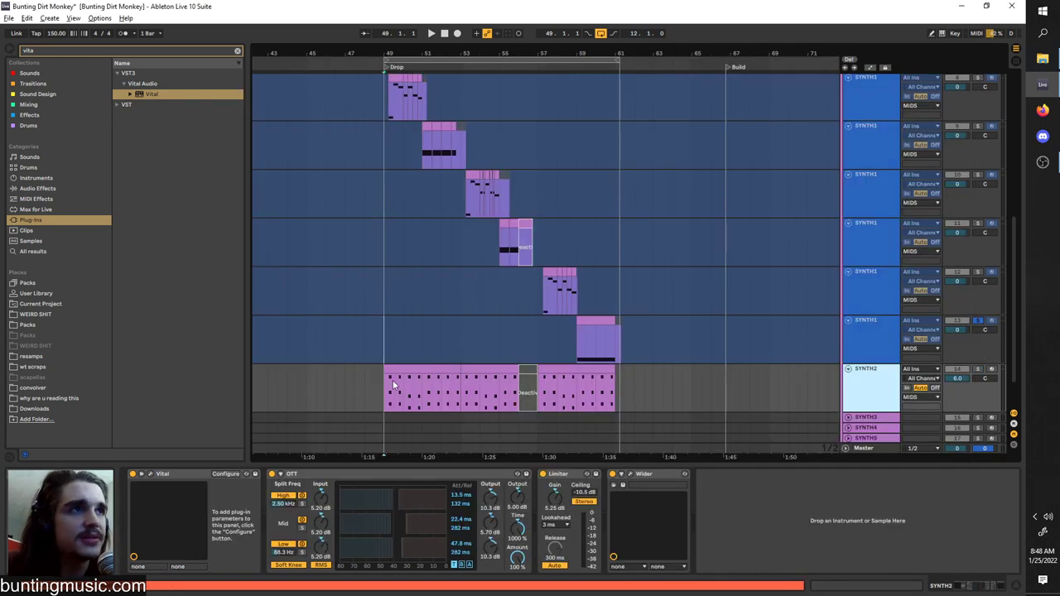
- Solo the SYNTH2 track and play its clip from bar 49 at the start of the drop
left_click(383, 385)
key("z")
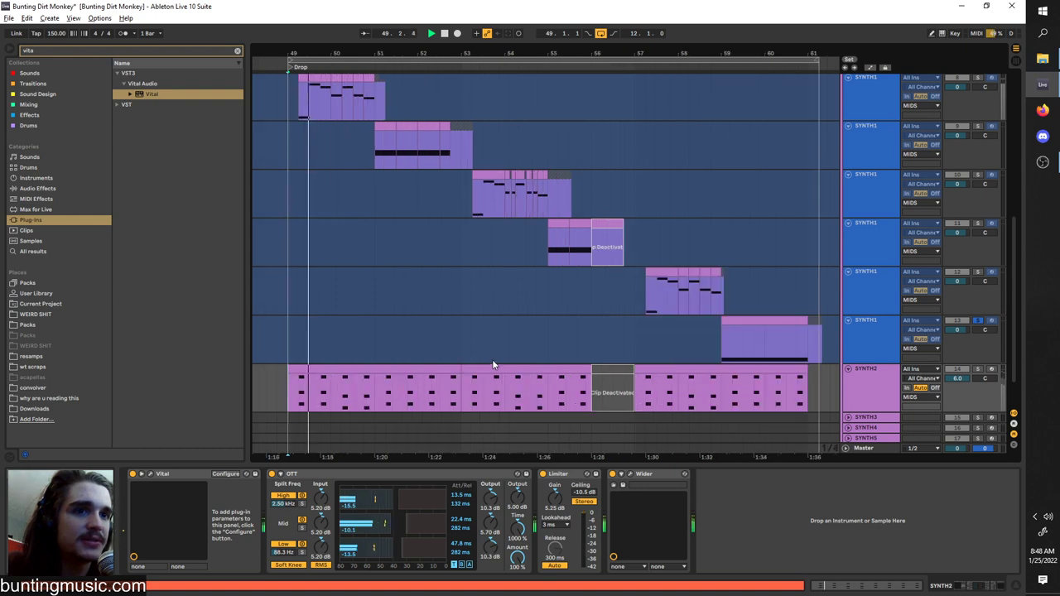
left_click(857, 398)
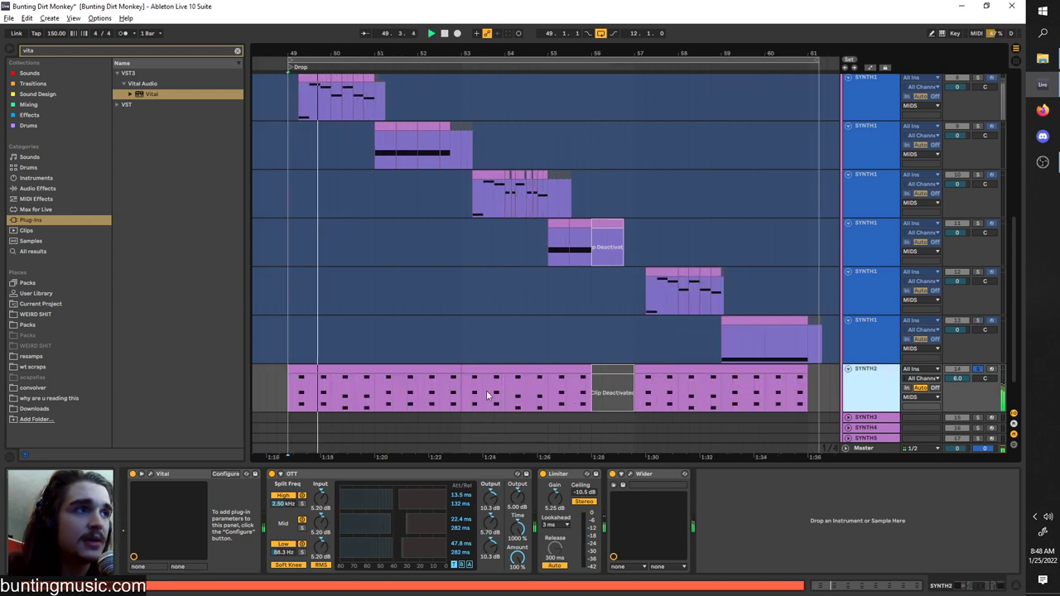
key("space")
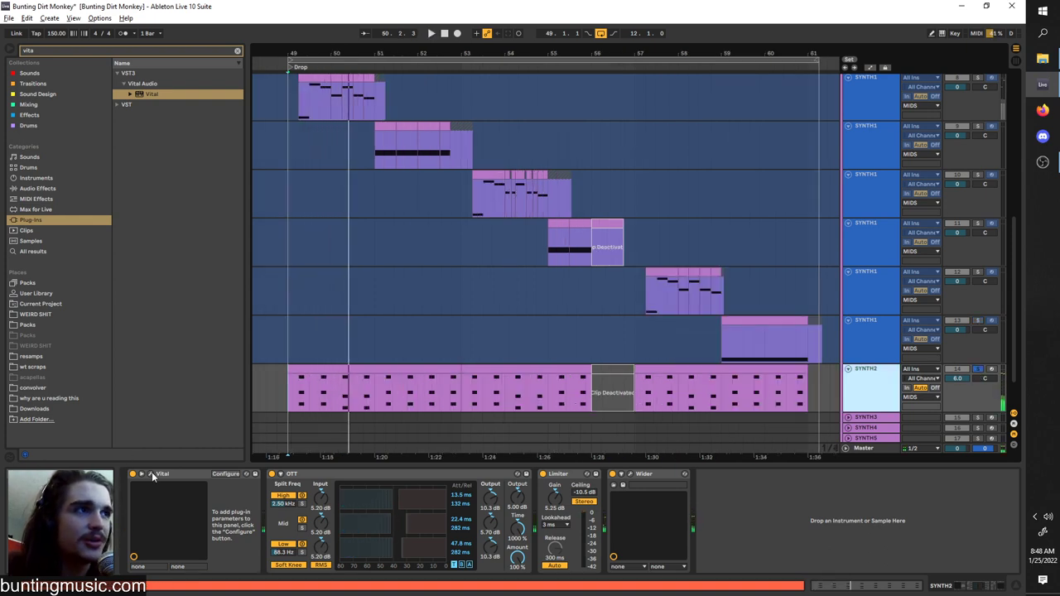
- In SYNTH2's Vital, turn off oscillator 1 and enable the White Noise sampler at level 0.107 during playback
left_click(150, 473)
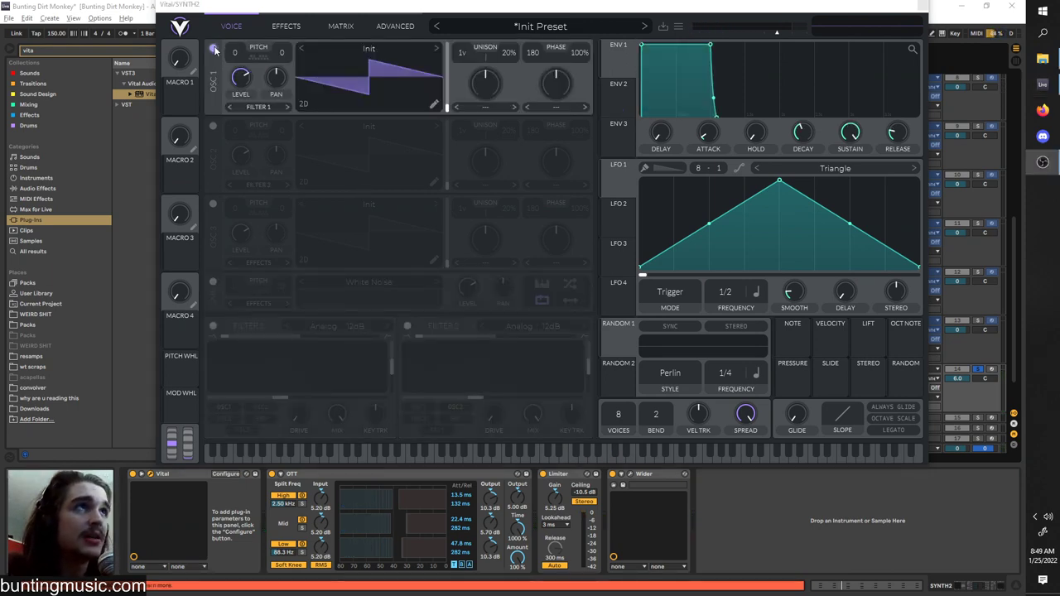
mouse_move(351, 6)
left_mouse_down()
mouse_move(405, 493)
mouse_move(323, 240)
mouse_move(339, 24)
left_mouse_up()
left_click(298, 389)
key("space")
left_click(248, 70)
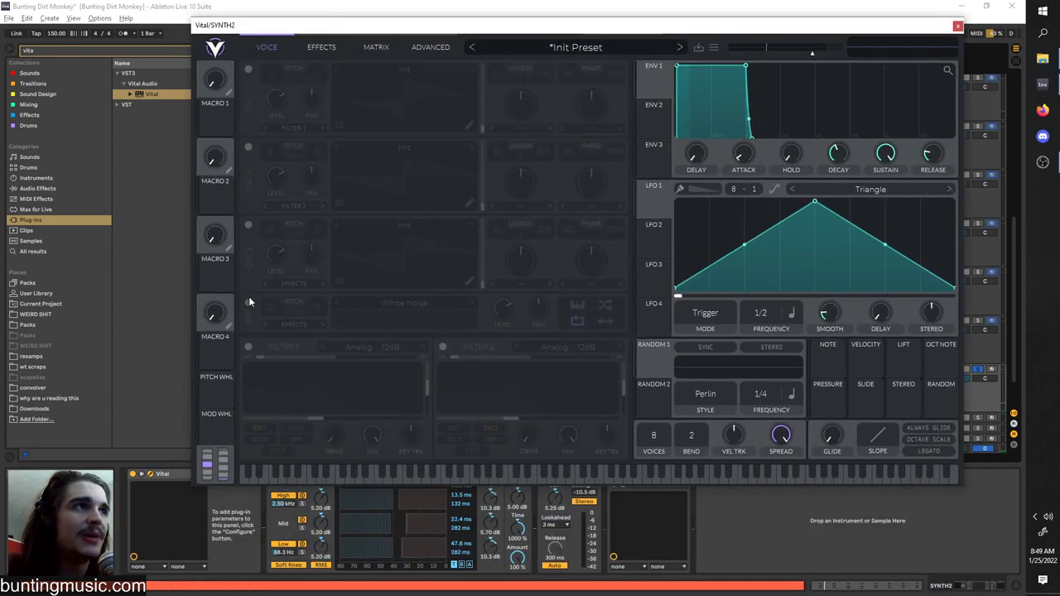
left_click(249, 302)
mouse_move(499, 325)
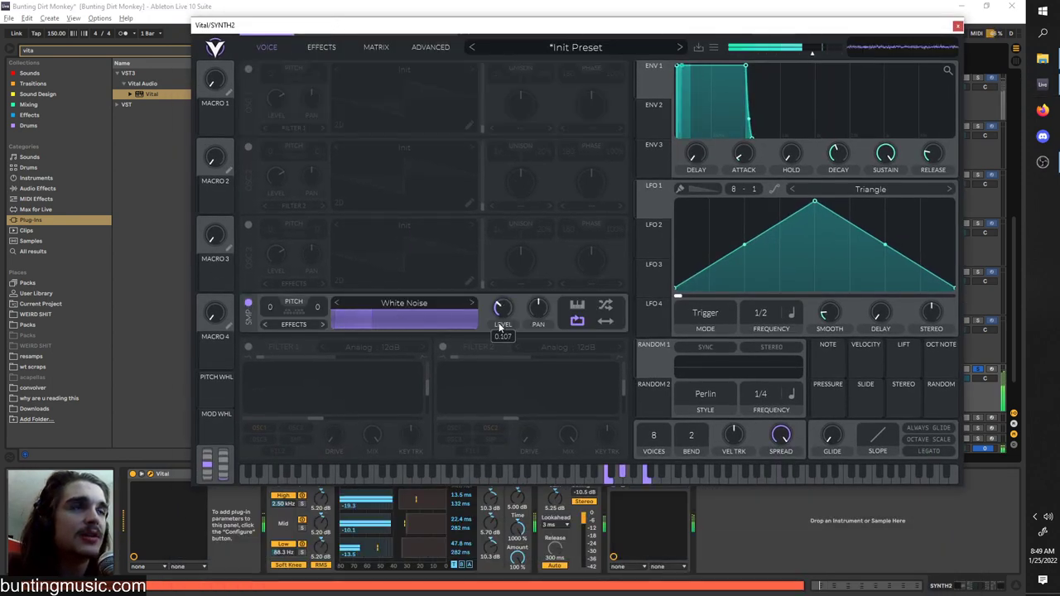
- Enable filter 1 and set its type to Comb : Low High Flange+
left_click(248, 347)
left_click(374, 348)
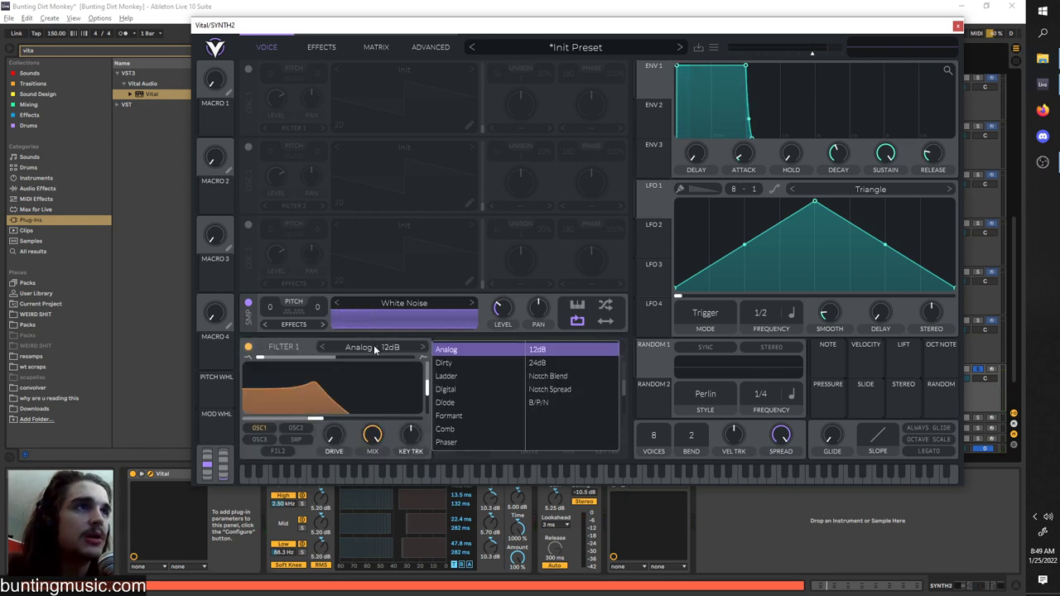
left_click(445, 429)
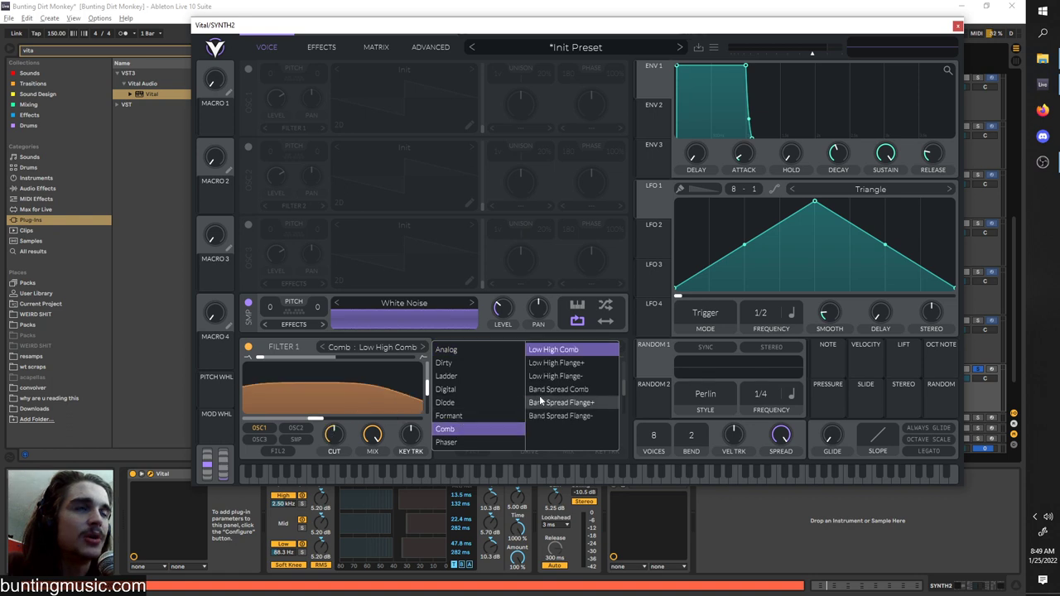
left_click(547, 365)
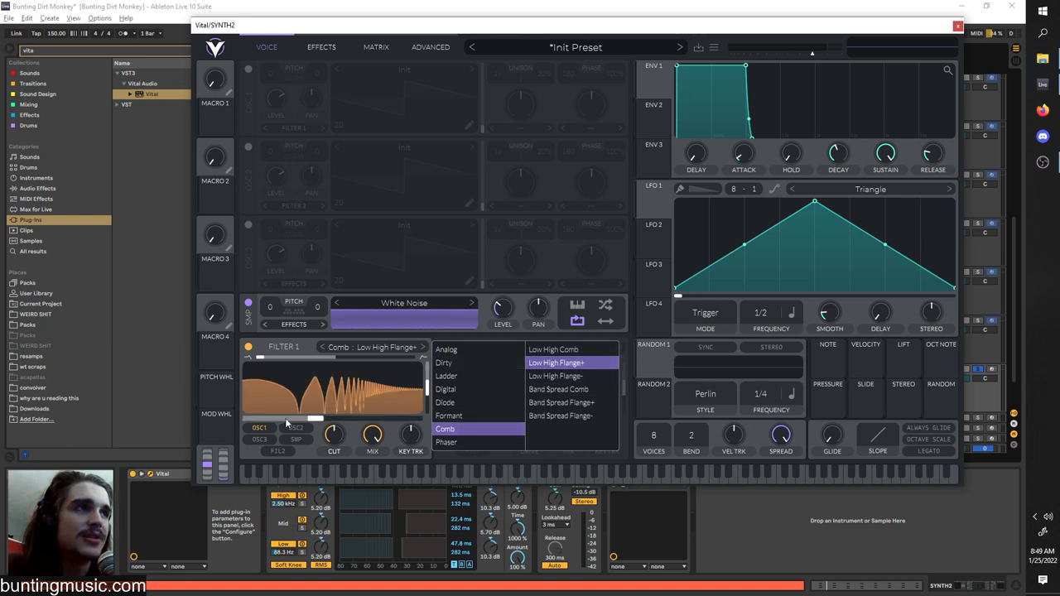
- Route the sampler instead of oscillator 1 into filter 1, raise the filter's key tracking, and play a test note
left_click(274, 430)
left_click(292, 440)
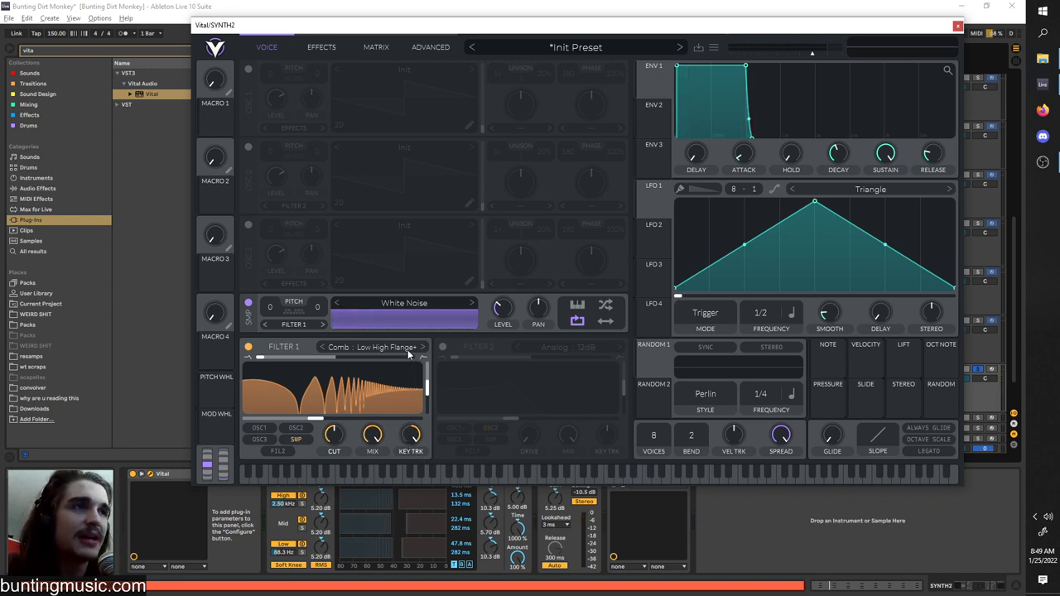
left_click(621, 473)
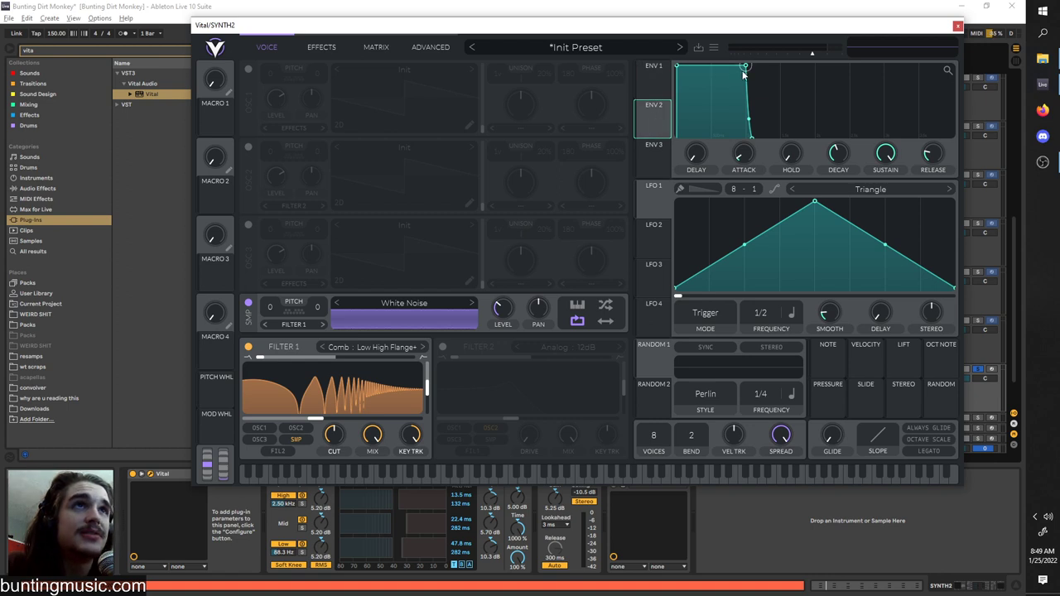
- Modulate the sampler's level with a short-decay, zero-sustain envelope 2, and raise filter 1's resonance to maximum
left_click_drag(743, 72, 503, 315)
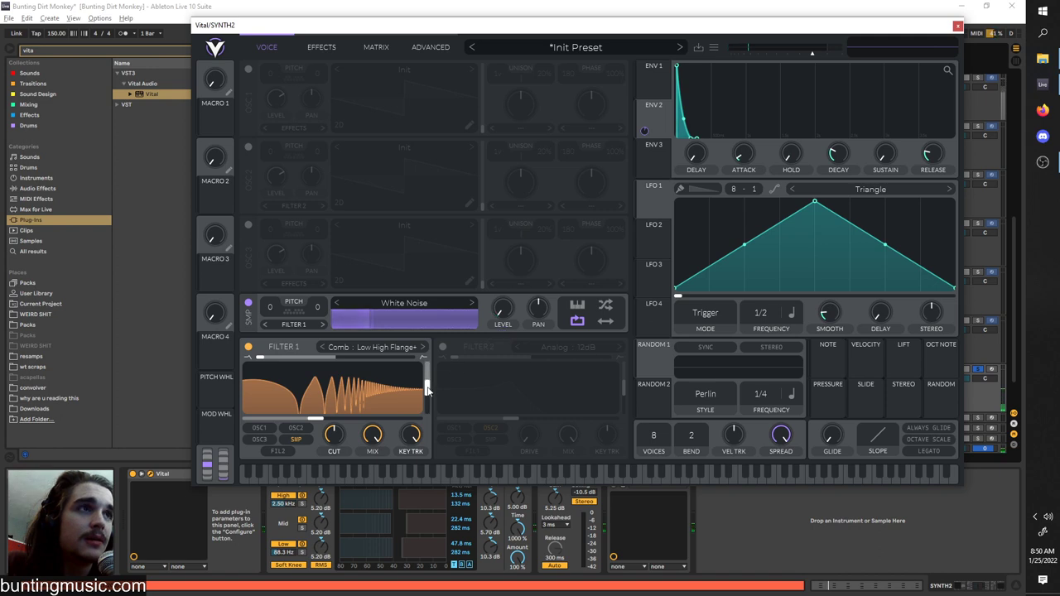
left_click_drag(428, 388, 427, 362)
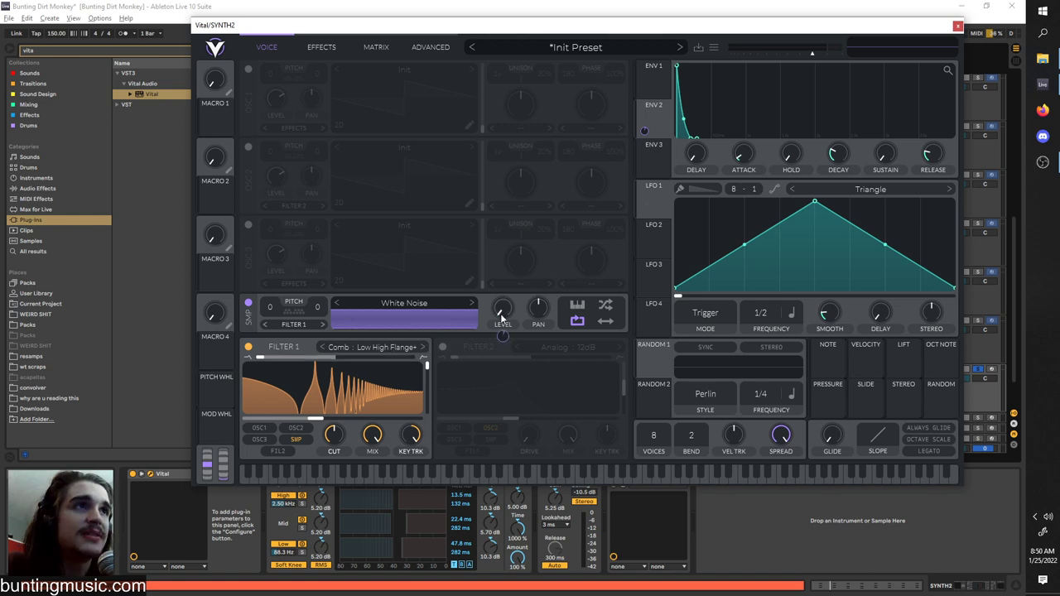
- Raise filter 1's blend and set its comb cutoff to about 55.9 semitones while auditioning a note
left_click_drag(262, 355, 290, 327)
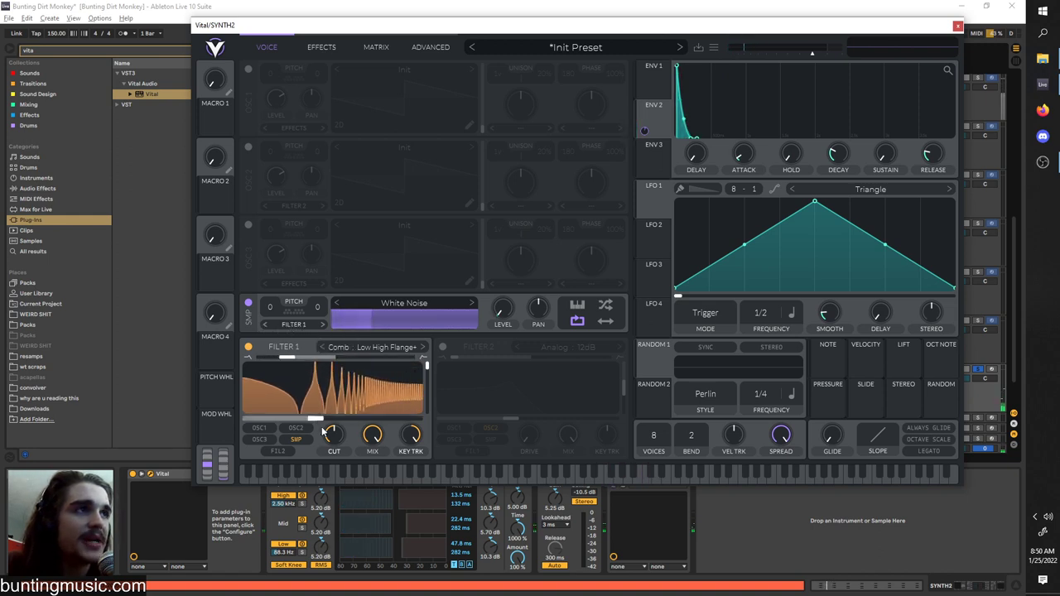
left_click_drag(331, 436, 324, 404)
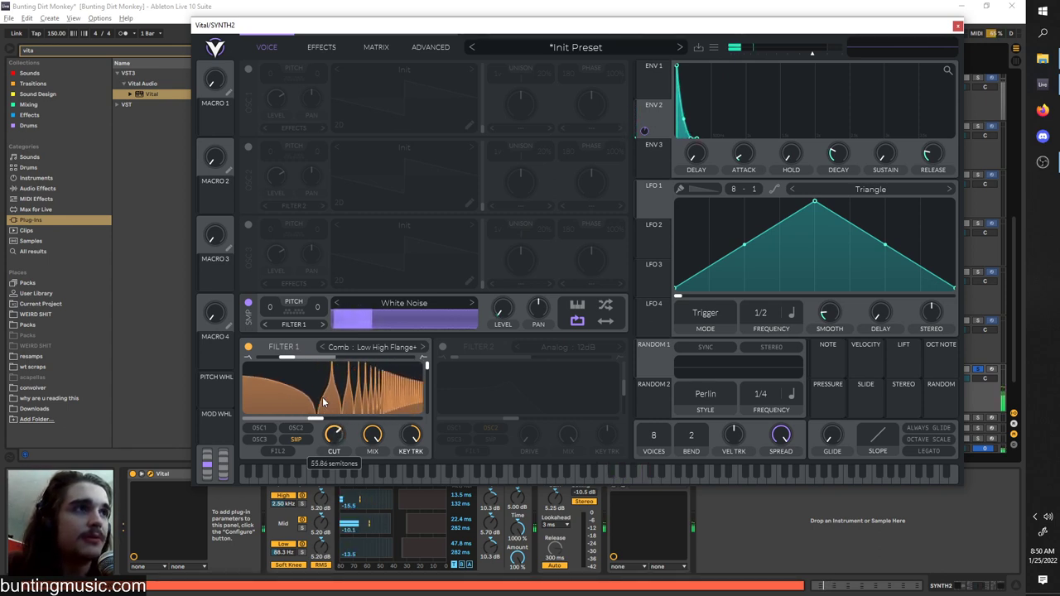
- Enable filter 2 and set its type to Comb : Low High Flange-
left_click(443, 348)
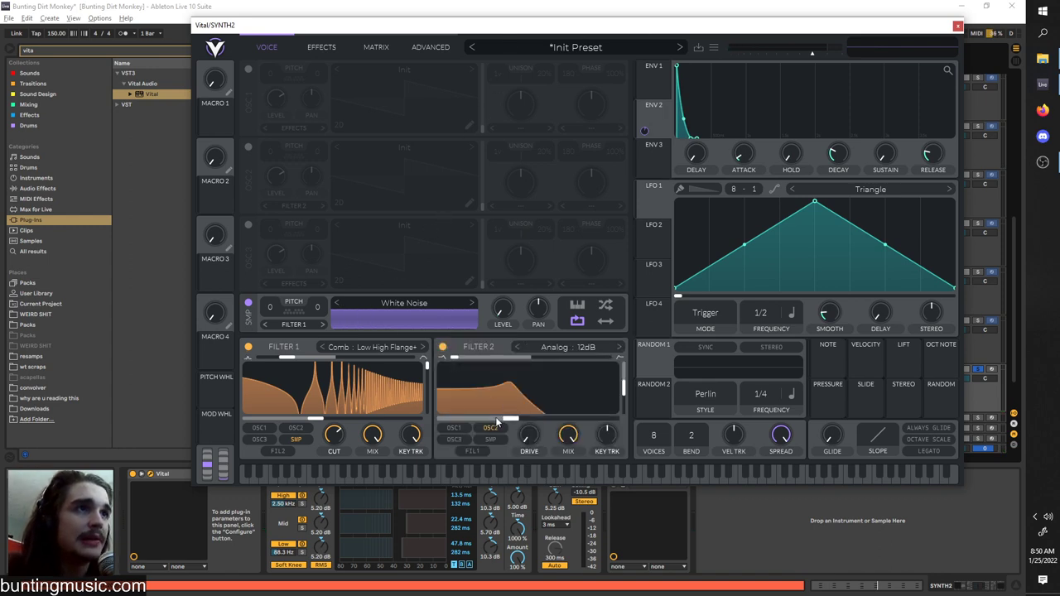
left_click(554, 347)
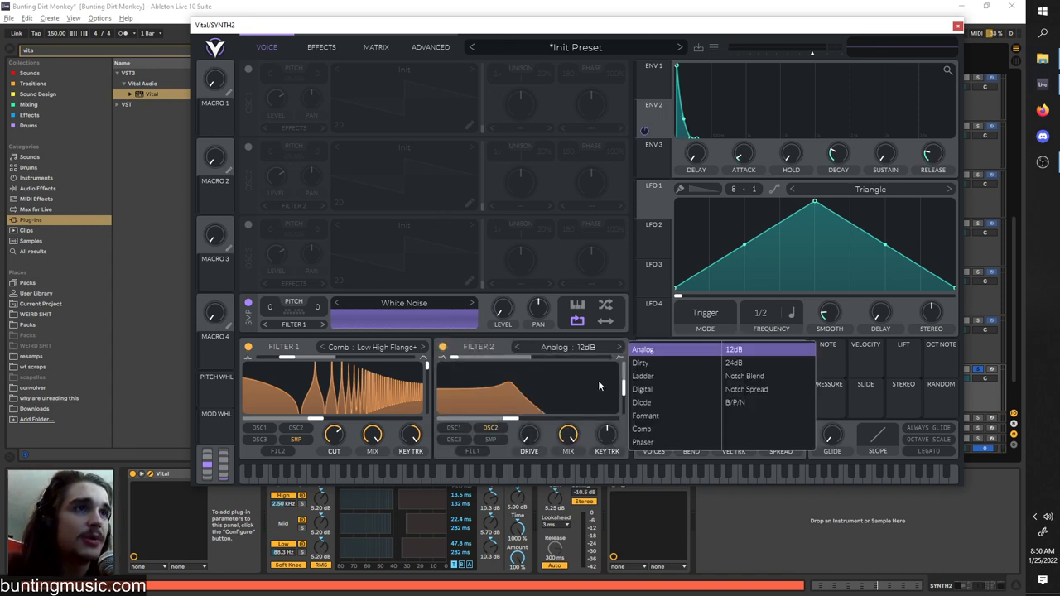
left_click(654, 428)
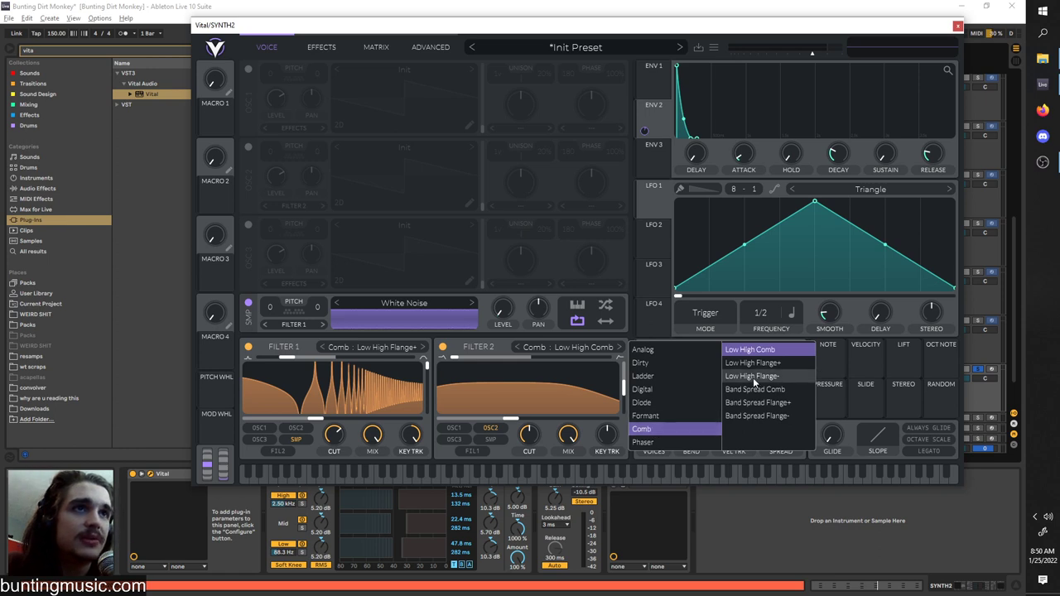
left_click(753, 377)
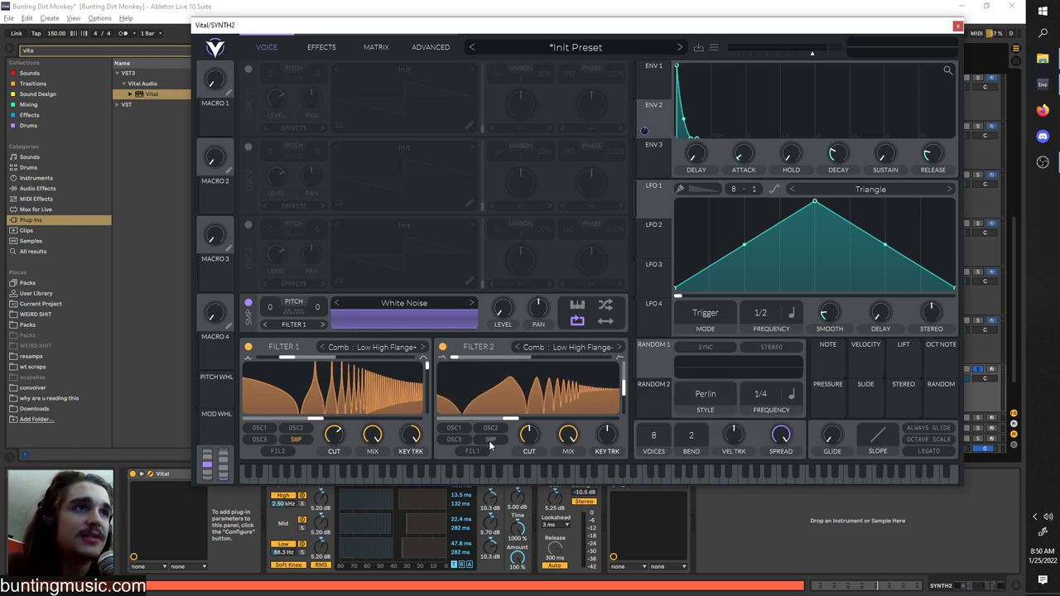
- Route the sampler into filter 2 with about 92% resonance and raised key tracking, and audition it with filter 1 briefly bypassed
left_click_drag(623, 387, 623, 366)
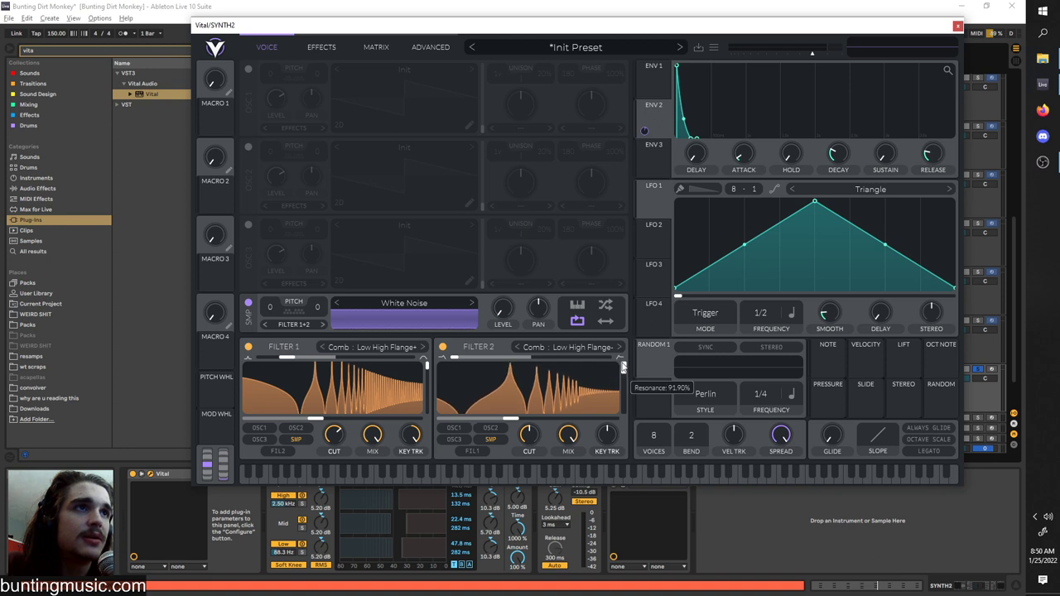
left_click_drag(610, 438, 608, 361)
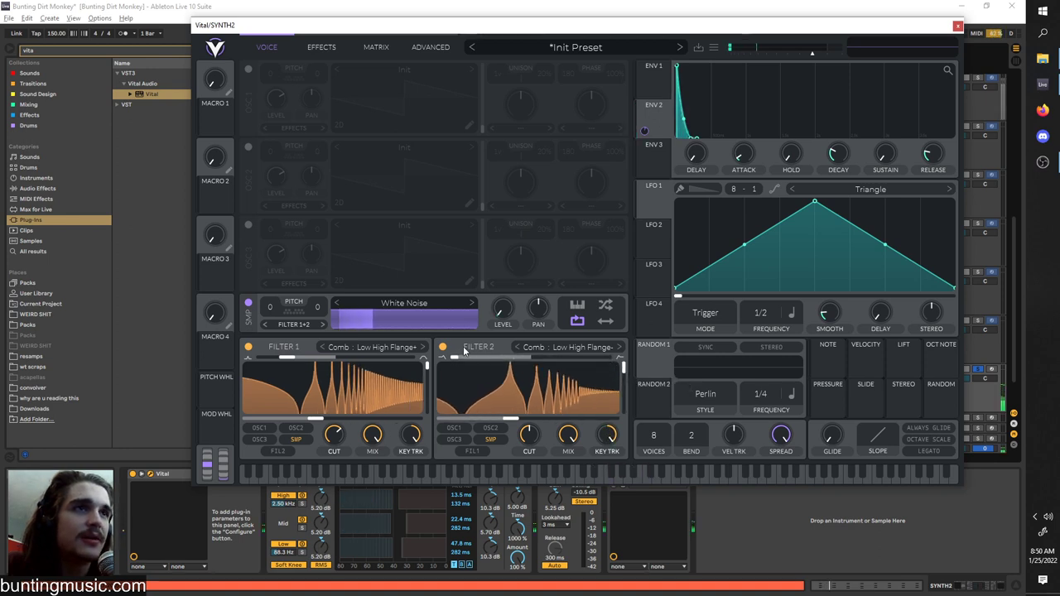
left_click(250, 347)
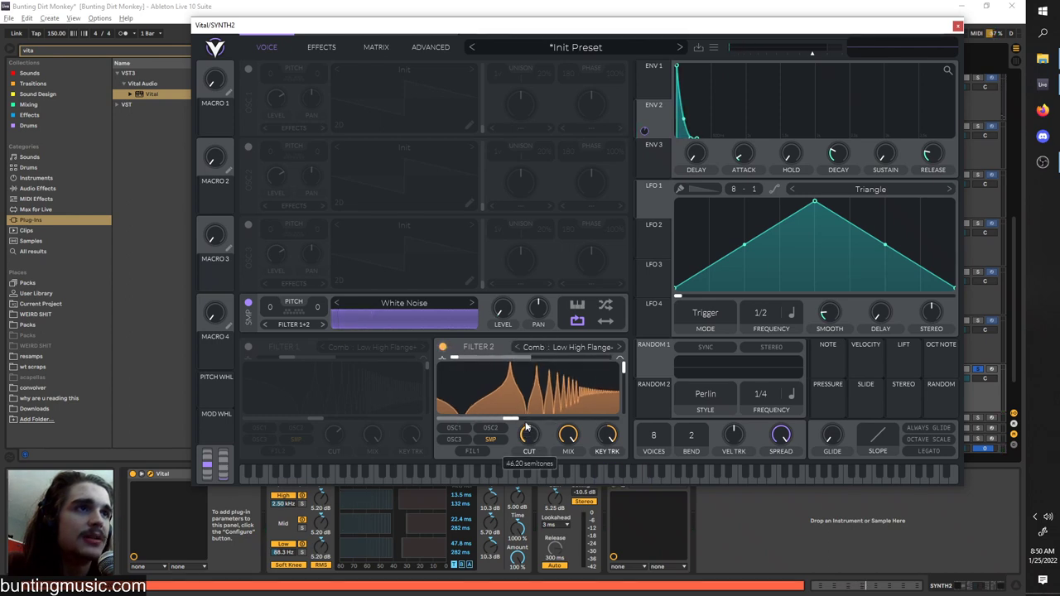
left_click(249, 347)
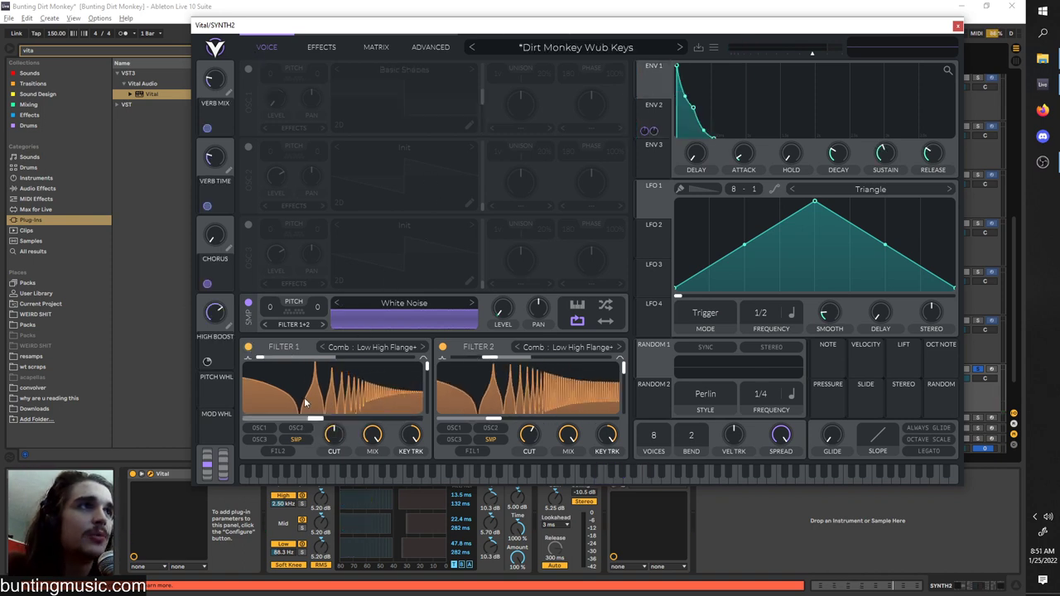
- Try shifting the blend of filter 1 and filter 2 in the Dirt Monkey Wub Keys preset
left_click_drag(264, 357, 290, 357)
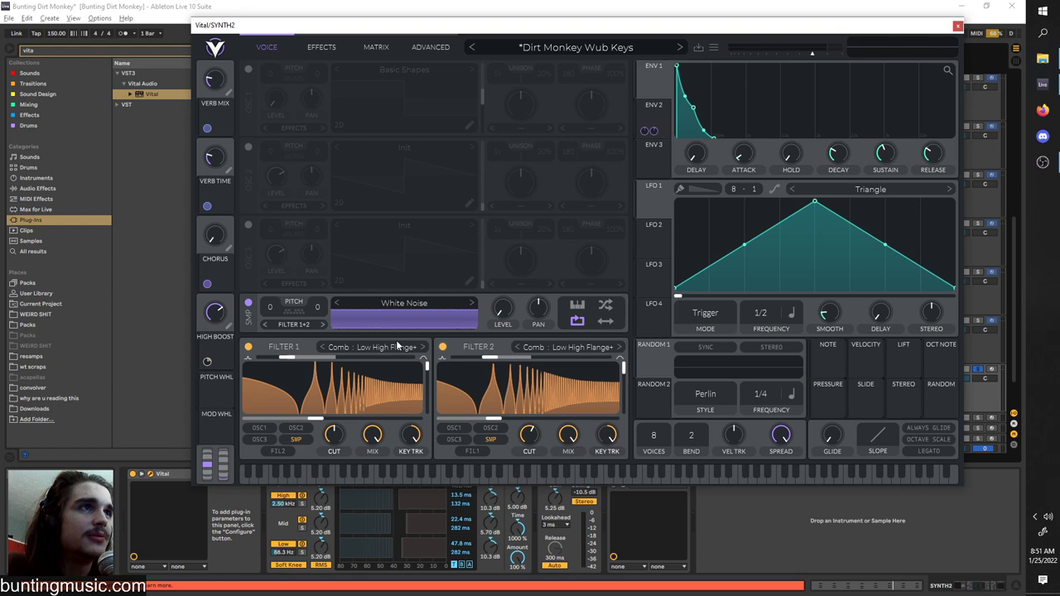
double_click(285, 359)
double_click(492, 360)
mouse_move(492, 359)
left_mouse_down()
mouse_move(467, 361)
mouse_move(509, 365)
left_mouse_up()
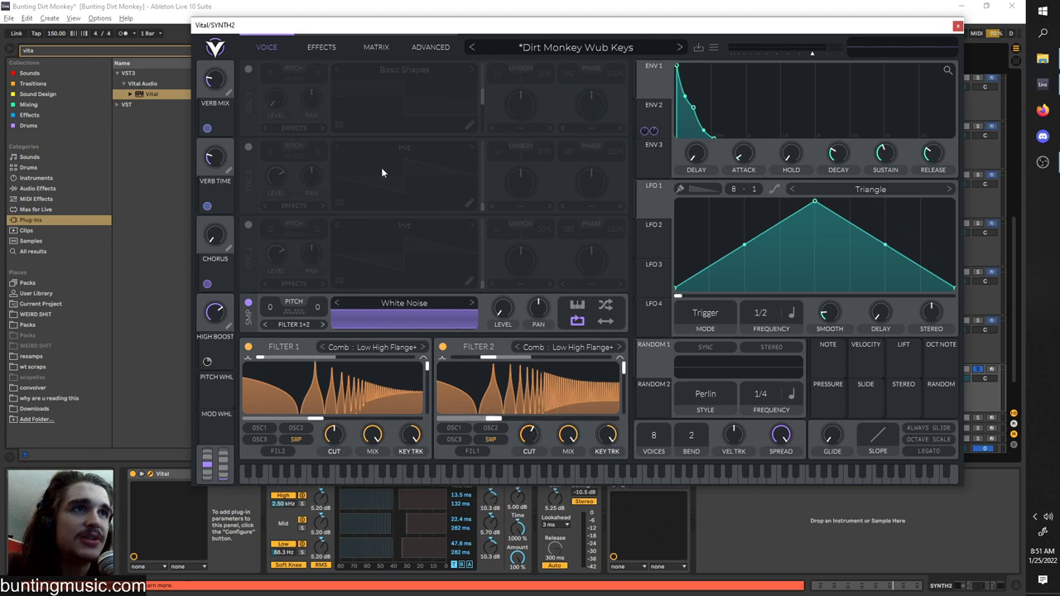
- Show the preset's effects chain and bypass Reverb, Chorus, EQ and Compressor to hear the dry pluck
left_click(321, 46)
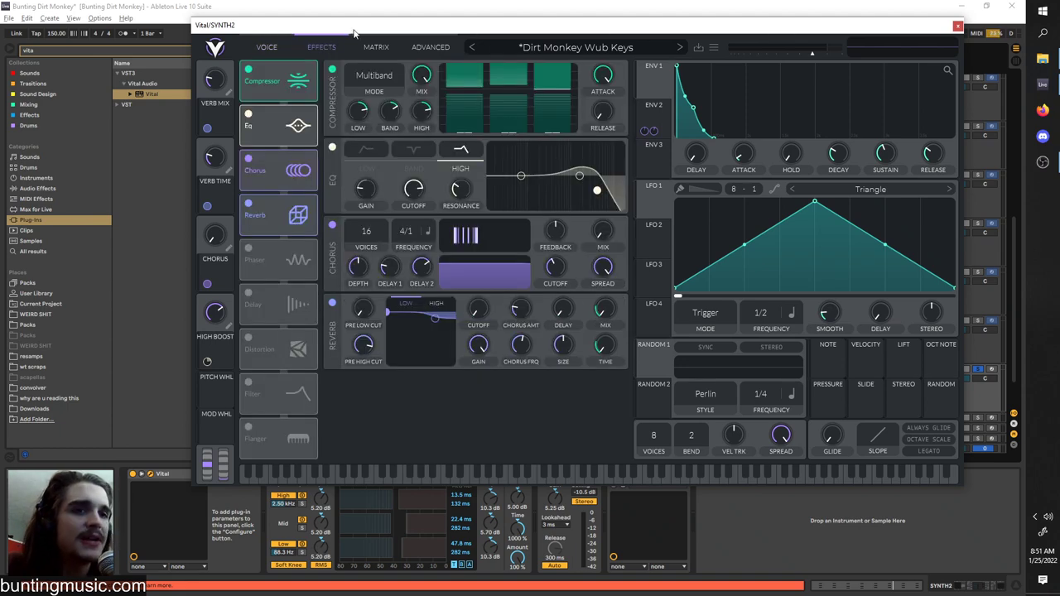
left_click_drag(356, 25, 459, 384)
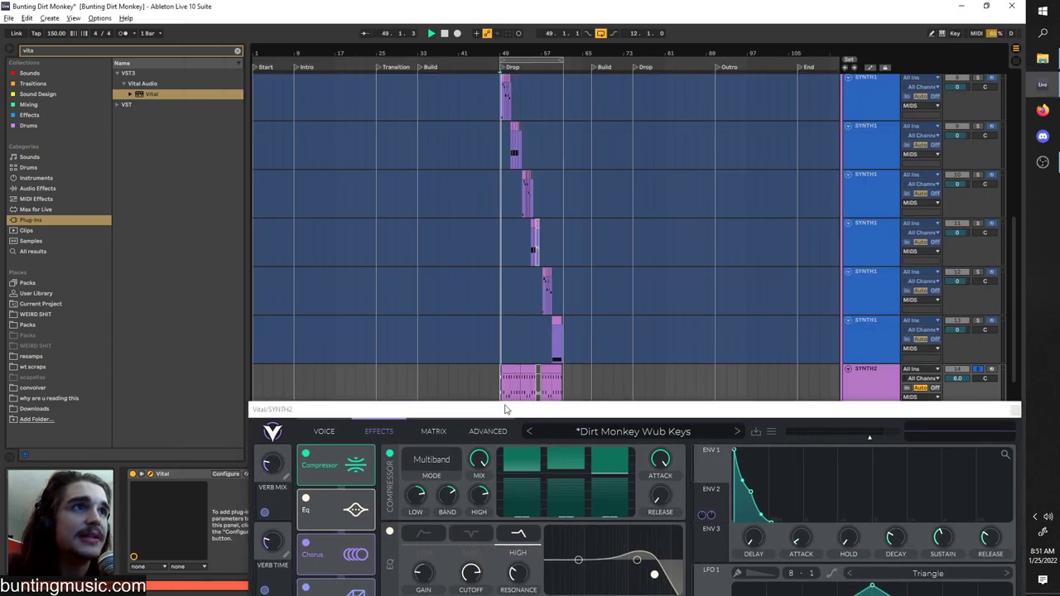
left_click_drag(505, 409, 433, 72)
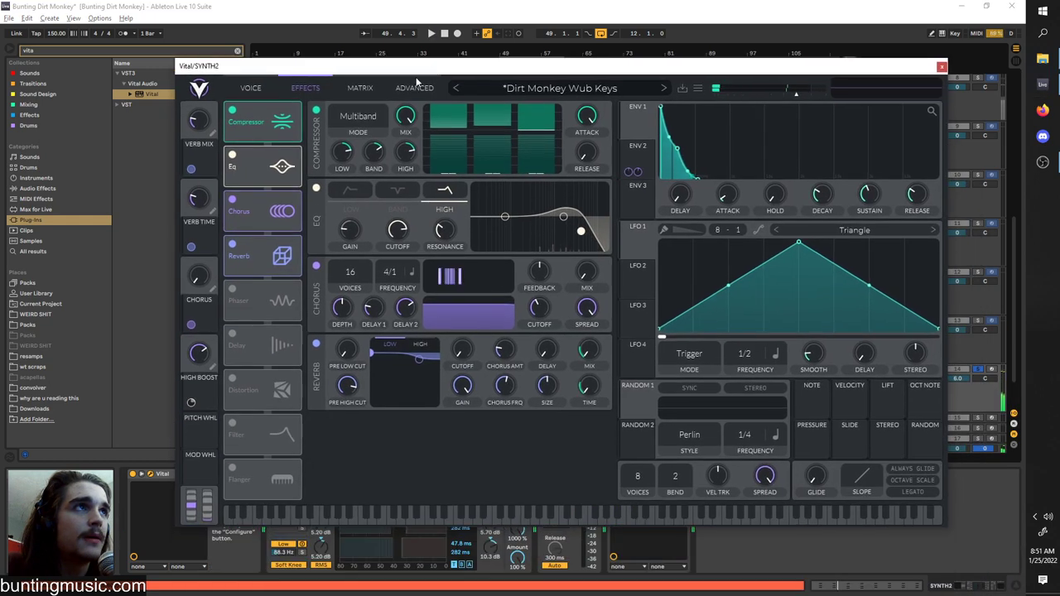
left_click(232, 244)
left_click(232, 199)
left_click(232, 155)
left_click(232, 110)
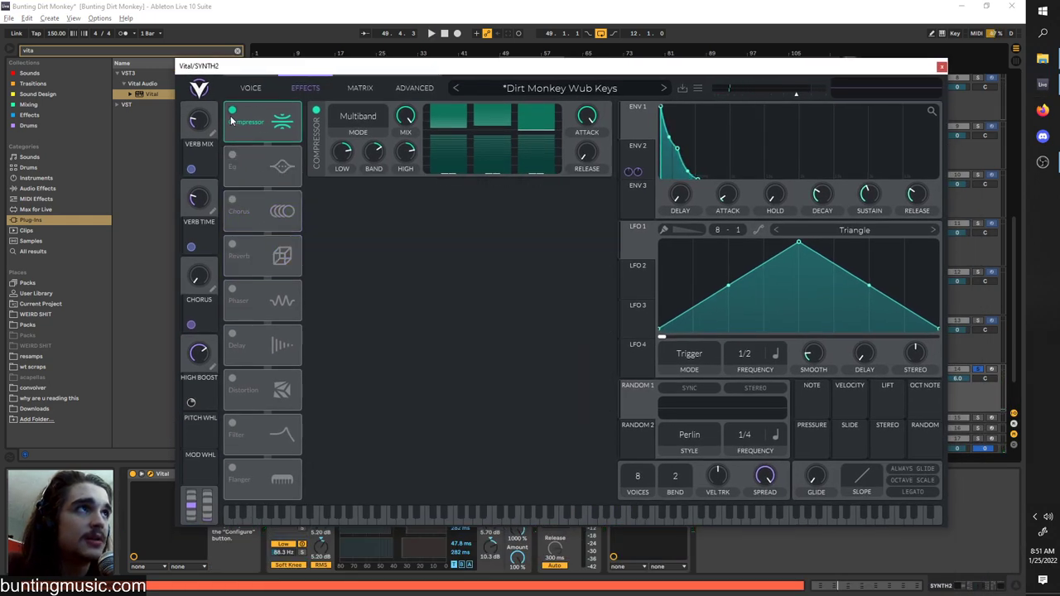
- Turn the preset's Compressor and EQ back on
left_click(232, 111)
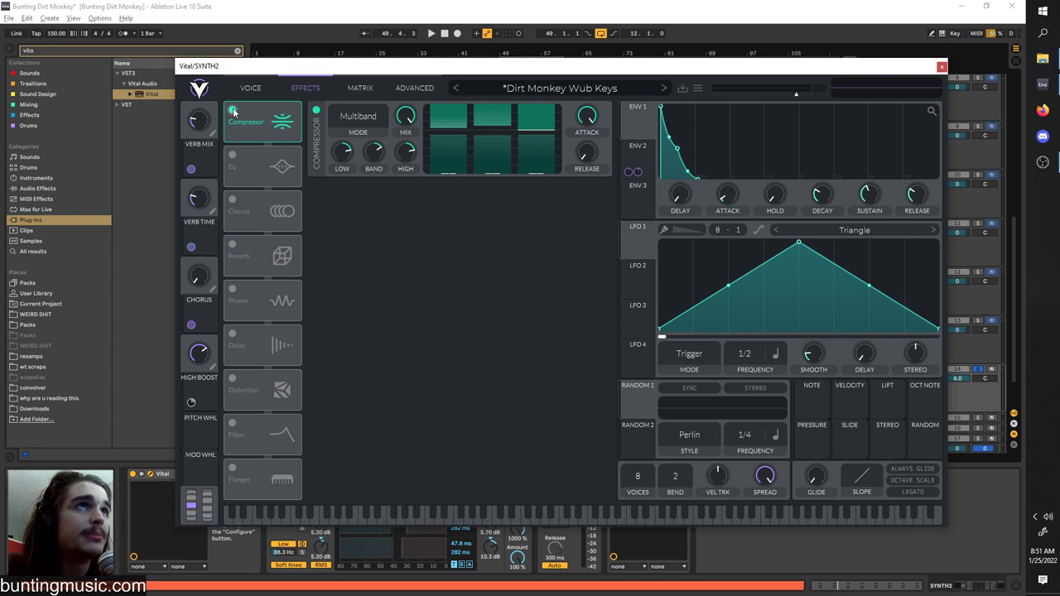
left_click(234, 154)
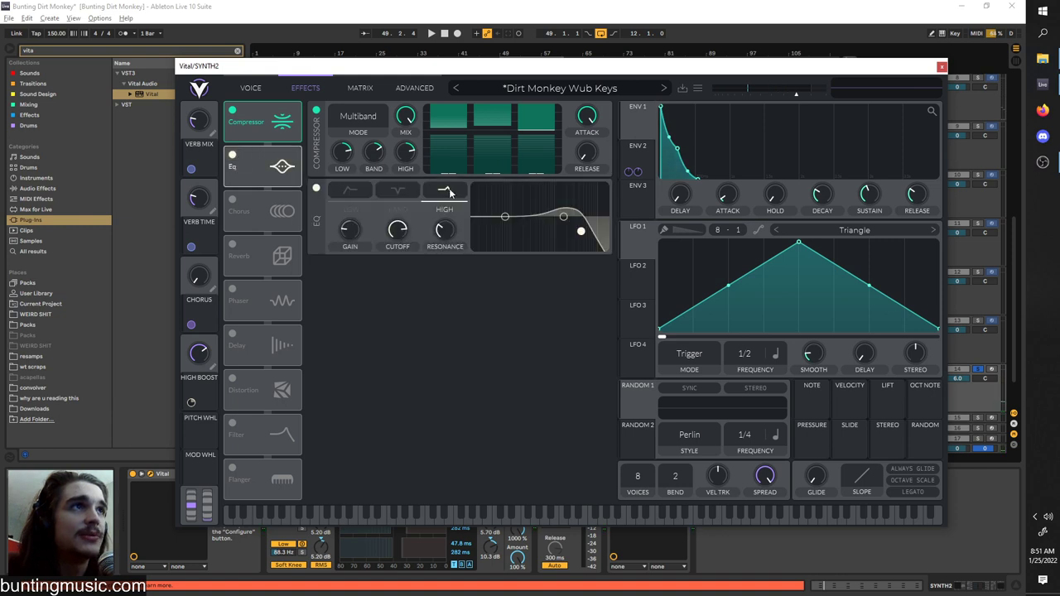
- Set the EQ's high node to about 105.5 semitones and -12.25 dB, and compare the band node cut against boosted
left_click_drag(597, 236, 578, 242)
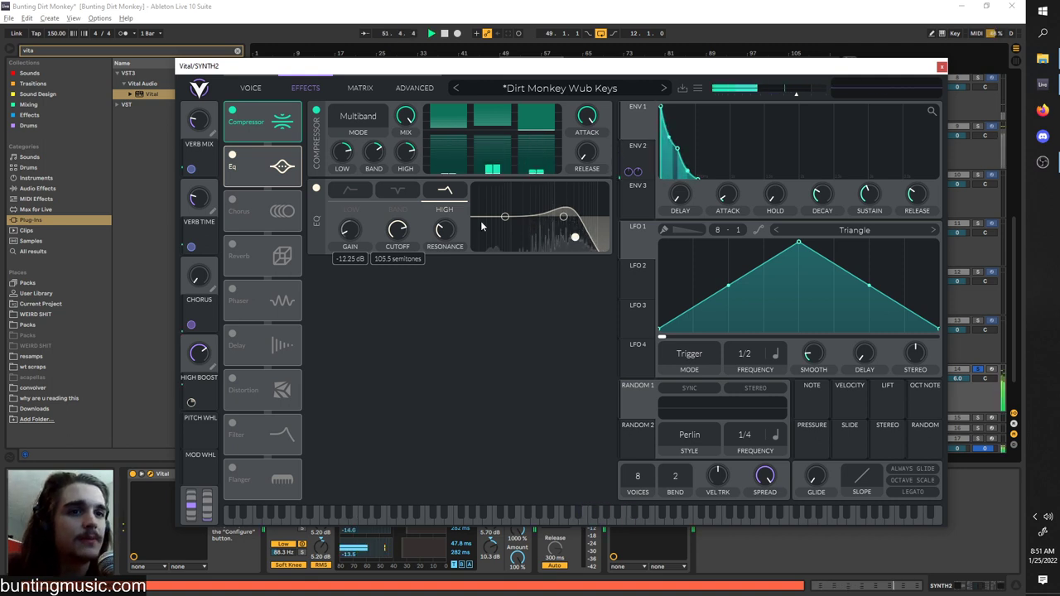
left_click(563, 218)
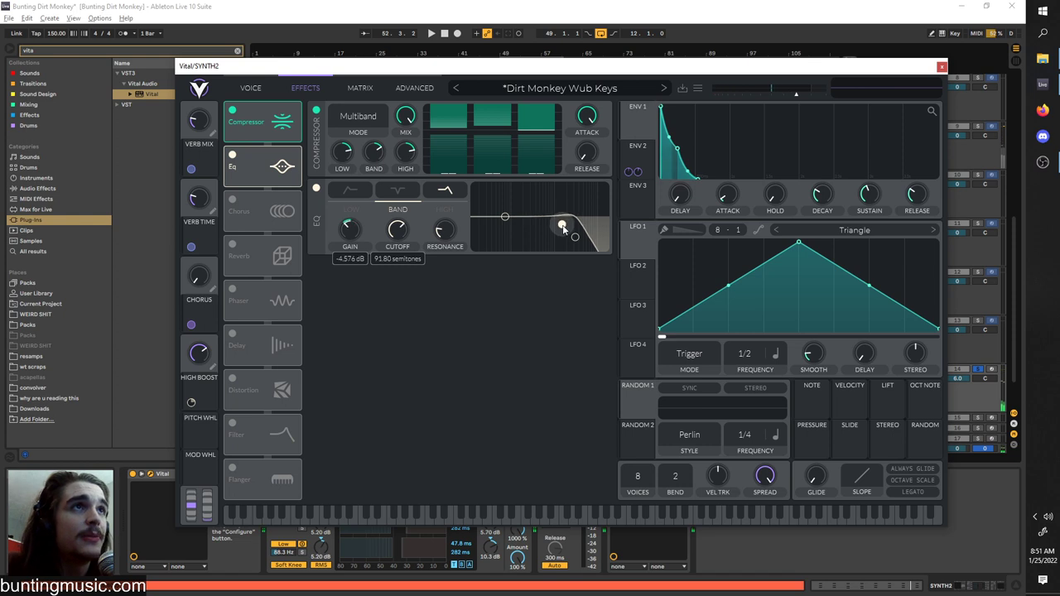
left_click_drag(563, 229, 566, 217)
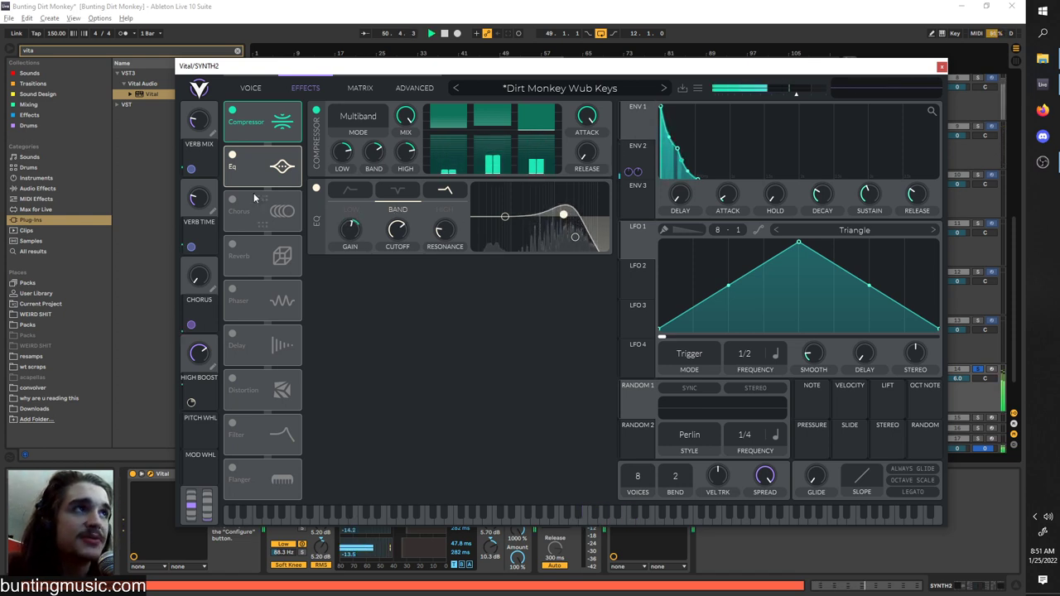
- Turn the Chorus back on, check its mix amount, and audition the pluck
left_click(233, 199)
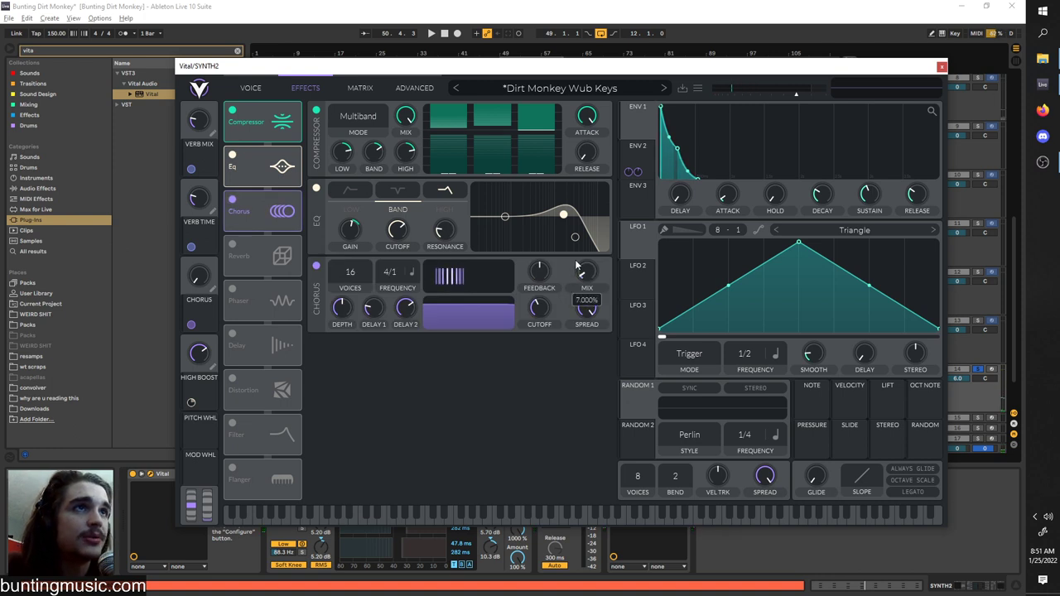
mouse_move(577, 265)
key("space")
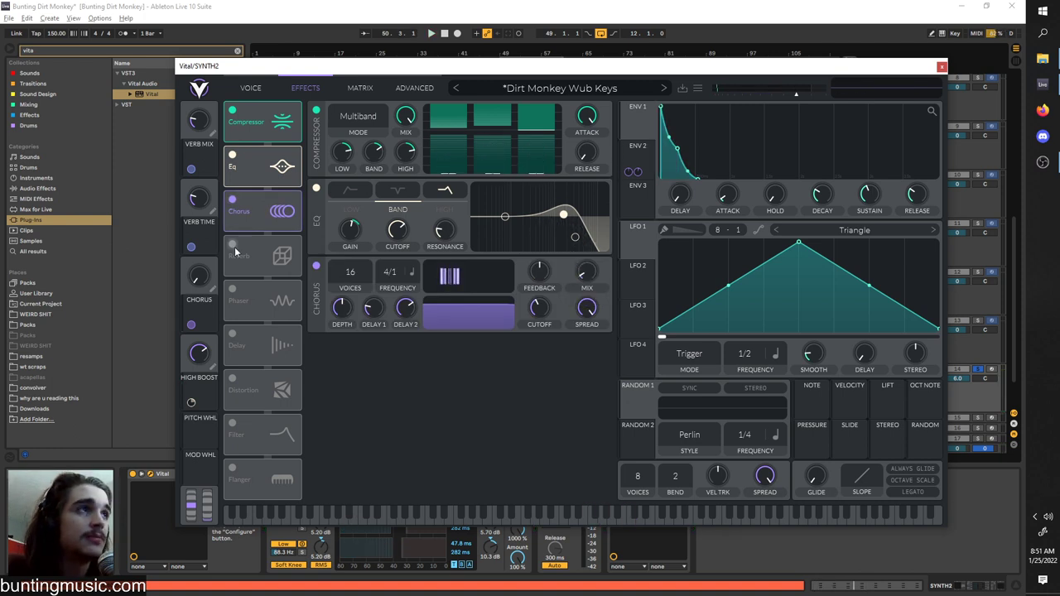
- Turn the Reverb back on, check its mix and time settings, and audition the full effects chain
left_click(232, 246)
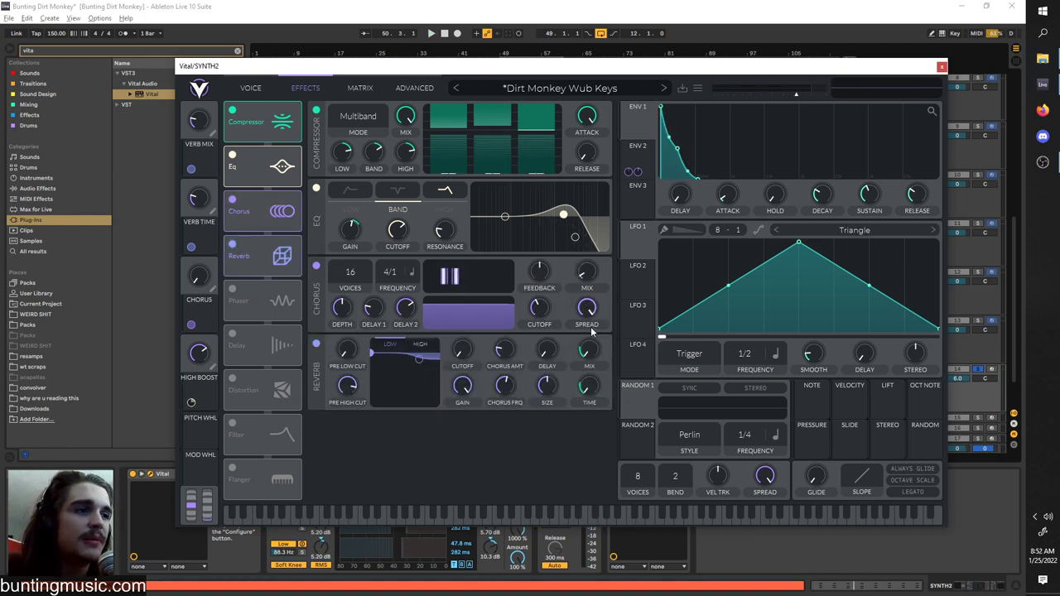
mouse_move(593, 350)
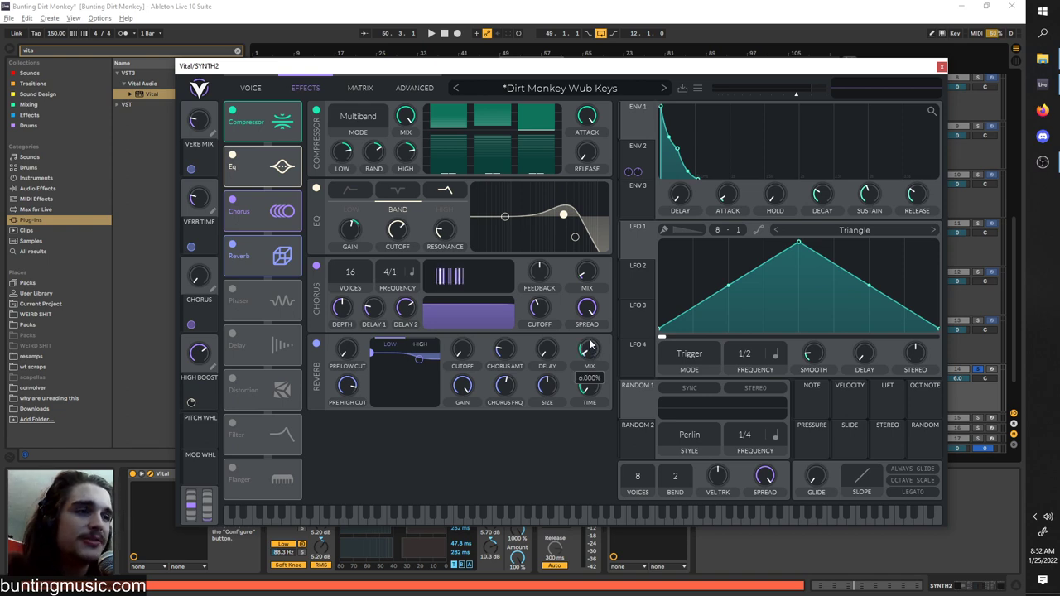
mouse_move(588, 386)
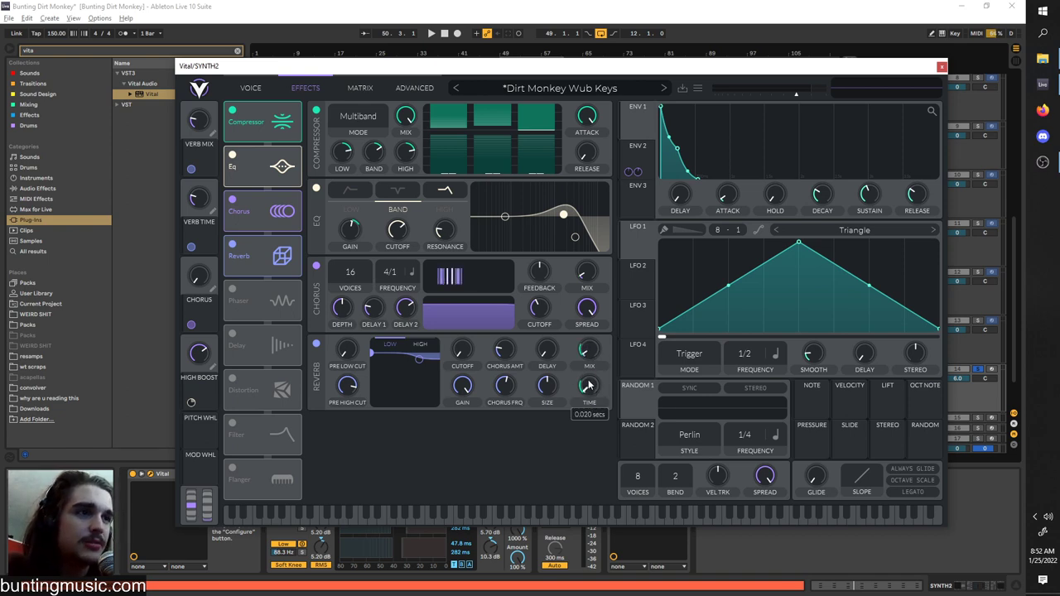
key("space")
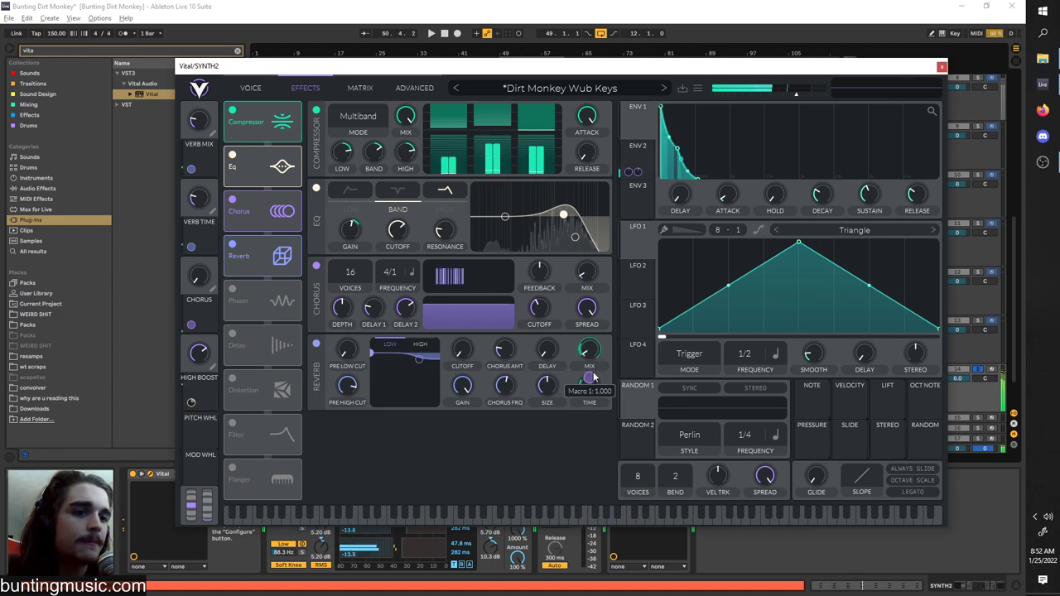
- Review filter 1's type options among the voice settings and close SYNTH2's Vital window
left_click(249, 89)
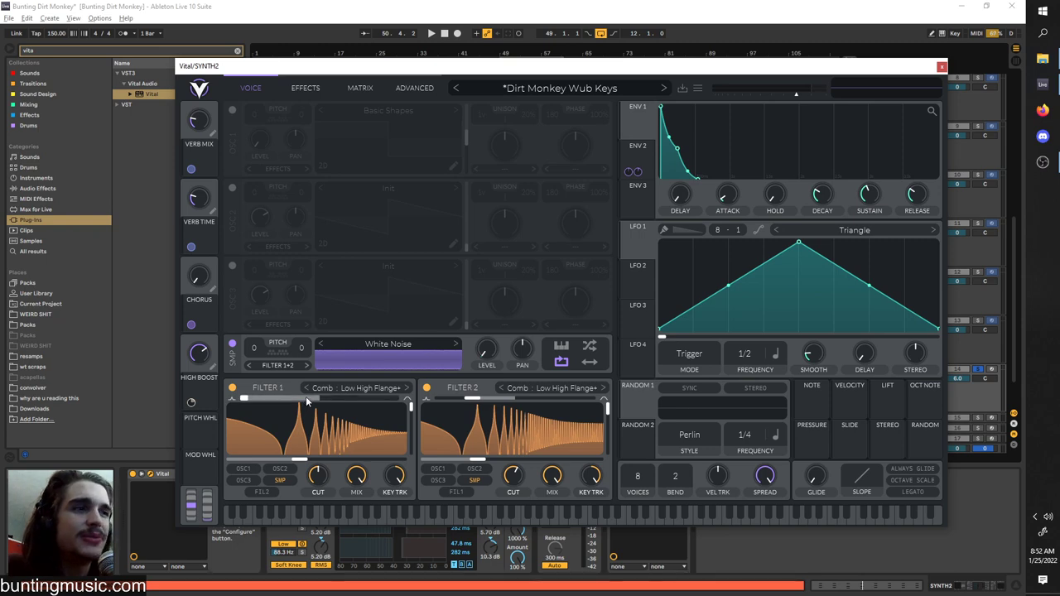
left_click(377, 389)
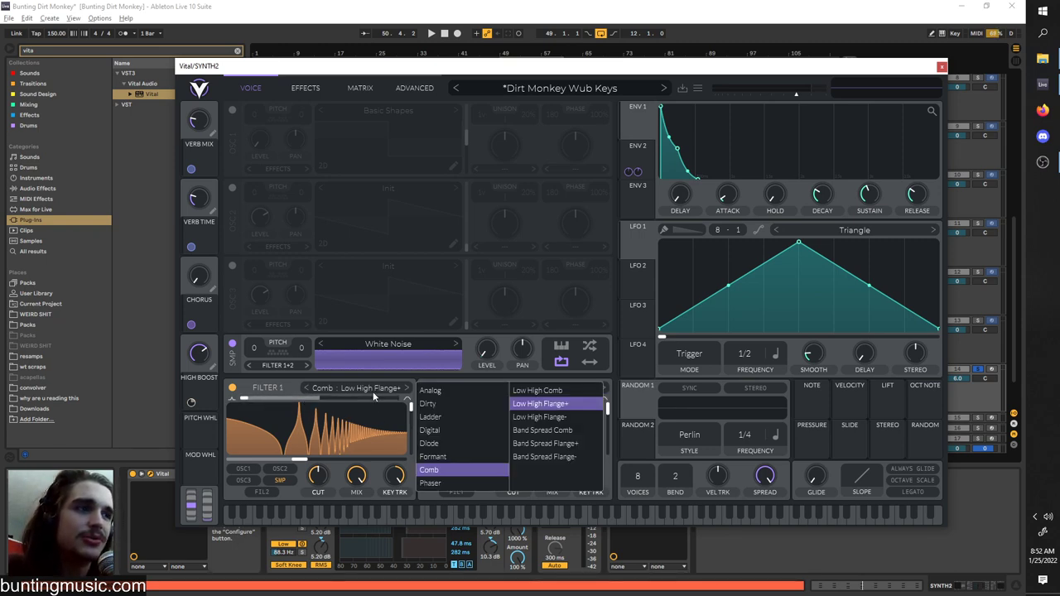
left_click(942, 67)
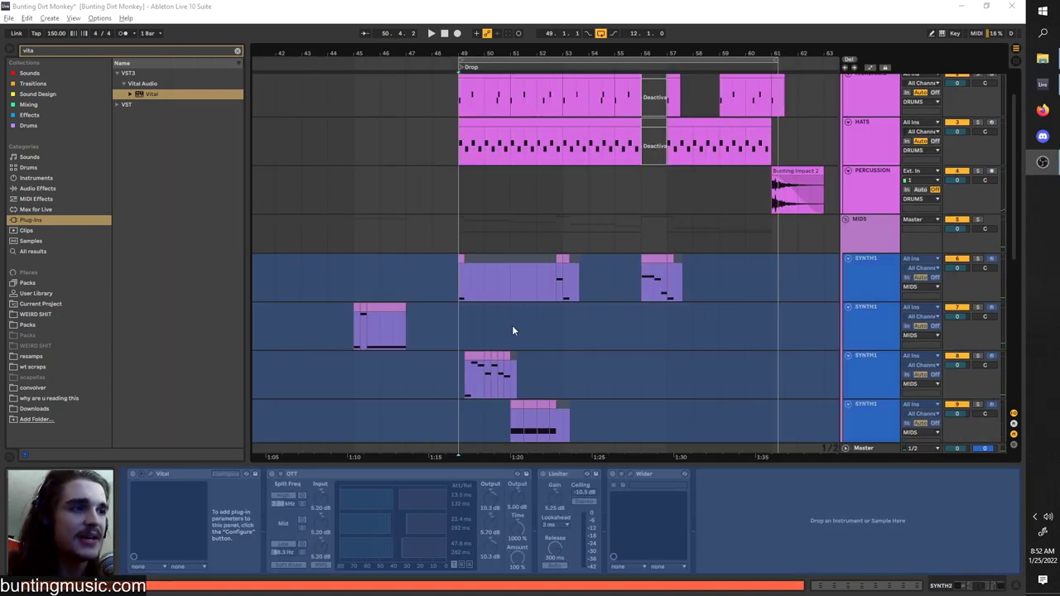
- Solo the third SYNTH1 track (track 8) and play its bass clips from the start of the drop
left_click(466, 376)
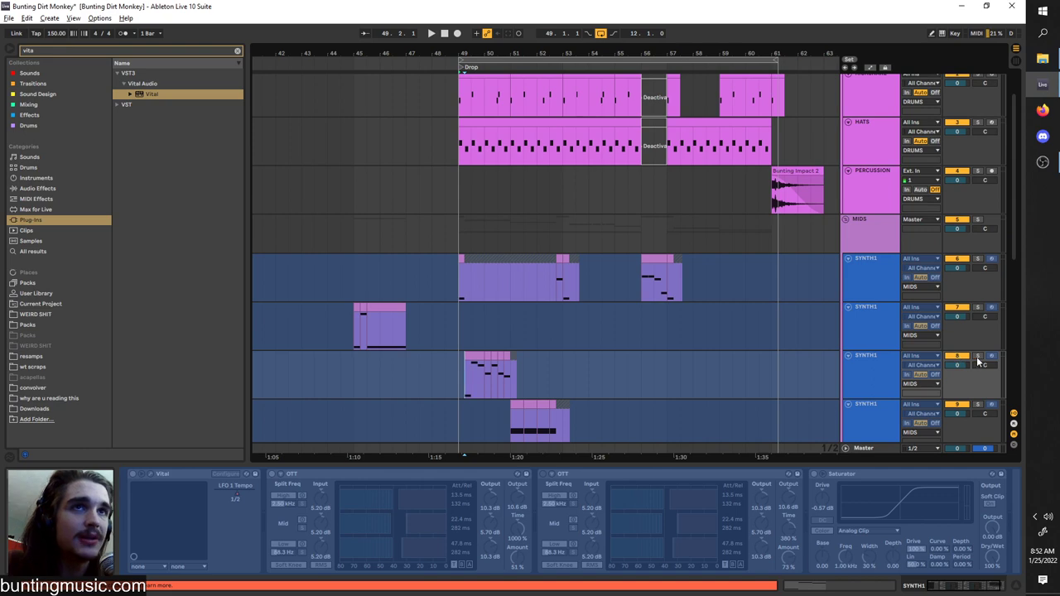
left_click(978, 356)
key("space")
scroll(561, 369, "up", 2)
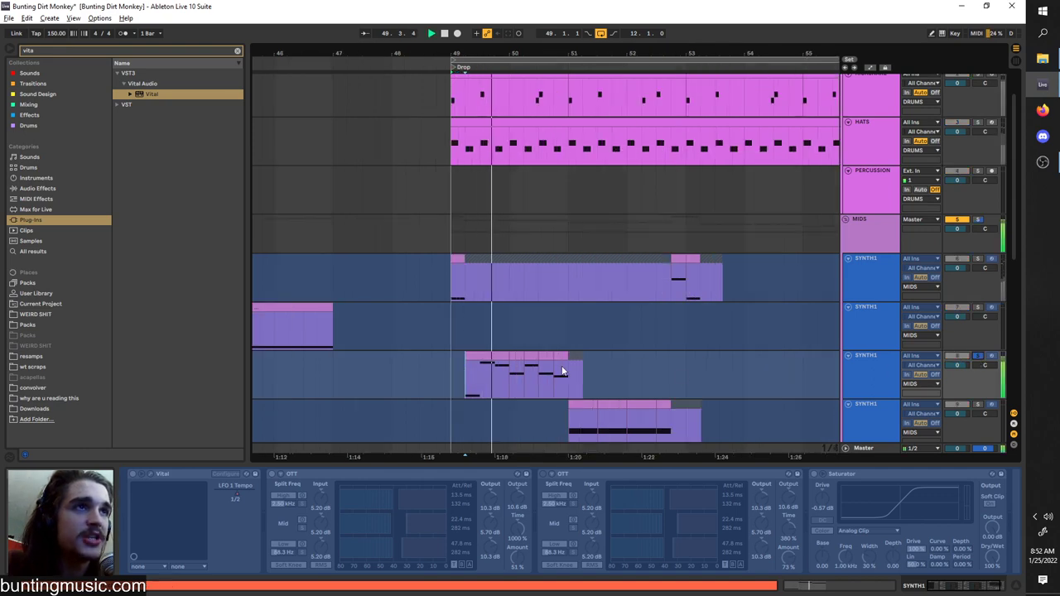
- Unfreeze the soloed SYNTH1 track and open the notes of its clips as one consolidated MIDI clip
right_click(873, 370)
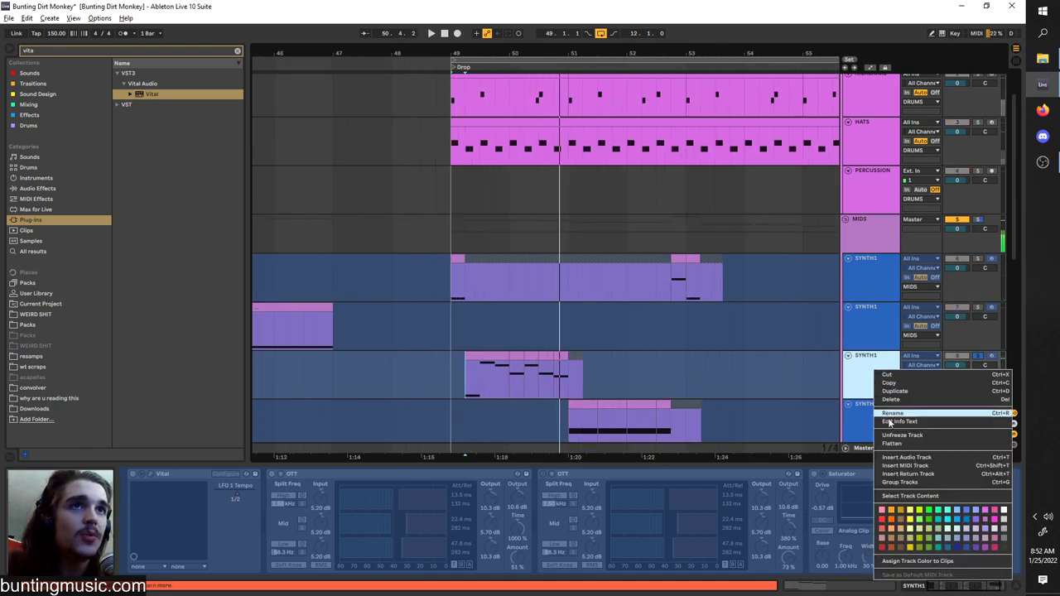
left_click(893, 436)
left_click(566, 368)
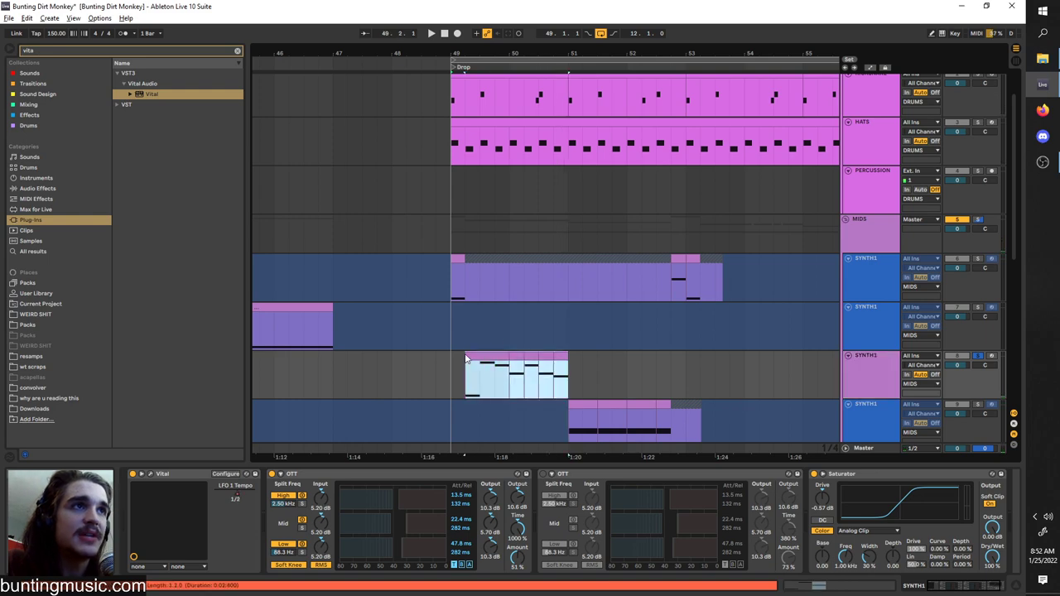
double_click(478, 375)
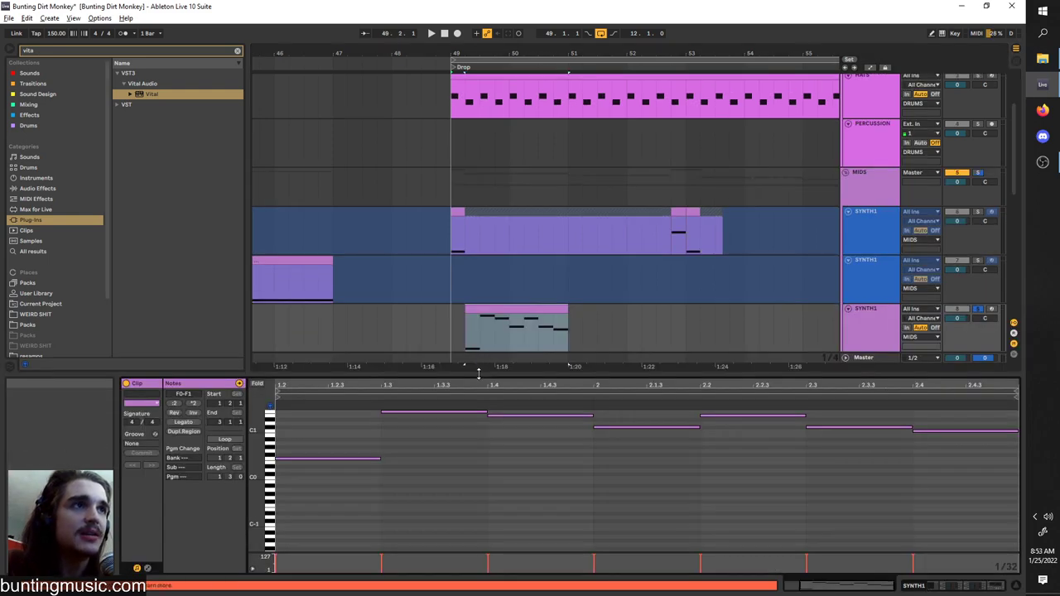
- Enlarge the note editor and pick individual notes of the consolidated SYNTH1 clip to examine the bassline's pitches
left_click_drag(478, 377, 479, 315)
left_click(364, 435)
left_click(435, 388)
key("Right")
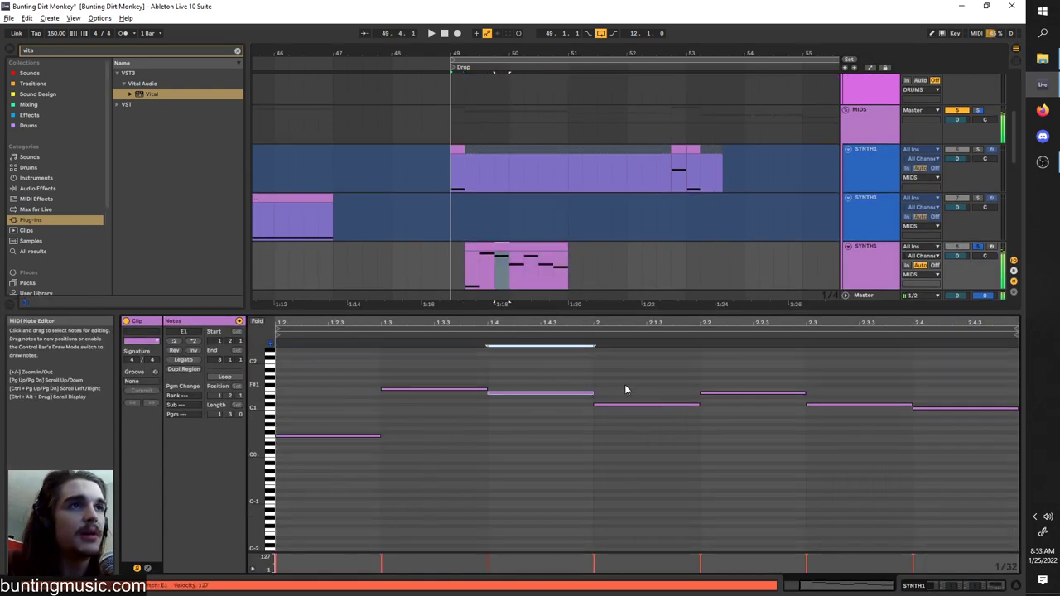
scroll(626, 385, "down", 2)
scroll(592, 418, "up", 3)
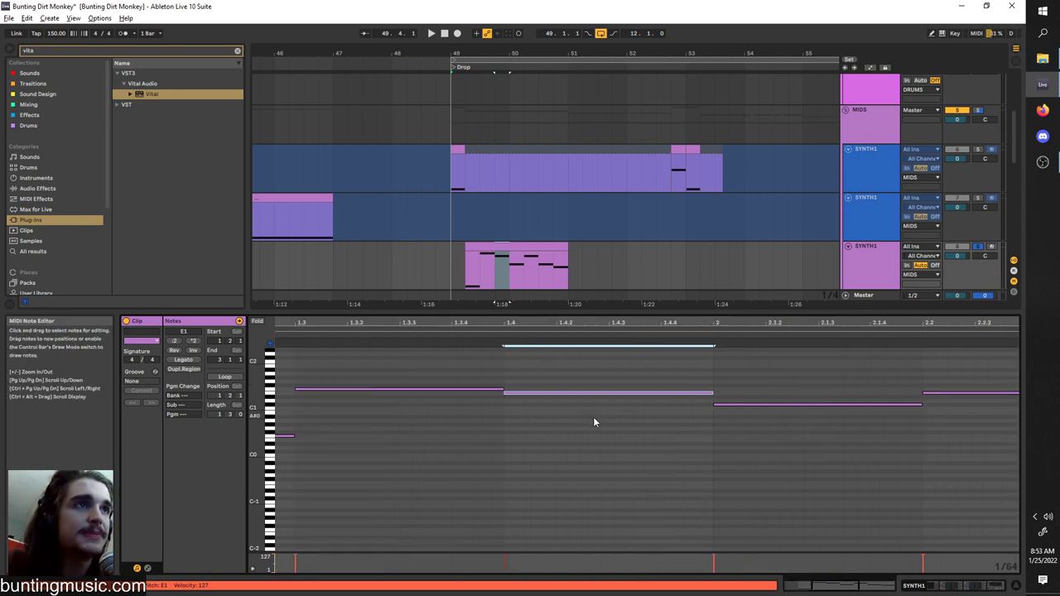
scroll(575, 419, "down", 3)
left_click_drag(409, 401, 410, 462)
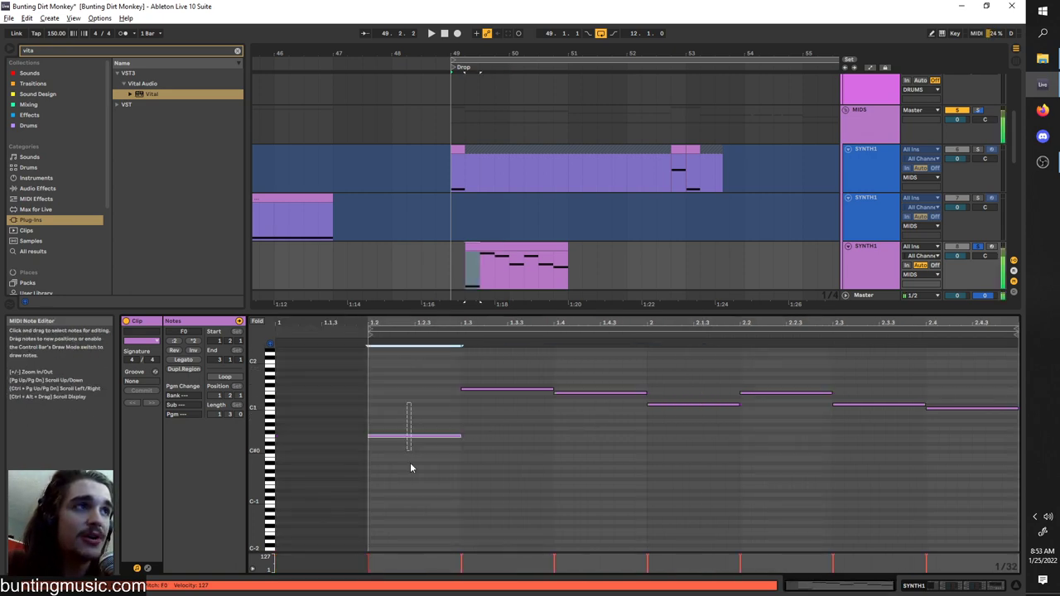
left_click_drag(492, 359, 492, 422)
- Lower the clip's third note, at 1.4, to D#1 and audition the clip from its first note
left_click_drag(588, 366, 583, 416)
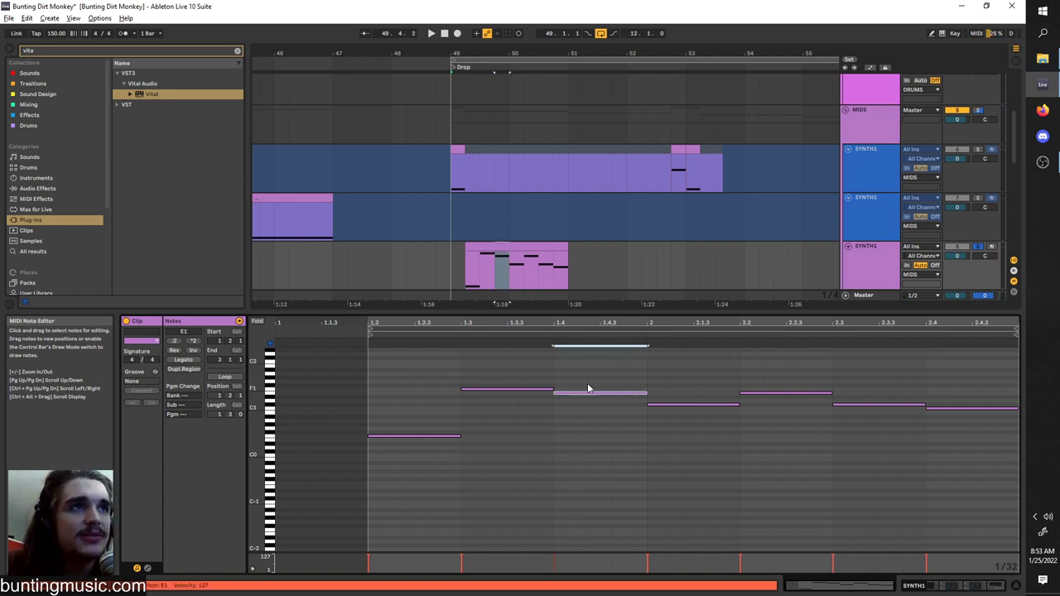
key("Down")
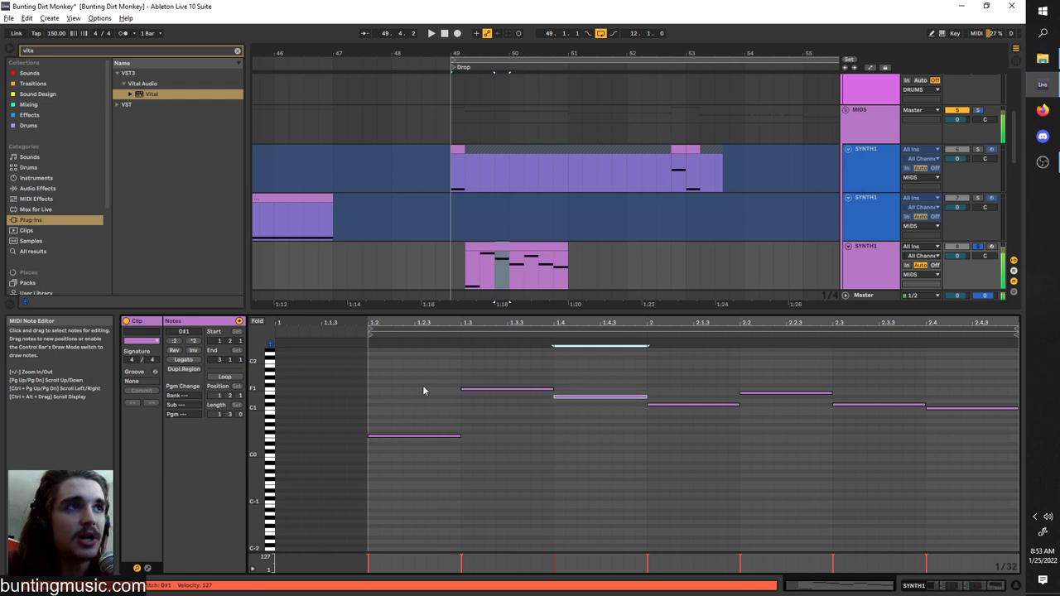
left_click(371, 376)
key("space")
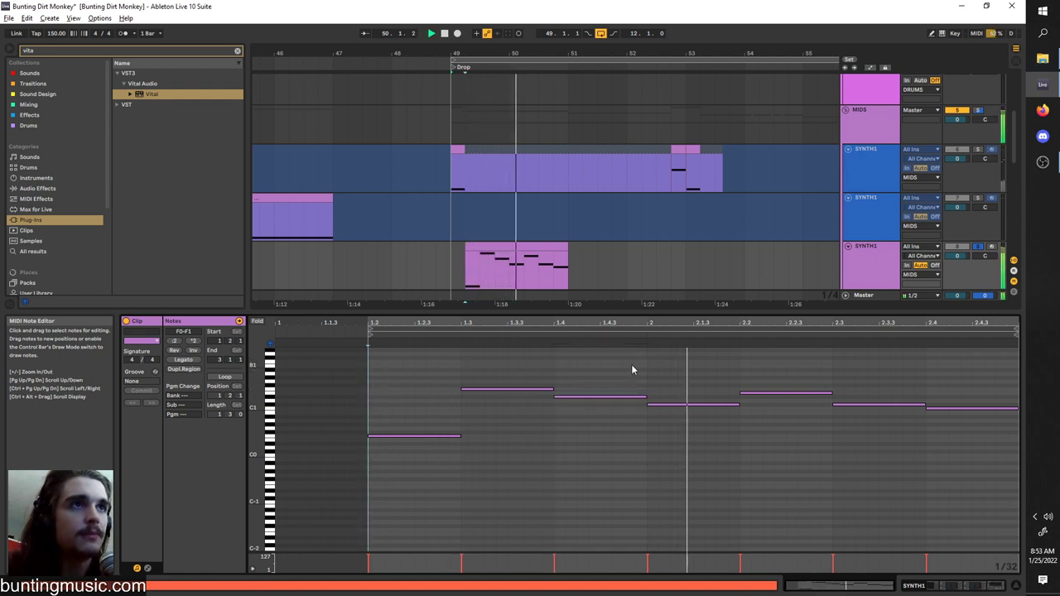
key("space")
- Lower the note at 2.2 to D#1 as well and play the clip from position 1.4
left_click_drag(755, 371, 751, 408)
key("Down")
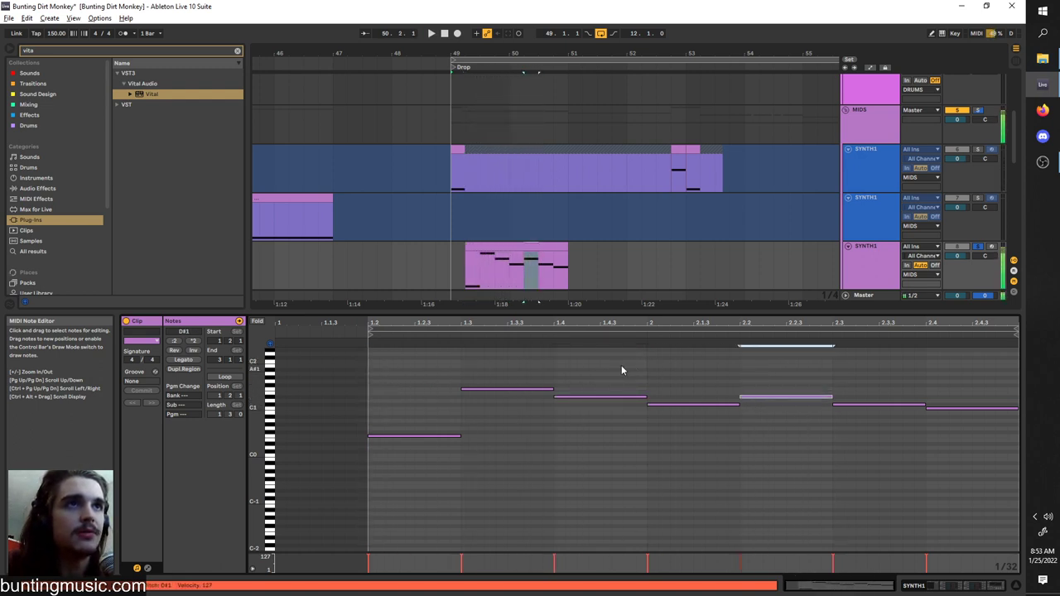
left_click(554, 369)
key("space")
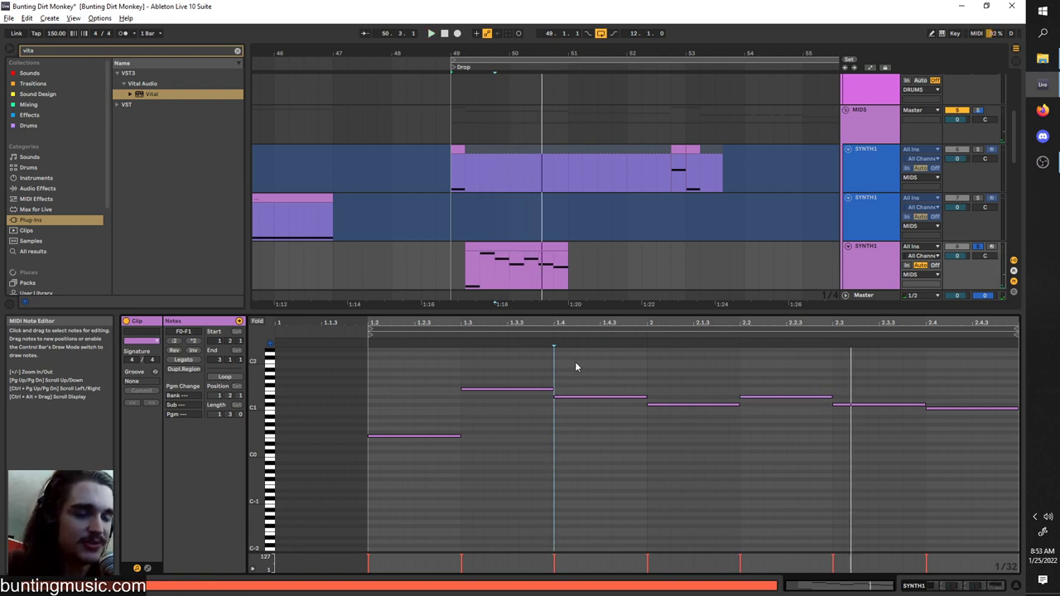
key("space")
- Raise the notes at 1.4 and 2.2 back to E1 and play the clip from its first note
left_click(585, 397)
key("Up")
left_click(774, 396)
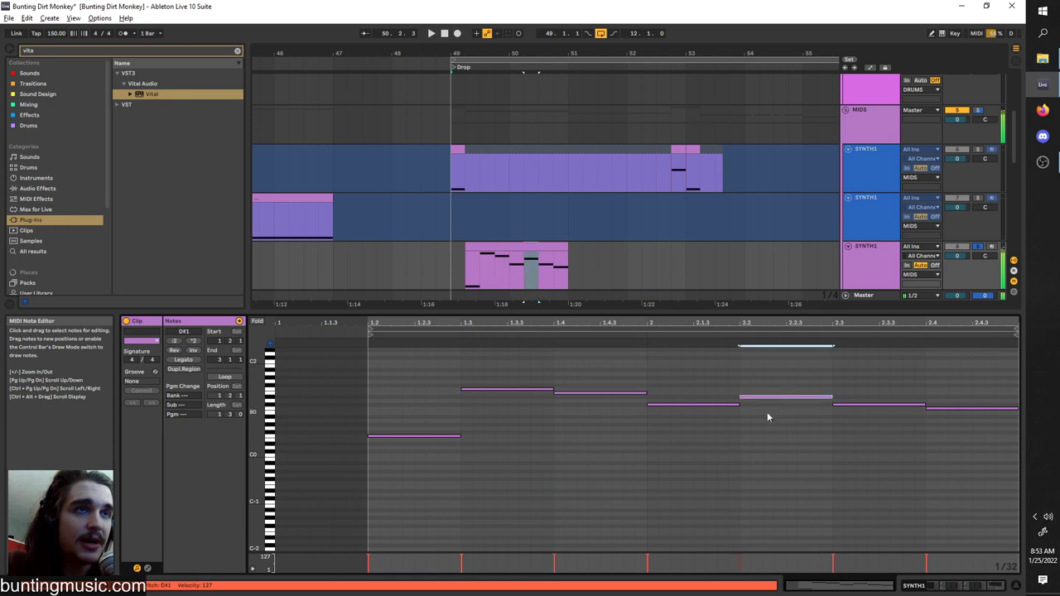
key("Up")
left_click(371, 372)
key("space")
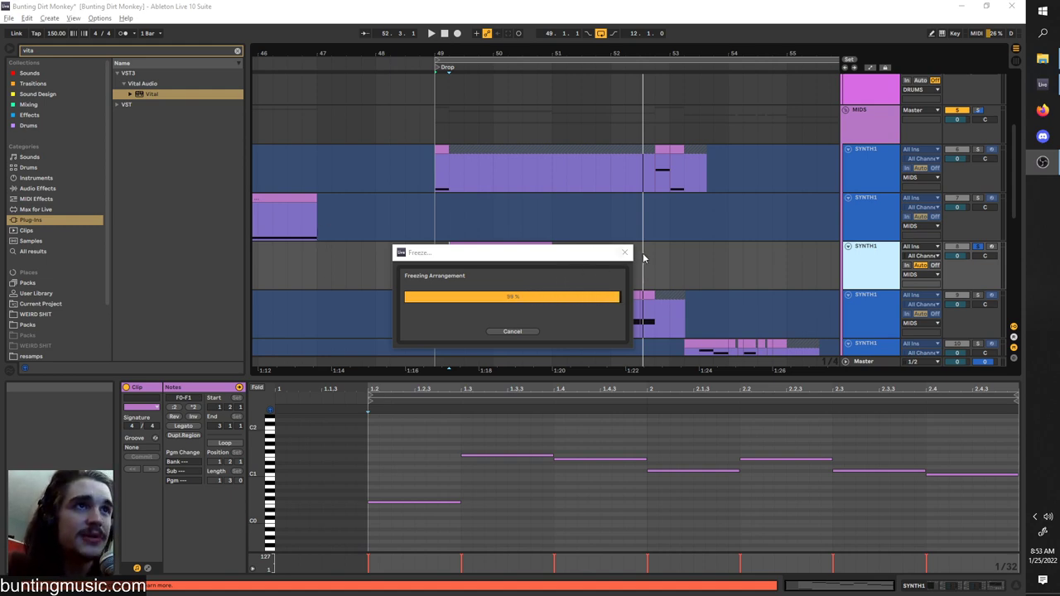
- With track 8 frozen and unsoloed, play the full drop from bar 49 and view the track 8 clip's notes
left_click(436, 268)
key("space")
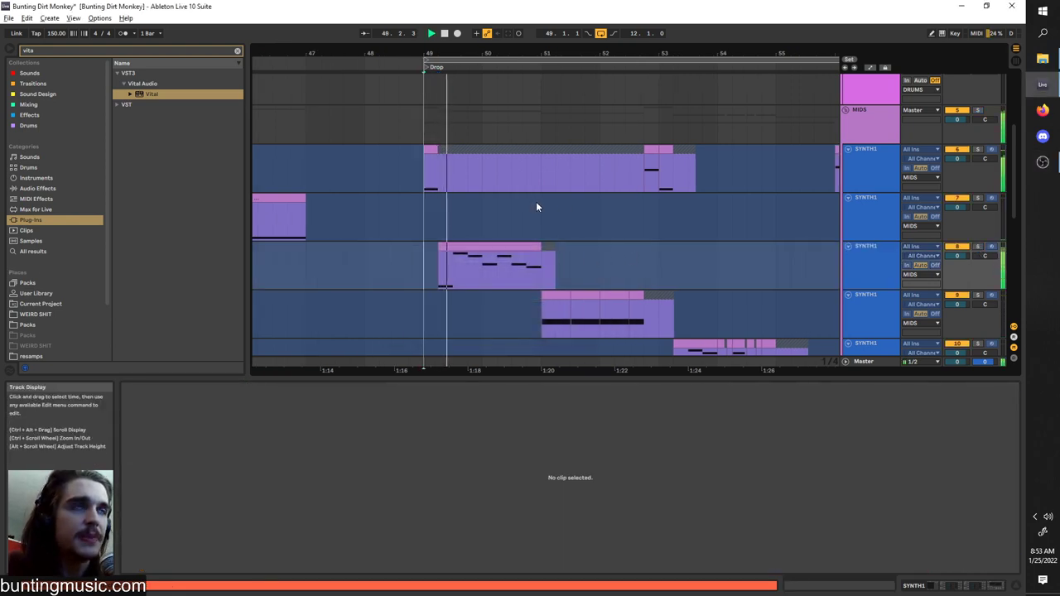
left_click(501, 272)
left_click(501, 272)
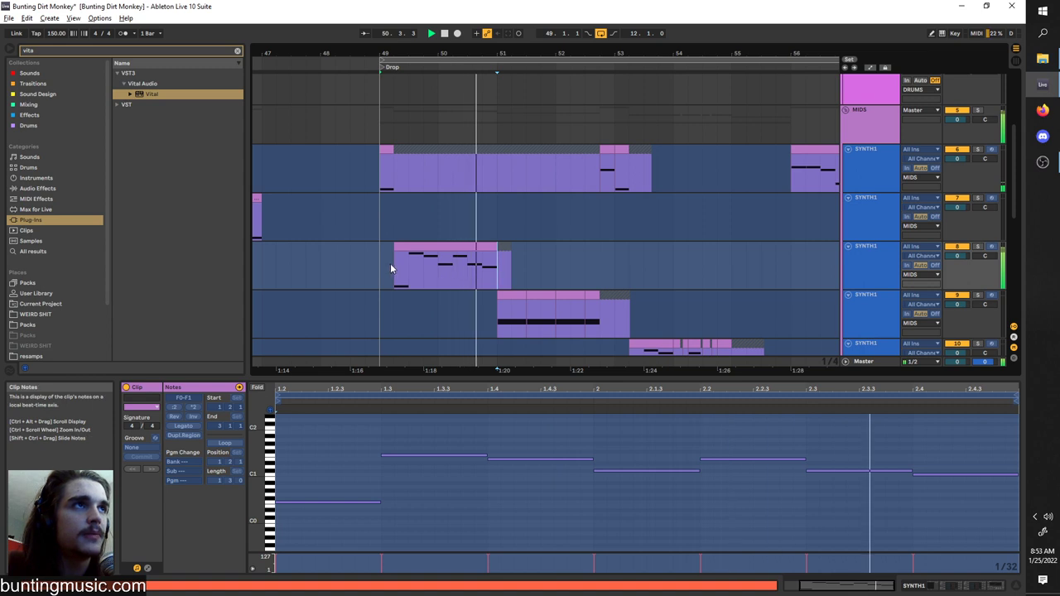
key("space")
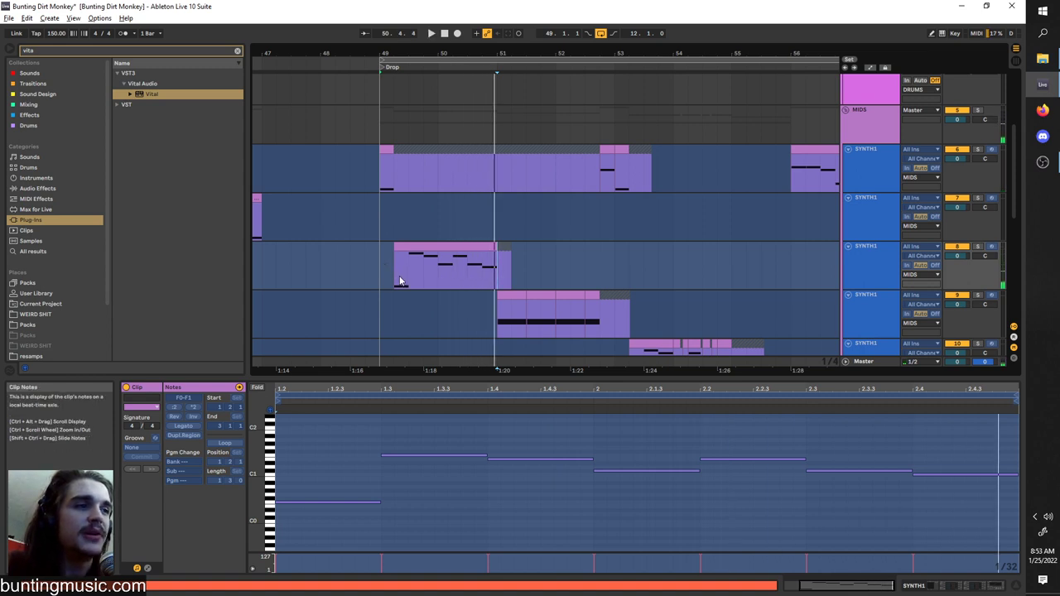
- Play the drop from bar 51 and follow how the bass part passes between SYNTH1 tracks 9 and 10
left_click(498, 264)
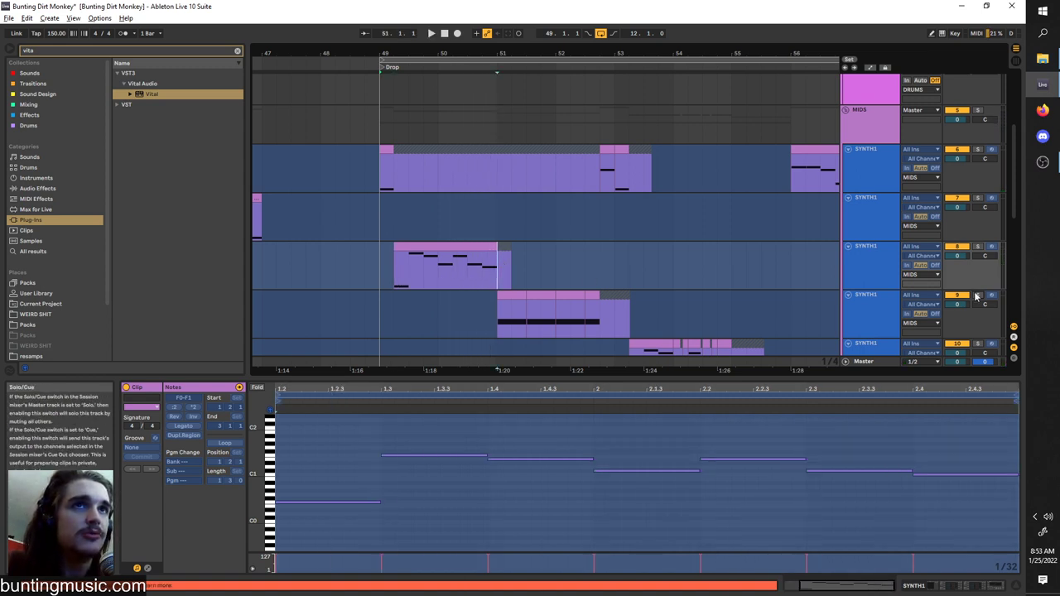
key("space")
left_click(892, 314)
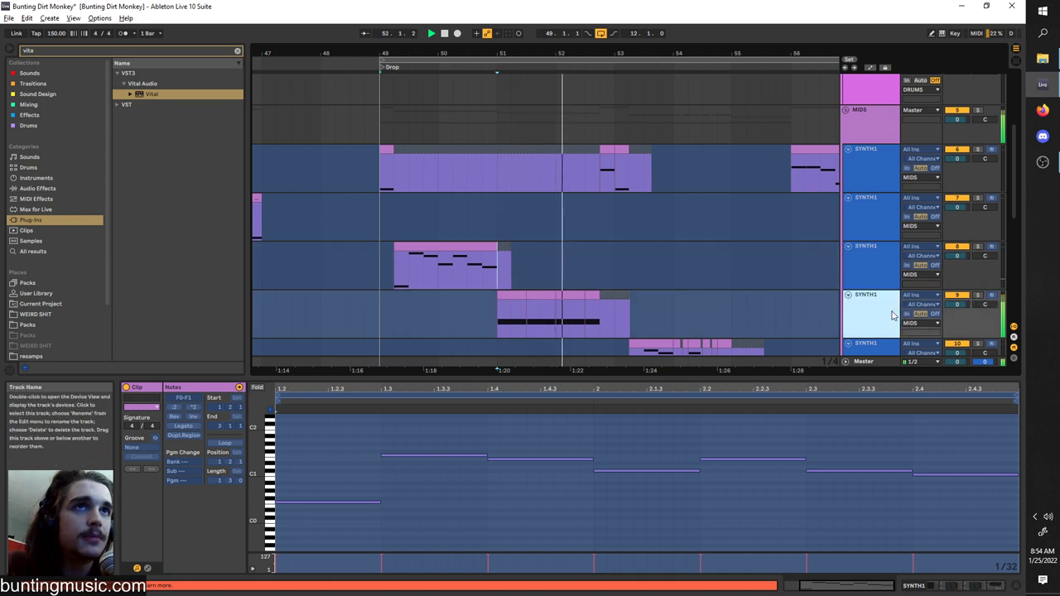
scroll(613, 316, "down", 3)
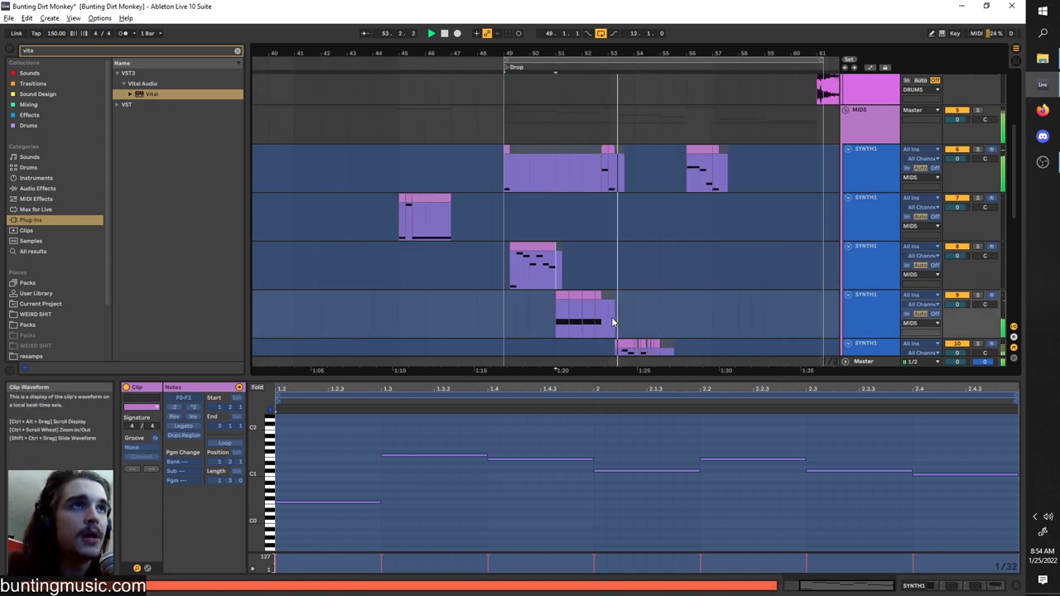
scroll(611, 317, "down", 2)
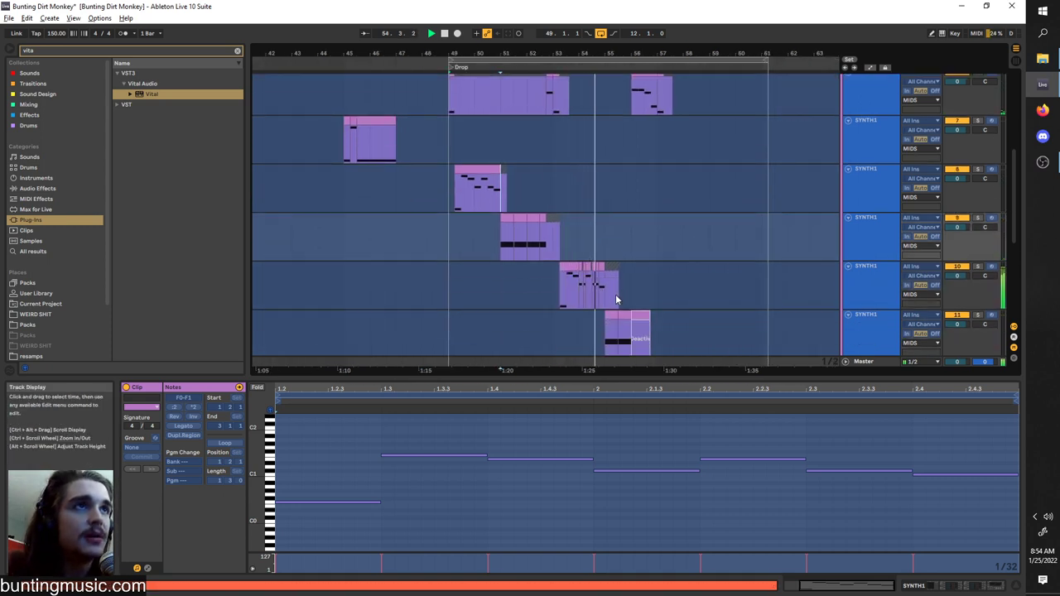
scroll(616, 298, "up", 3)
key("space")
- Play the SYNTH1 clips on track 10 from bar 54, view the last clip's note, and listen on into the following tracks
left_click(531, 292)
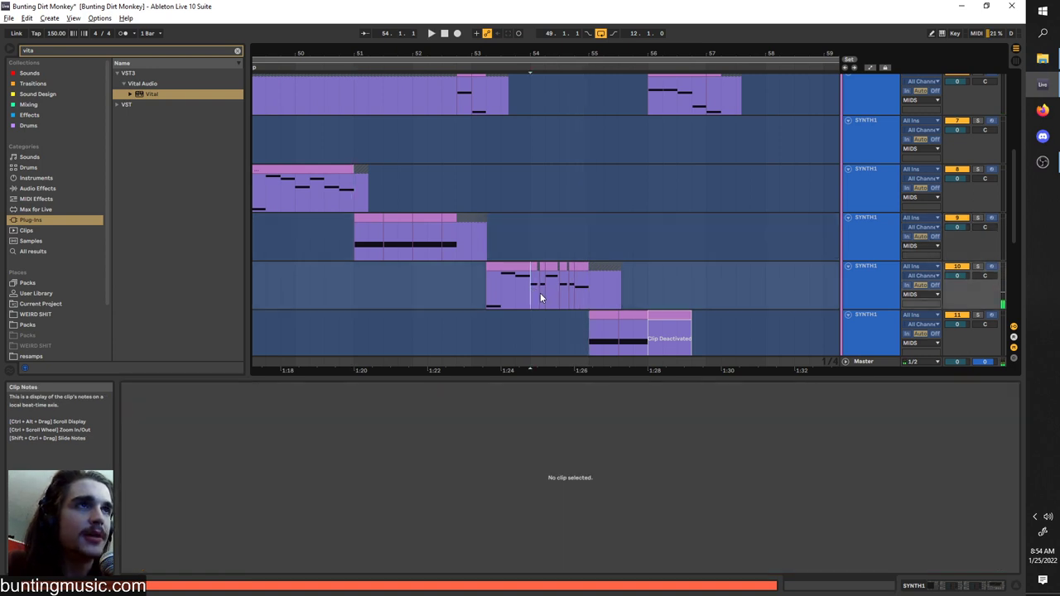
scroll(536, 290, "up", 4)
scroll(534, 294, "down", 2)
scroll(547, 286, "down", 4)
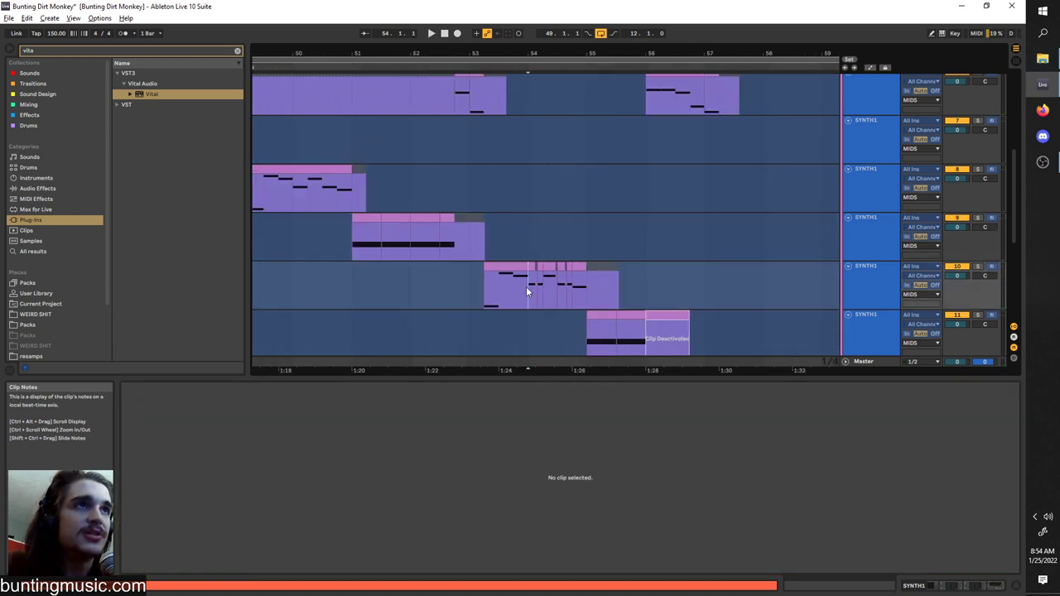
scroll(526, 287, "up", 4)
key("space")
scroll(601, 287, "down", 3)
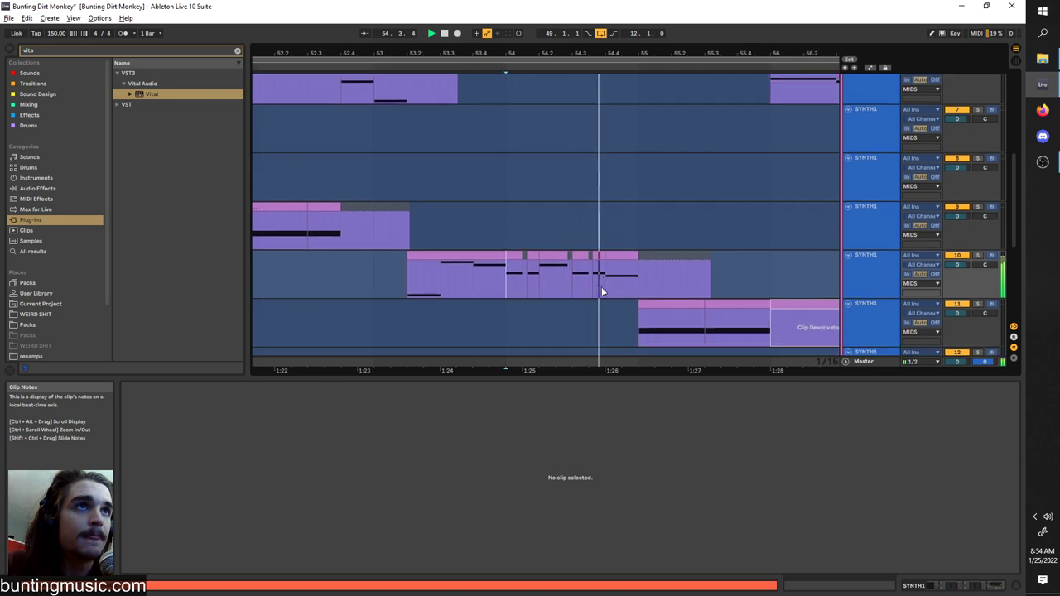
left_click(616, 287)
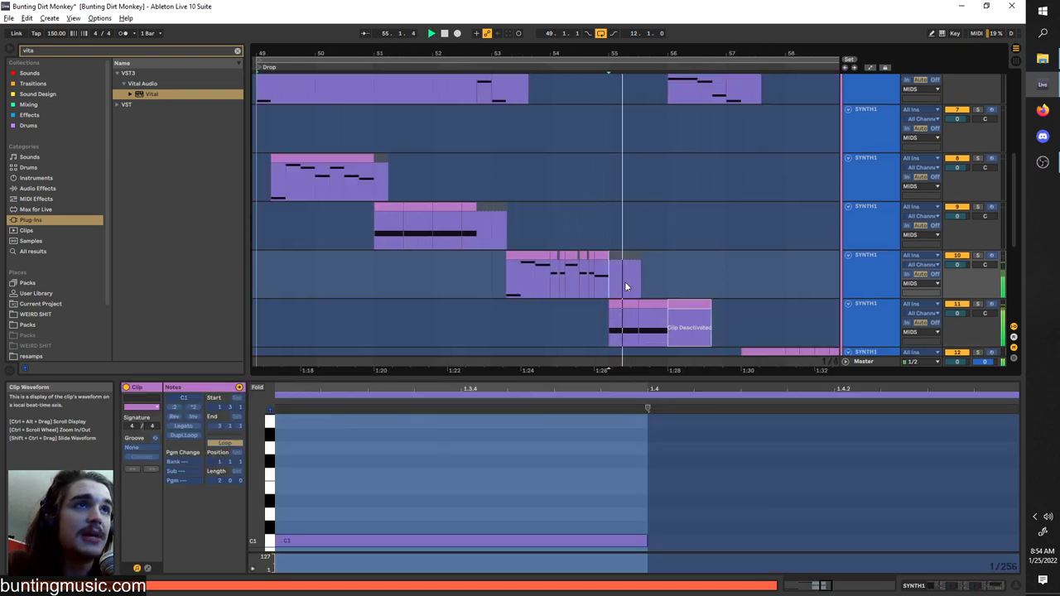
scroll(548, 250, "up", 3)
scroll(530, 274, "down", 3)
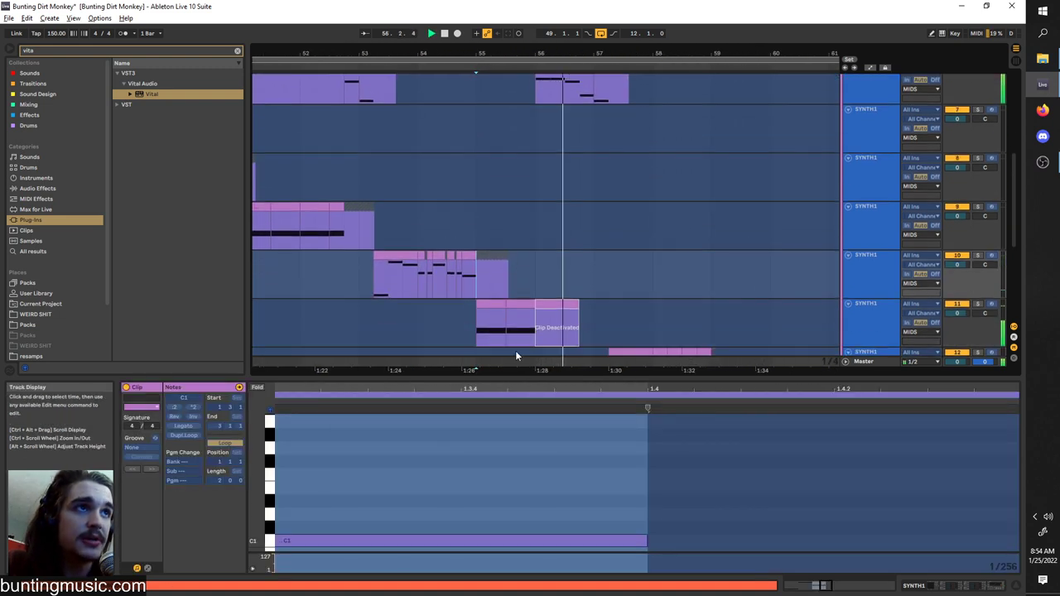
- Enlarge the arrangement area, stop playback, and examine the remaining SYNTH1 clips on tracks 11 to 13 above SYNTH2
left_click_drag(530, 377, 540, 461)
key("space")
scroll(557, 371, "down", 3)
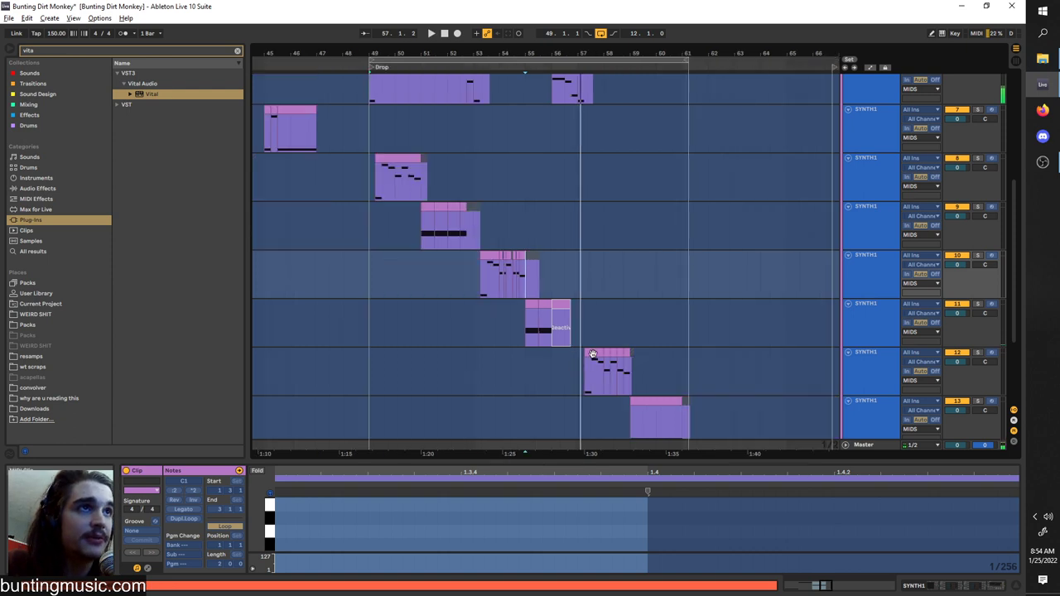
scroll(580, 348, "up", 3)
scroll(565, 302, "down", 2)
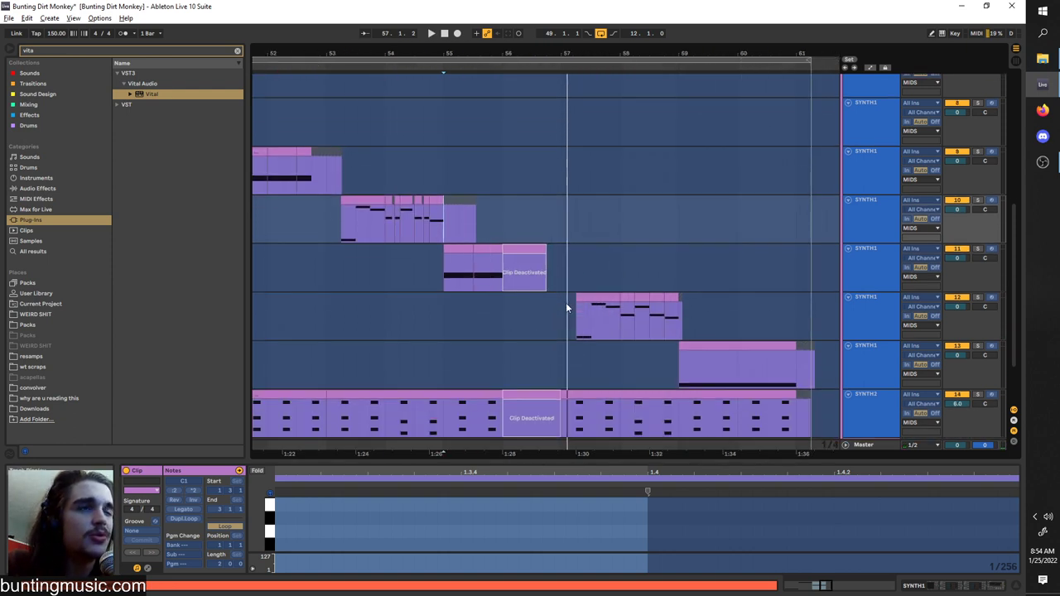
scroll(563, 304, "down", 2)
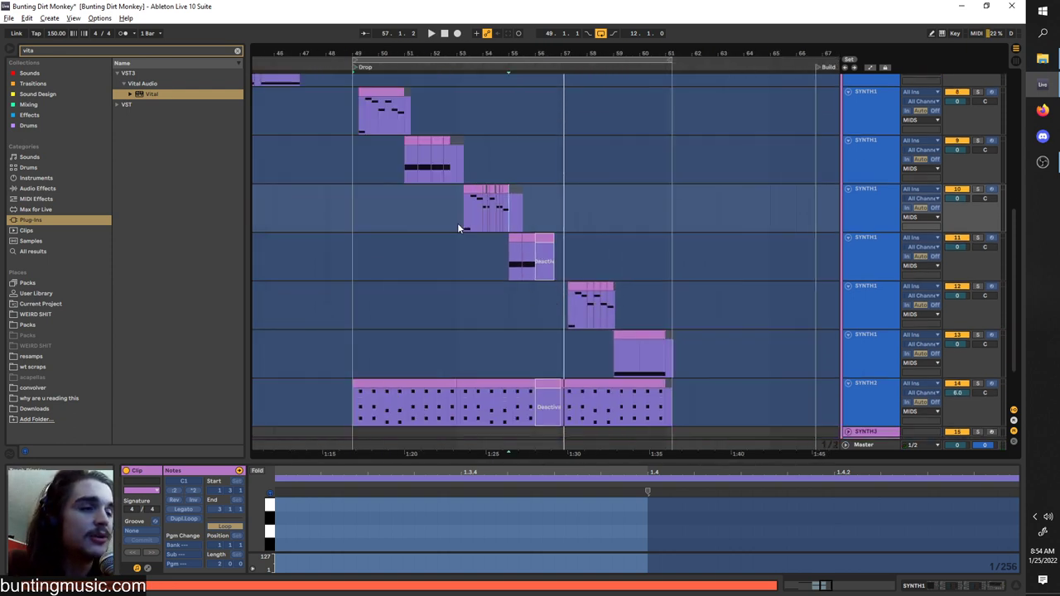
scroll(502, 229, "up", 1)
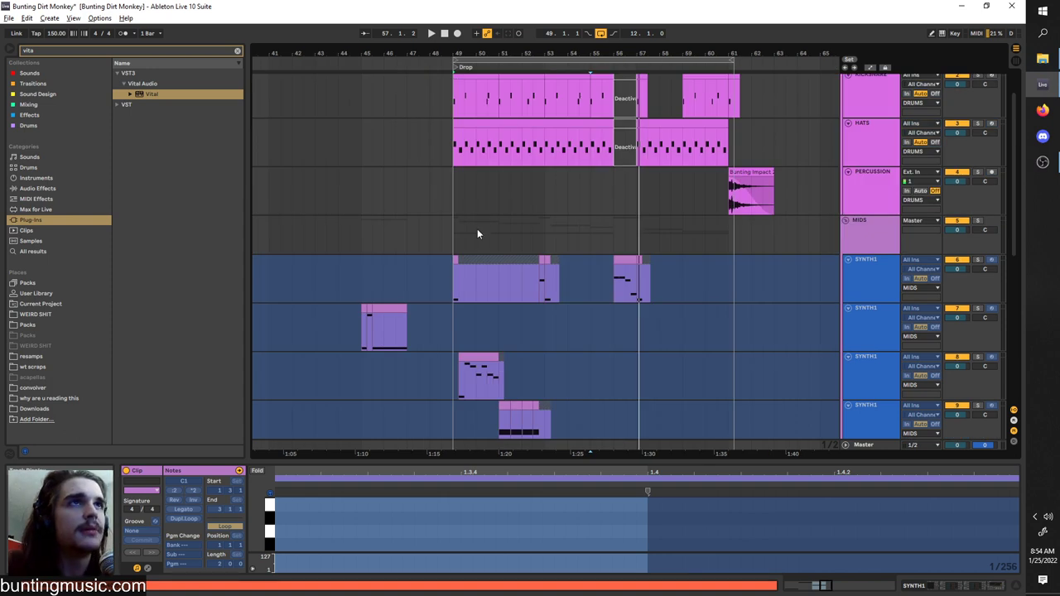
- Solo the DRUMS group, audition the drums from bar 55, and open the notes of the first KICKSNARE clip
scroll(478, 230, "up", 5)
scroll(469, 198, "up", 1)
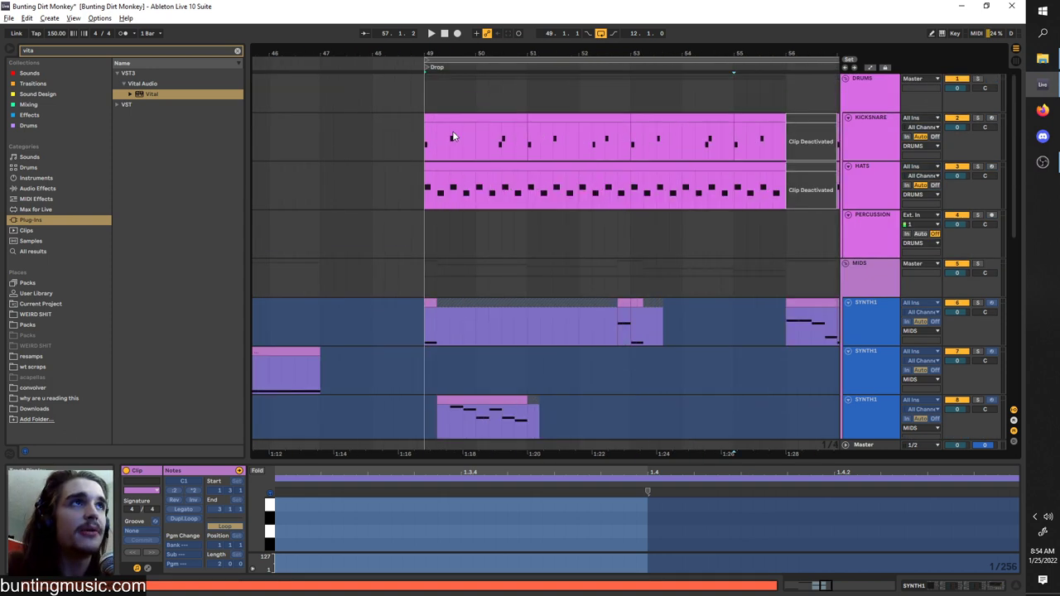
left_click(979, 79)
key("space")
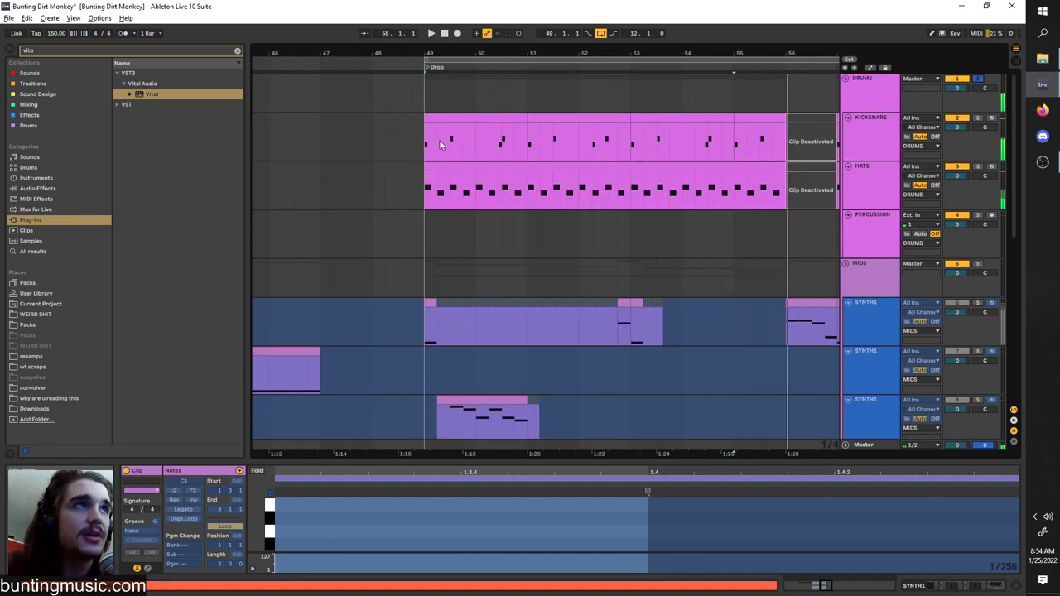
key("space")
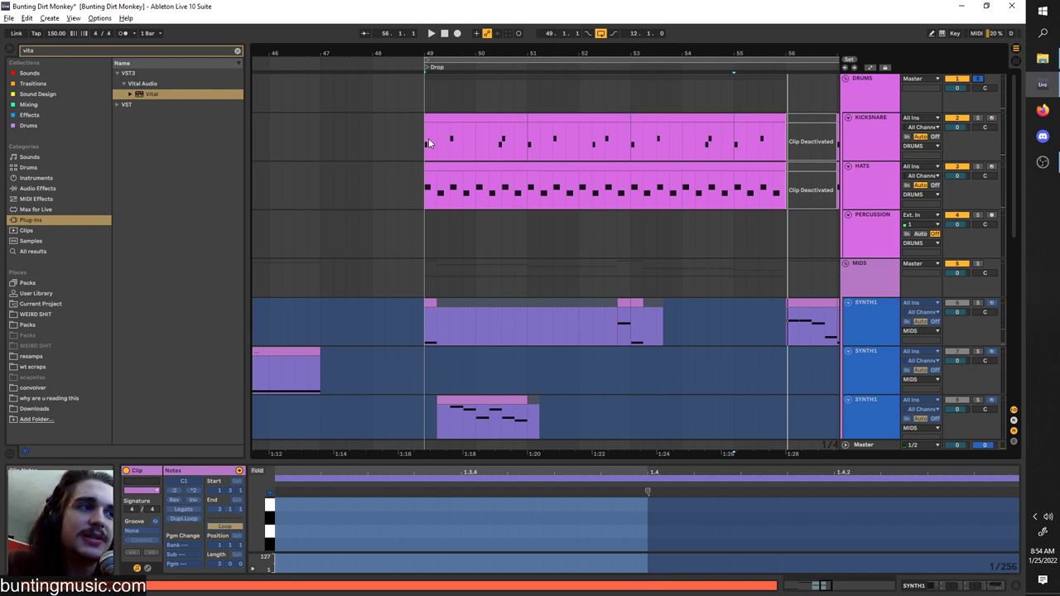
left_click(429, 137)
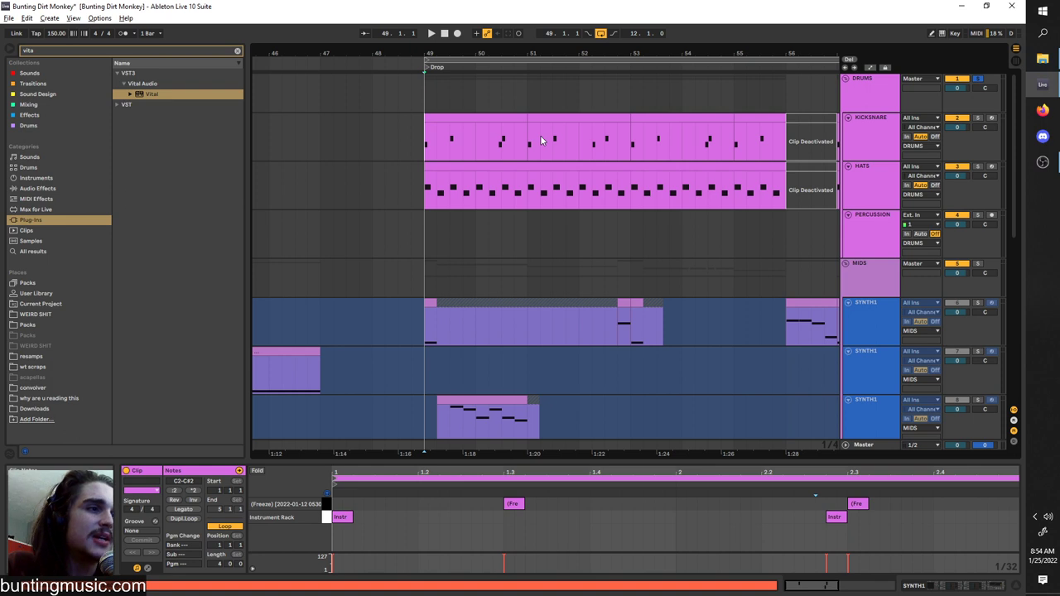
- Review the phrase from bar 49 to bar 53 on the first SYNTH1 track against the rest of the drop arrangement
scroll(426, 276, "down", 2)
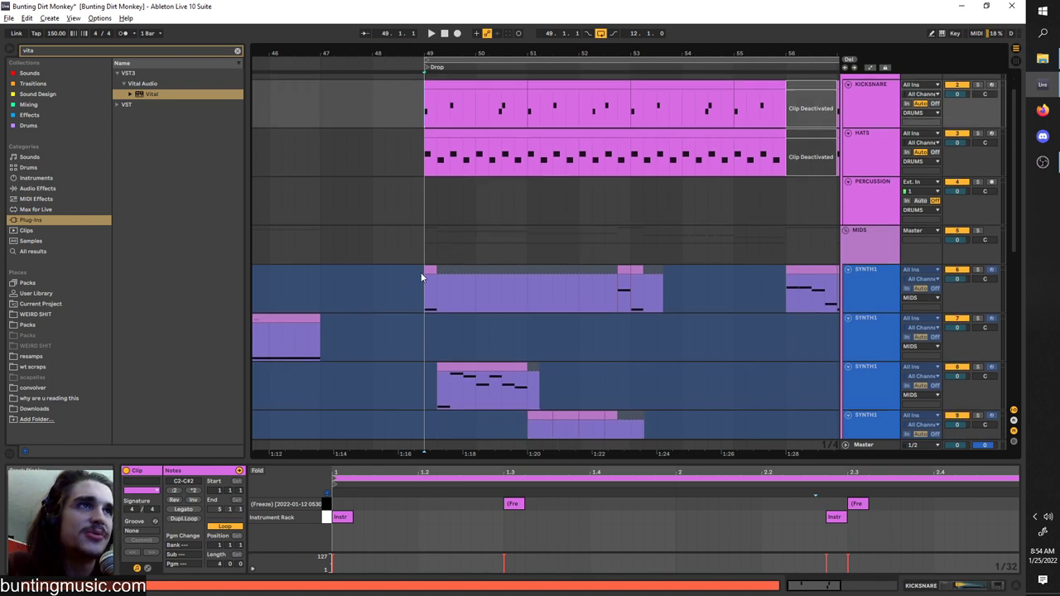
mouse_move(427, 265)
left_mouse_down()
mouse_move(632, 246)
mouse_move(423, 224)
mouse_move(420, 236)
mouse_move(630, 248)
left_mouse_up()
left_click(632, 250)
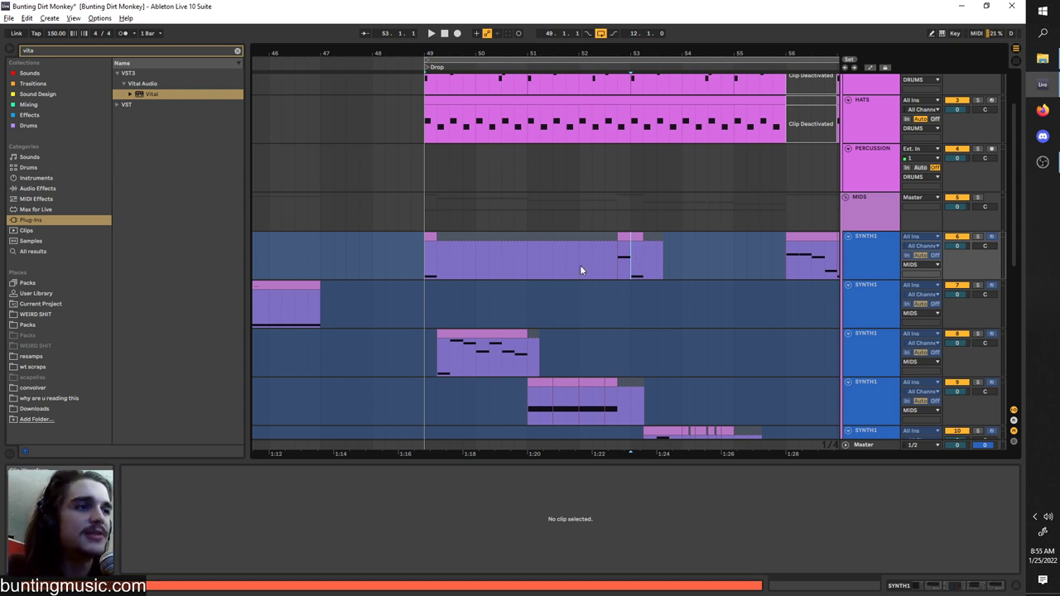
scroll(605, 266, "down", 3)
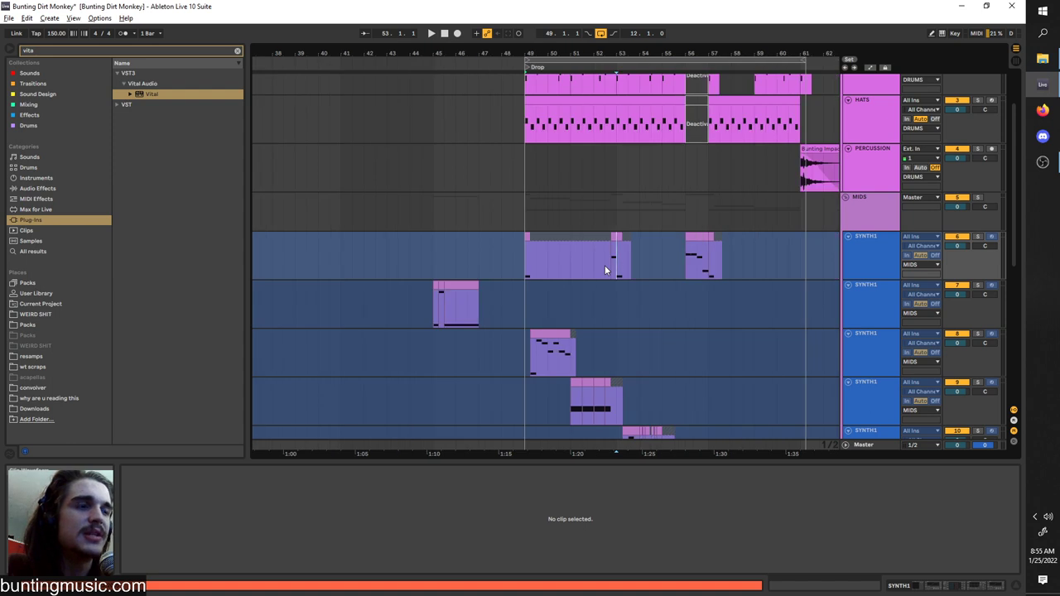
scroll(605, 267, "right", 3)
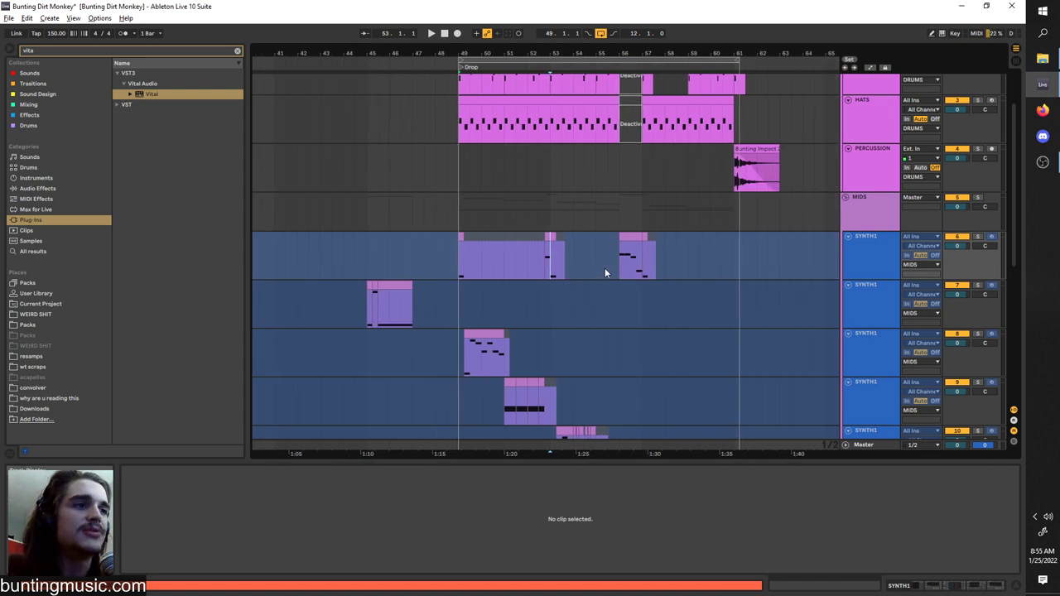